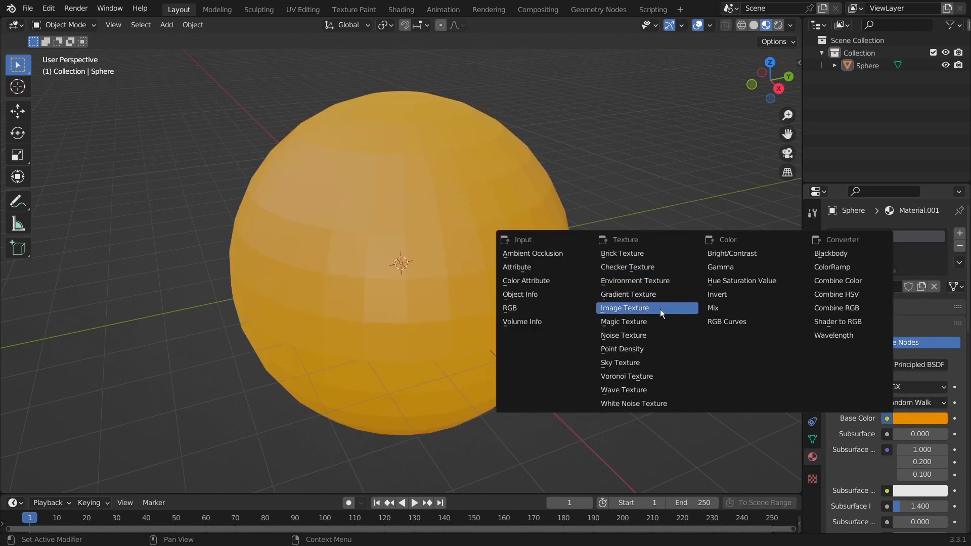
Apply an Image Texture to the sphere's Base Color and load wood.jpg as its image.
click(658, 308)
click(938, 434)
double_click(336, 177)
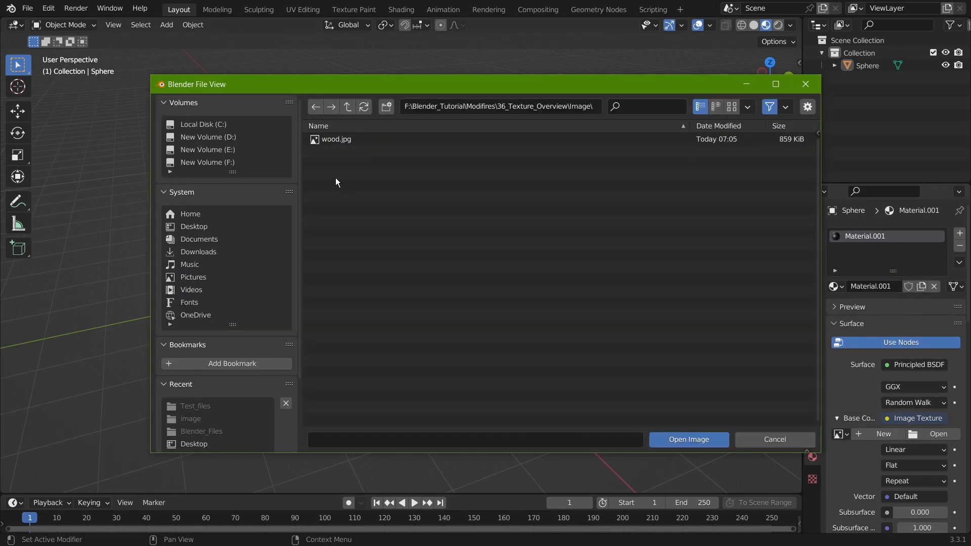
double_click(330, 143)
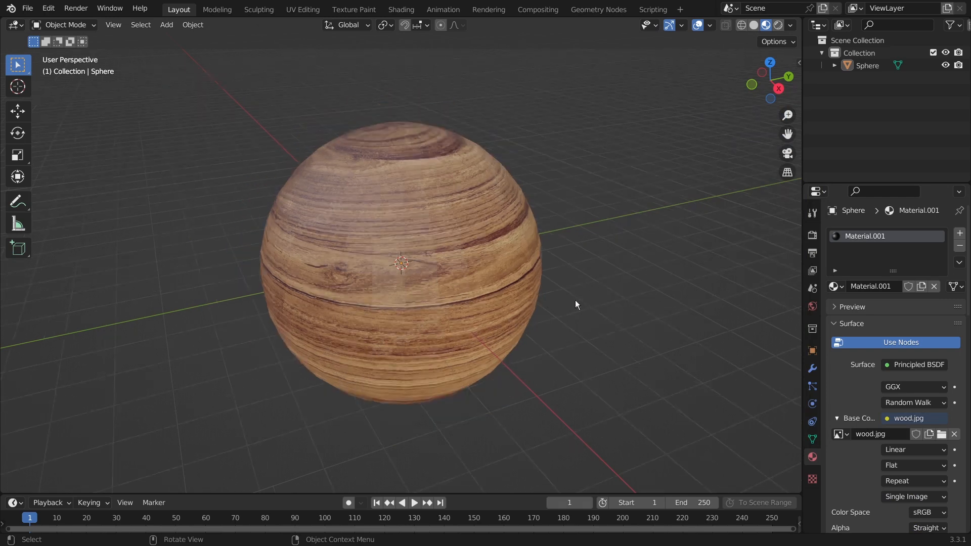
middle_drag(577, 303, 607, 251)
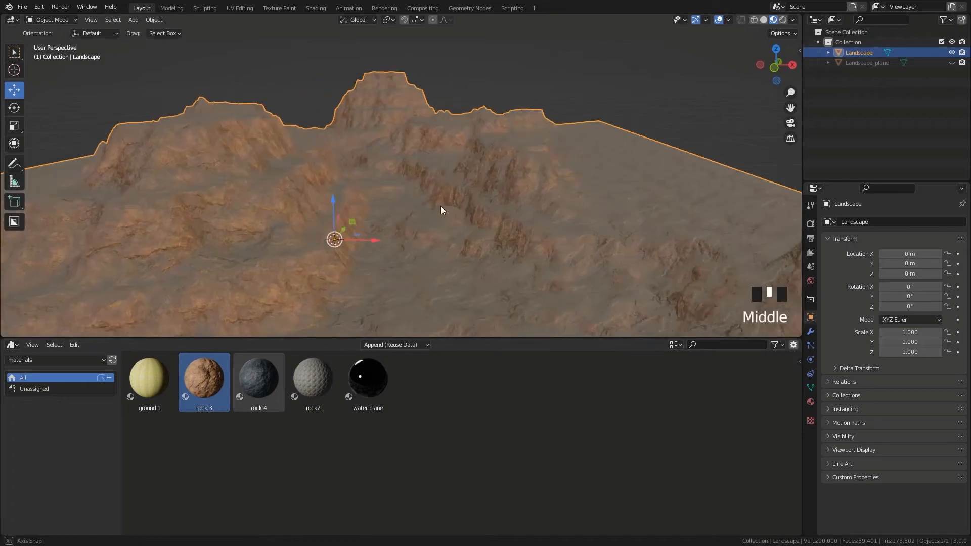
Apply the rock 4, rock2, ground 1 and rock 3 materials from the asset library to the landscape in turn.
drag(258, 379, 384, 248)
drag(314, 380, 418, 315)
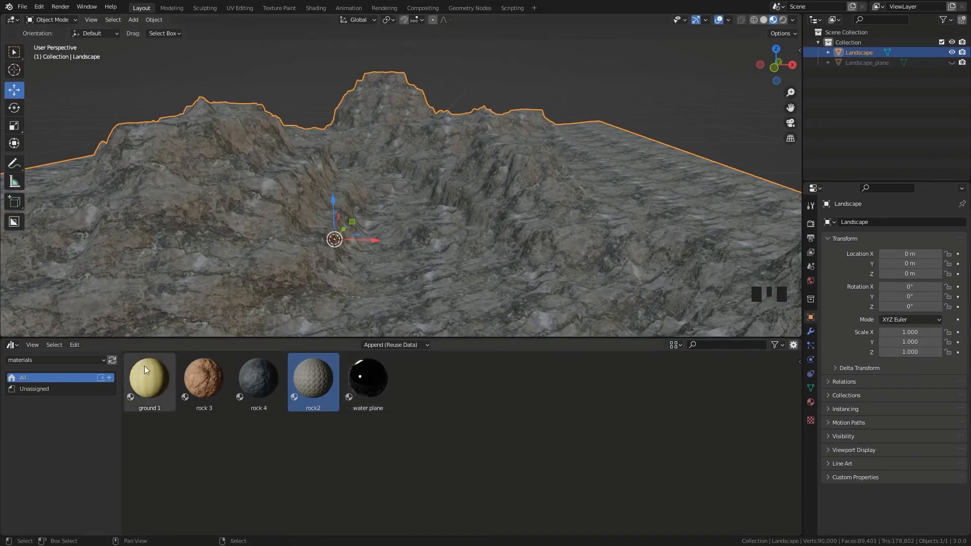
drag(150, 380, 254, 329)
drag(204, 379, 478, 191)
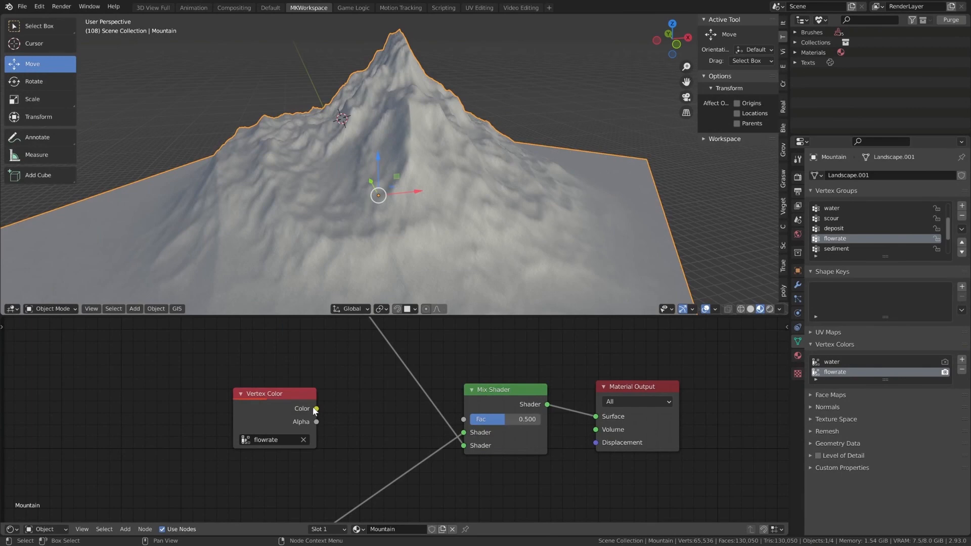
Connect the flowrate Vertex Color to the Mix Shader factor and insert a ColorRamp with an adjusted stop between them.
drag(316, 409, 463, 419)
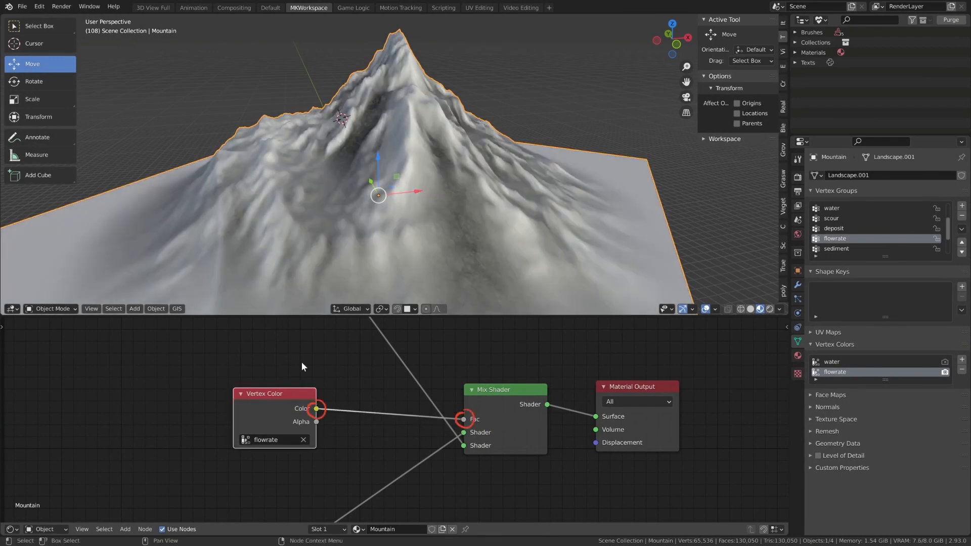
key(shift+a)
click(301, 363)
text(ramp)
key(Return)
click(385, 395)
drag(385, 395, 352, 374)
drag(276, 393, 221, 394)
drag(342, 426, 373, 426)
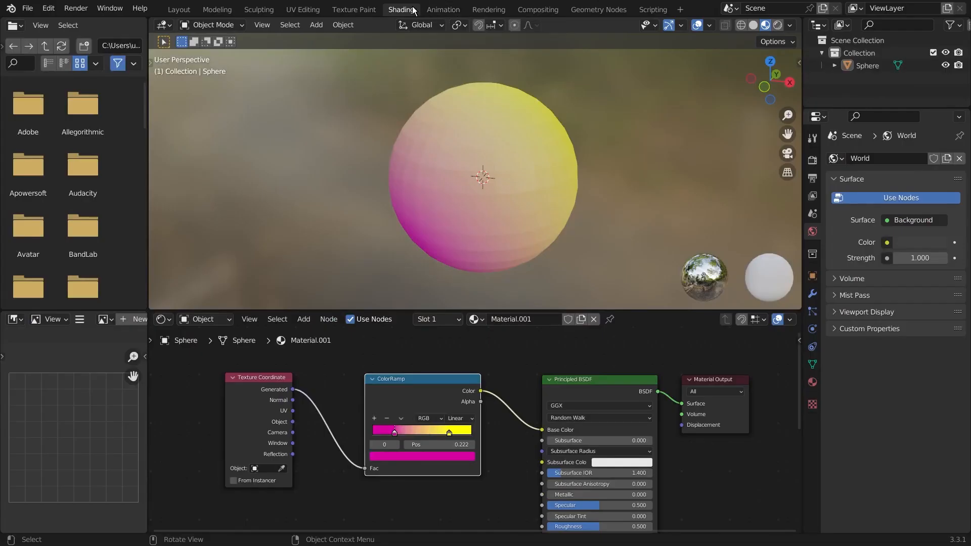
middle_drag(383, 353, 421, 368)
scroll(387, 375, up, 3)
scroll(387, 374, down, 2)
scroll(411, 375, up, 1)
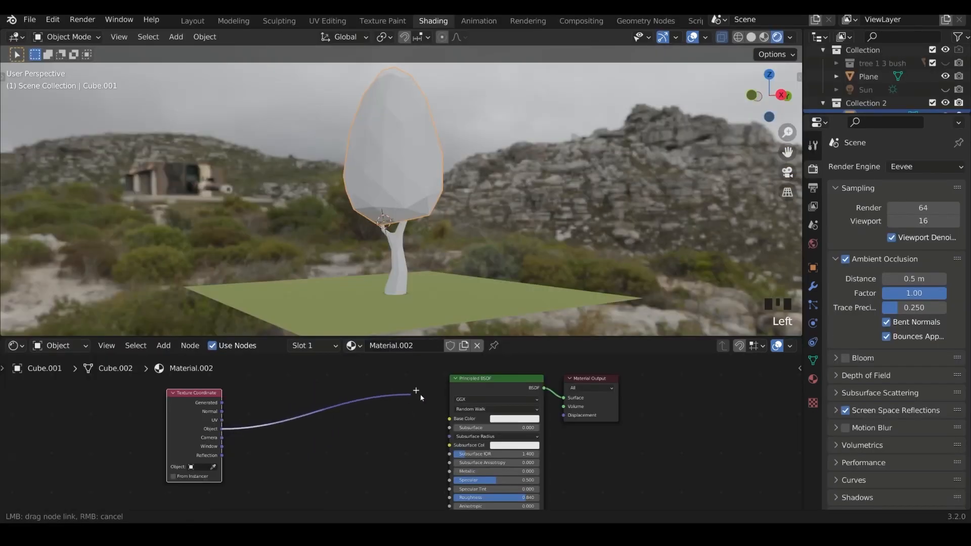
Connect the Texture Coordinate's Object output to the Base Color of the tree crown's material.
drag(421, 399, 450, 419)
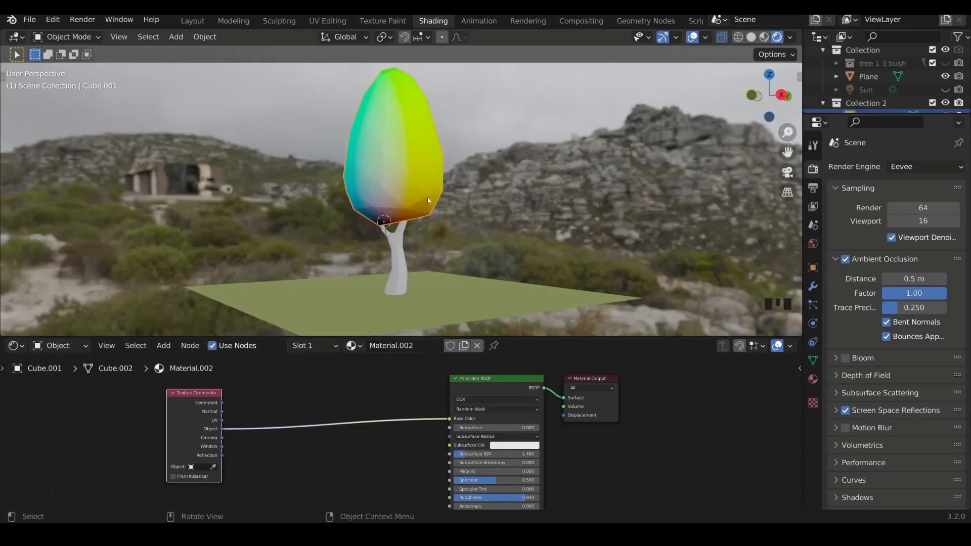
mouse_move(427, 196)
middle_down()
mouse_move(414, 198)
mouse_move(455, 203)
mouse_move(438, 206)
middle_up()
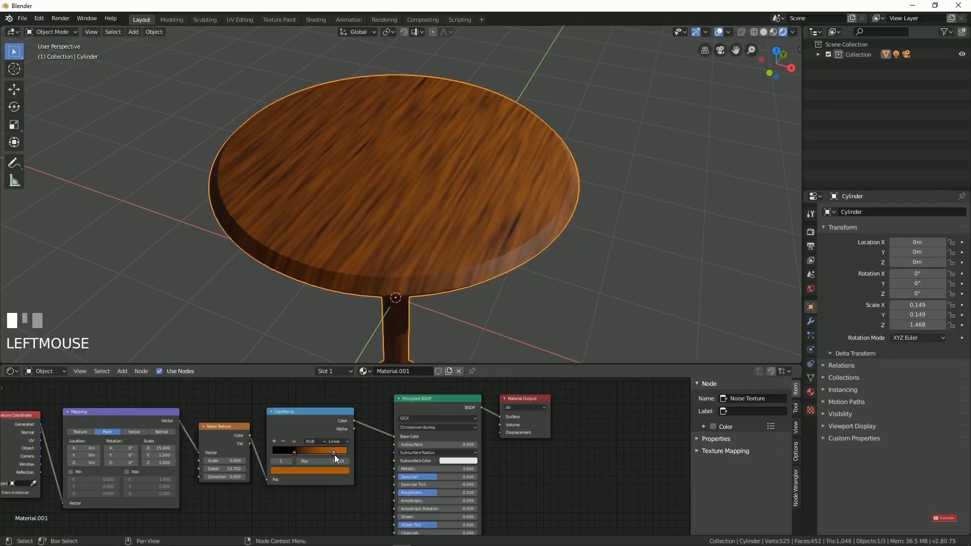
Try a different Y scale in the Mapping node of the table's wood material, and undo it.
mouse_move(160, 455)
mouse_down()
mouse_move(192, 455)
mouse_move(167, 455)
mouse_up()
key(ctrl+z)
mouse_move(546, 218)
middle_down()
mouse_move(489, 244)
mouse_move(545, 231)
middle_up()
scroll(545, 232, down, 3)
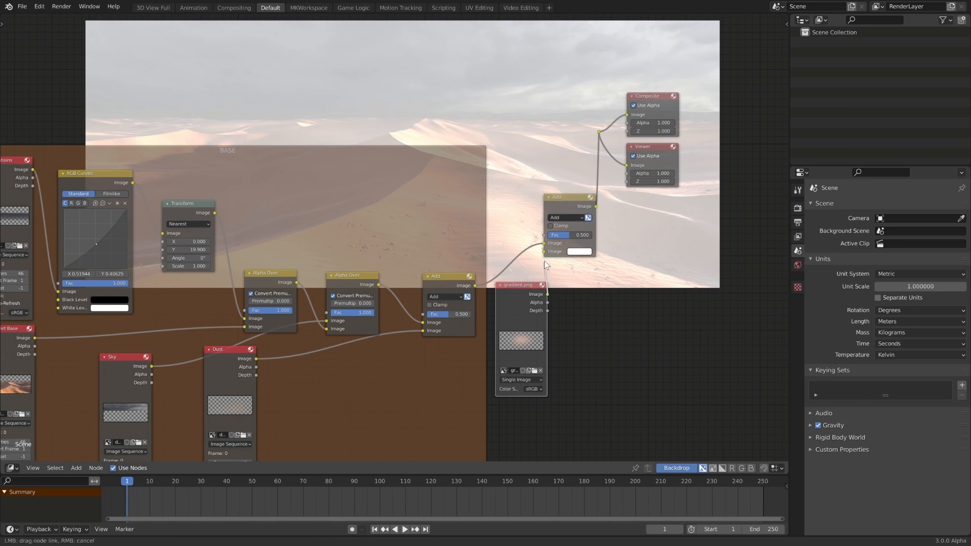
Connect the gradient.png image to the second image input of the last Add node in the compositor.
drag(546, 257, 545, 256)
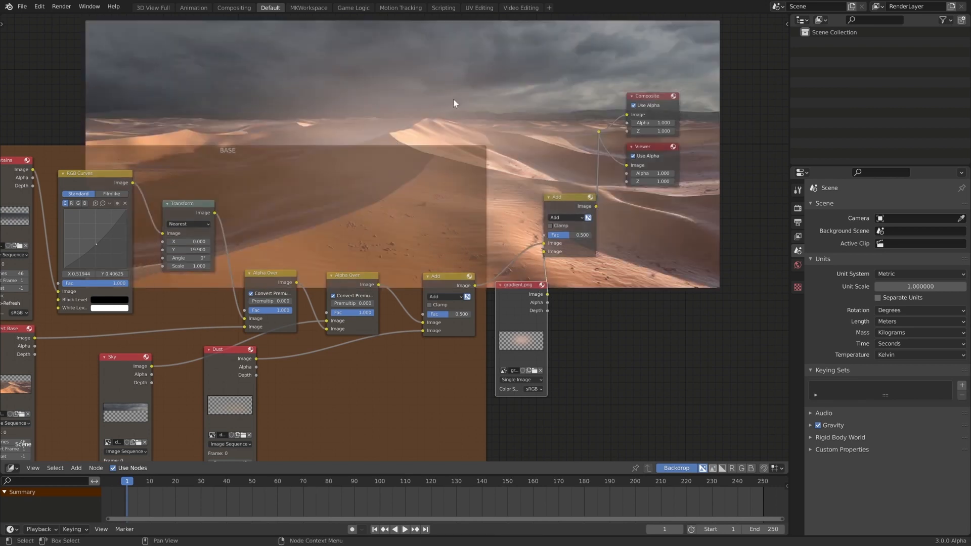
middle_drag(369, 50, 374, 108)
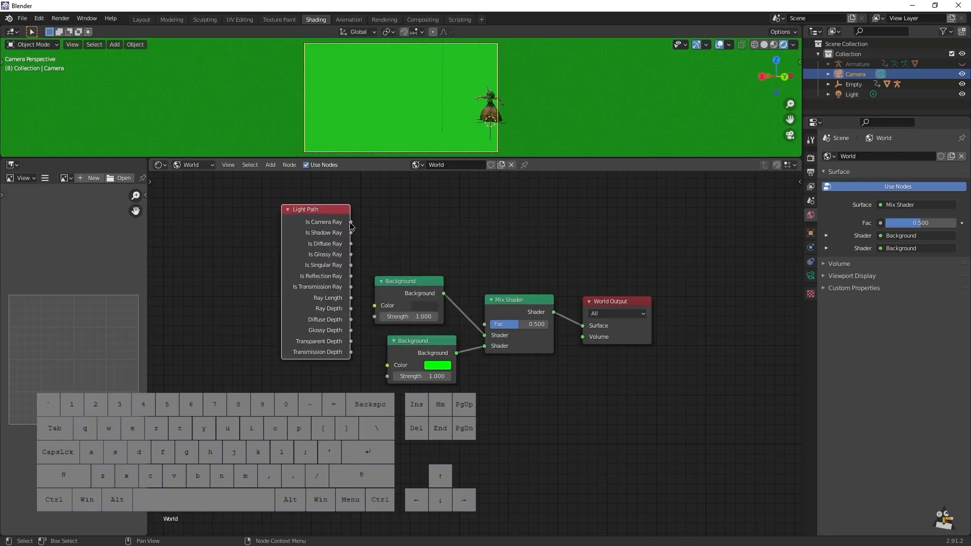
Connect the Light Path's Is Camera Ray output to the Mix Shader factor and adjust the upper Background's color.
drag(351, 222, 485, 325)
scroll(411, 112, up, 10)
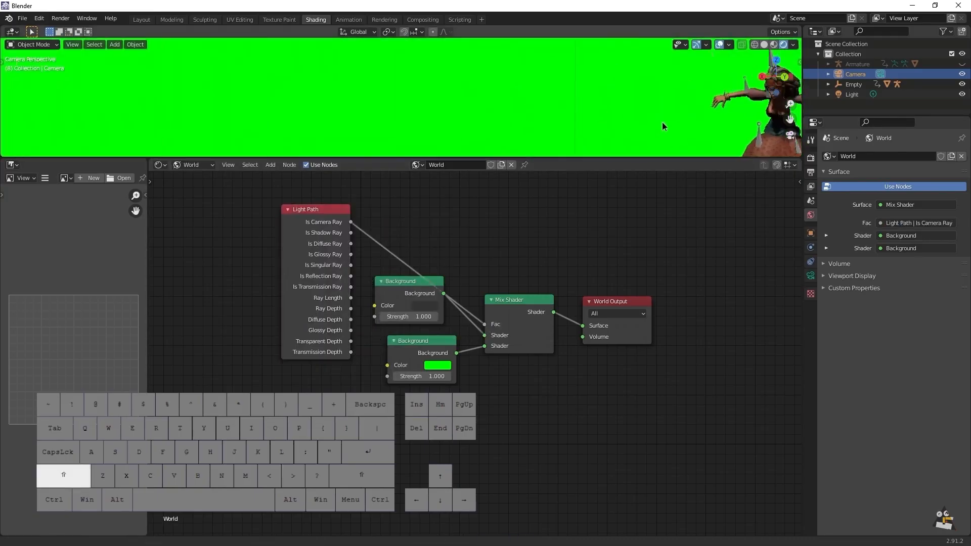
click(425, 306)
drag(498, 223, 496, 163)
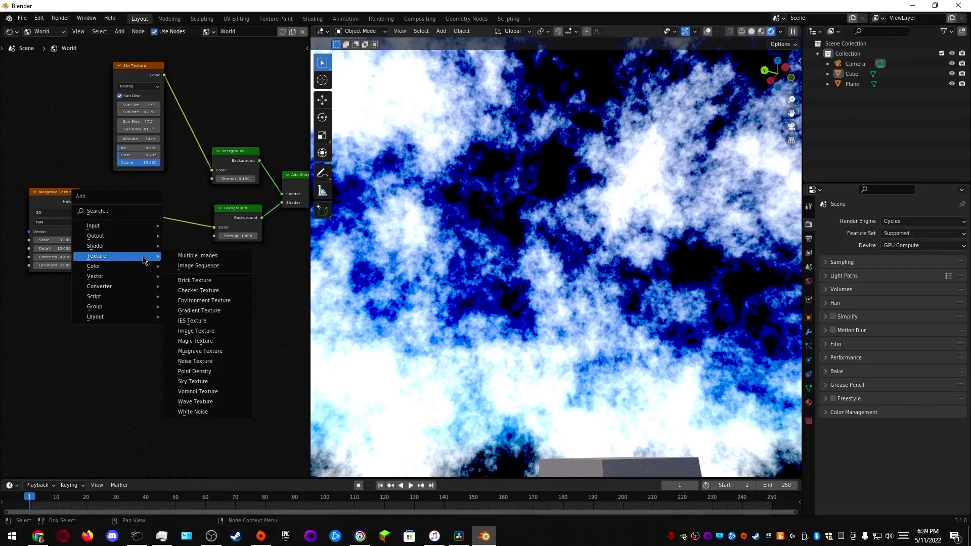
Insert a ColorRamp between the Musgrave Texture and the lower Background node, and shift its black stop toward the white one.
mouse_move(122, 289)
click(192, 307)
click(215, 276)
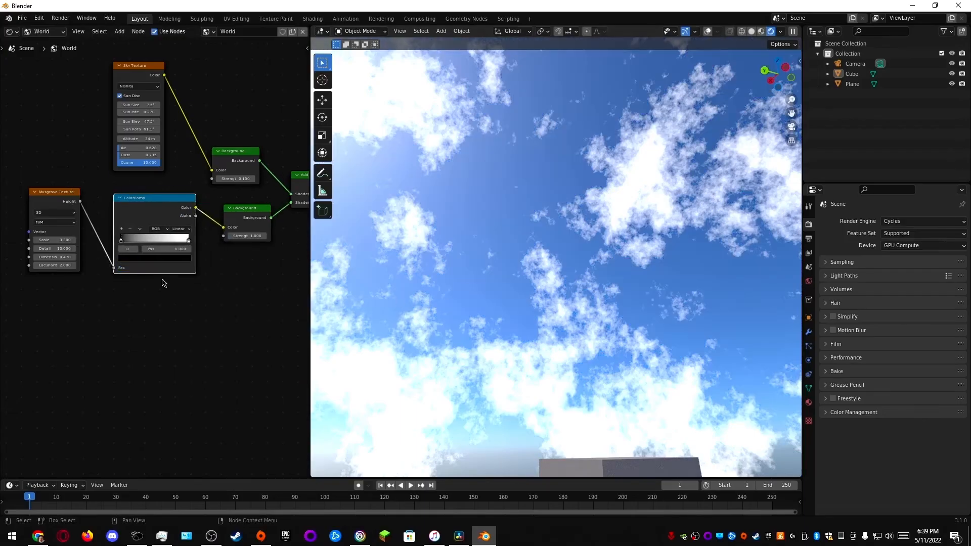
drag(121, 242, 146, 251)
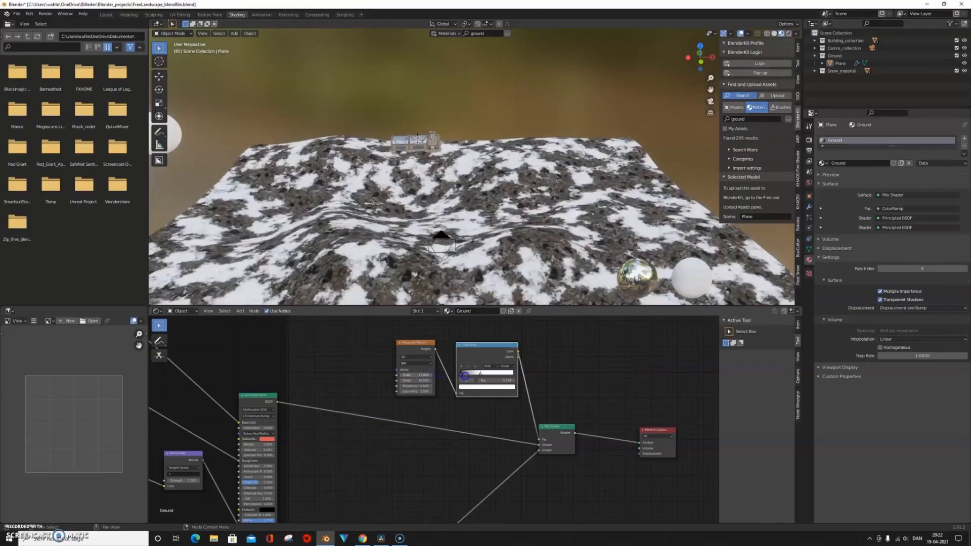
Set two adjacent node values to 0.2 each.
mouse_move(373, 400)
mouse_down()
mouse_move(397, 401)
mouse_move(373, 401)
mouse_up()
text(0.2)
key(Tab)
text(0.2)
key(Return)
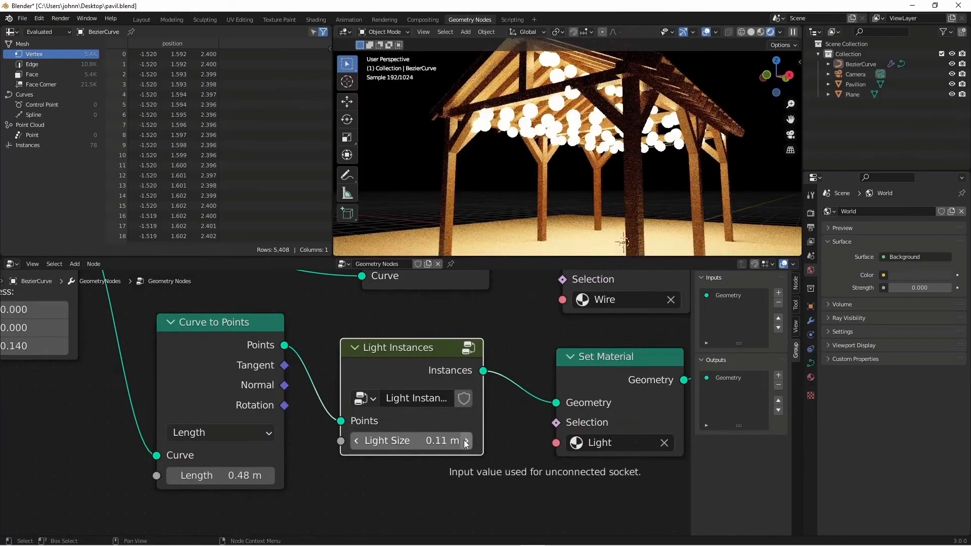
Adjust the Light Size of the Light Instances node.
drag(464, 440, 420, 440)
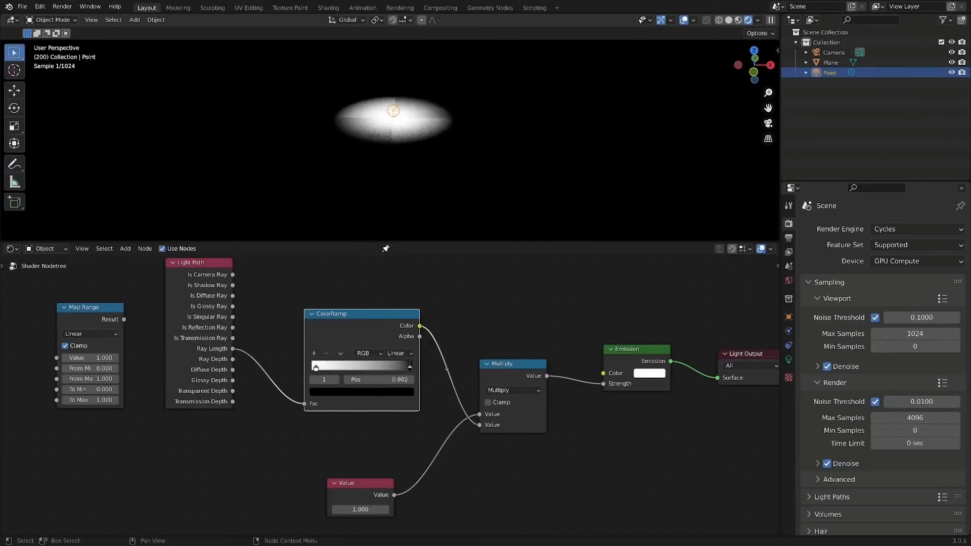
Set the ColorRamp's black stop to position 1.000 and insert the Map Range node between the Light Path's Ray Length and the ColorRamp.
drag(446, 368, 465, 368)
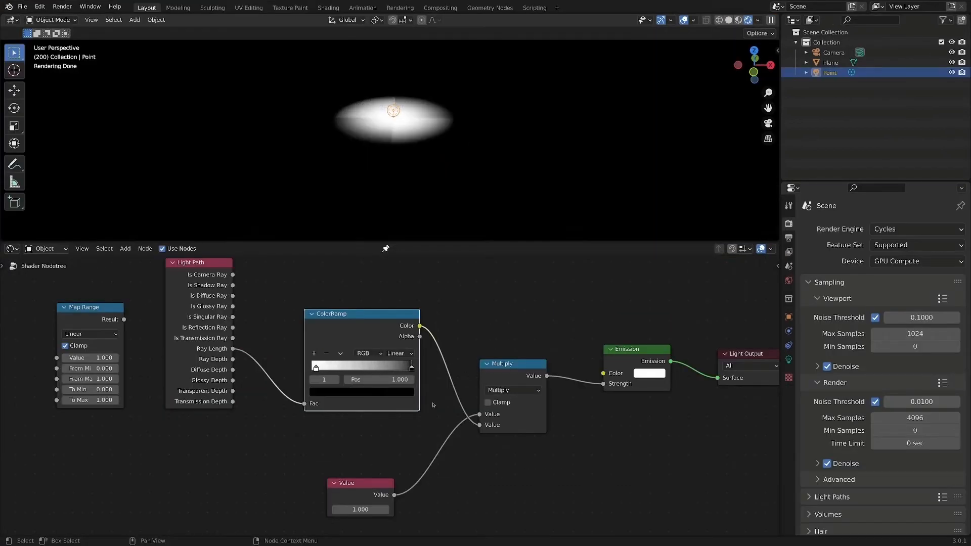
middle_drag(269, 363, 290, 368)
drag(223, 303, 179, 307)
drag(109, 313, 263, 326)
scroll(304, 377, up, 3)
drag(278, 399, 311, 400)
ctrl+click(400, 373)
drag(372, 373, 395, 372)
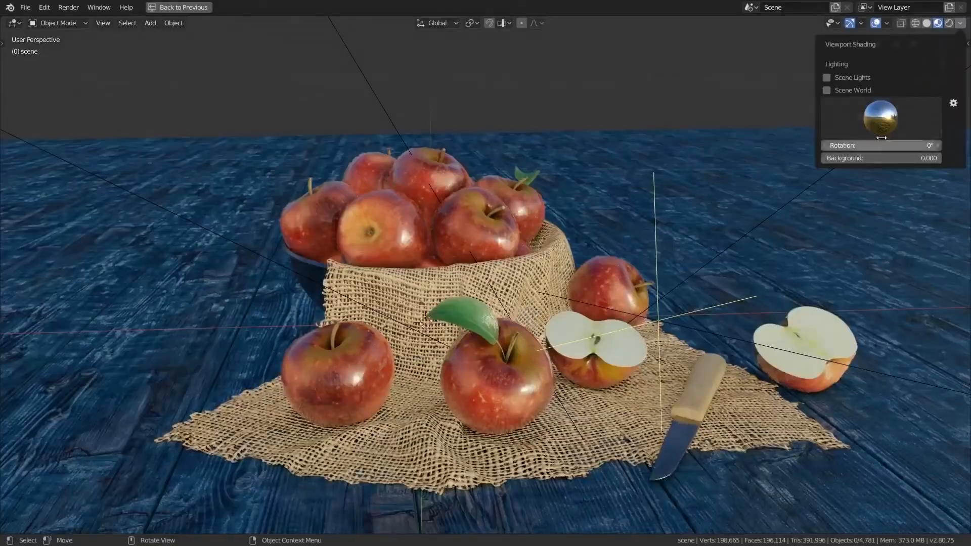
Switch the Material Preview lighting of the apple scene to one different HDRI environment and to another one.
click(882, 132)
click(746, 158)
click(895, 116)
click(712, 153)
middle_drag(526, 250, 475, 256)
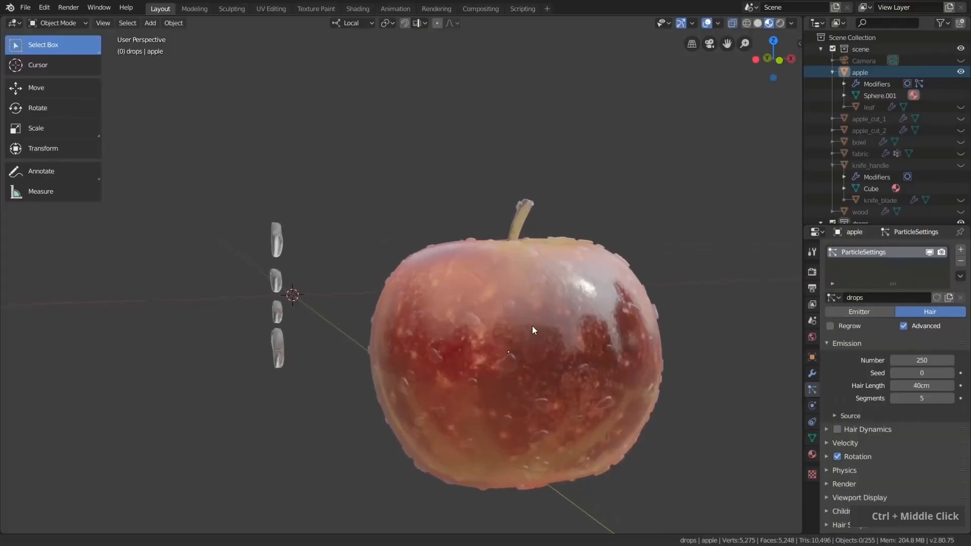
ctrl+middle_drag(533, 326, 491, 326)
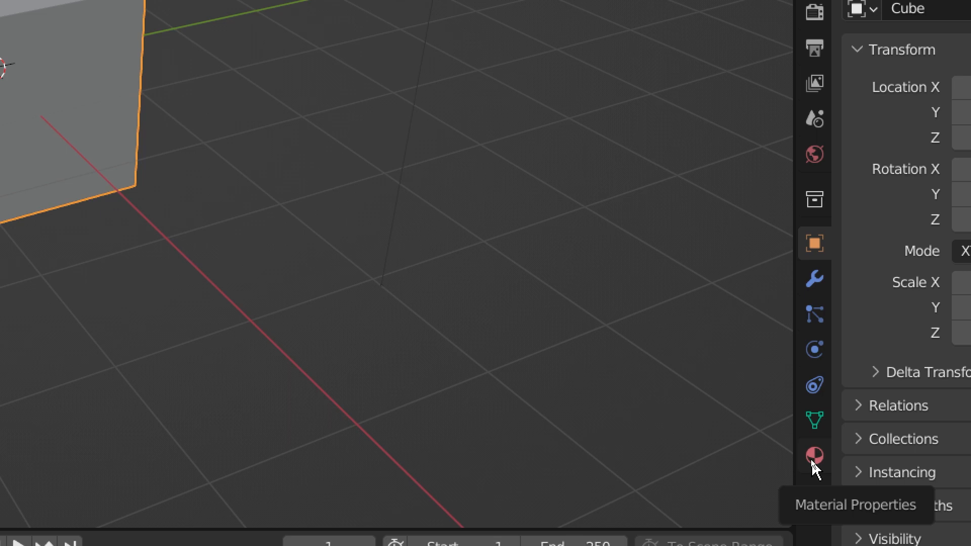
Show the cube's material settings and widen the properties editor.
click(814, 455)
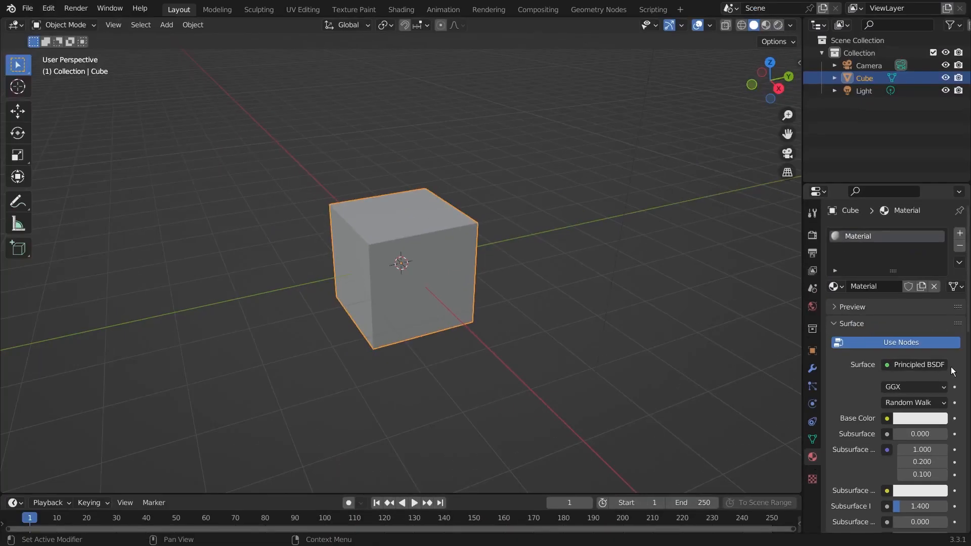
drag(802, 345, 781, 347)
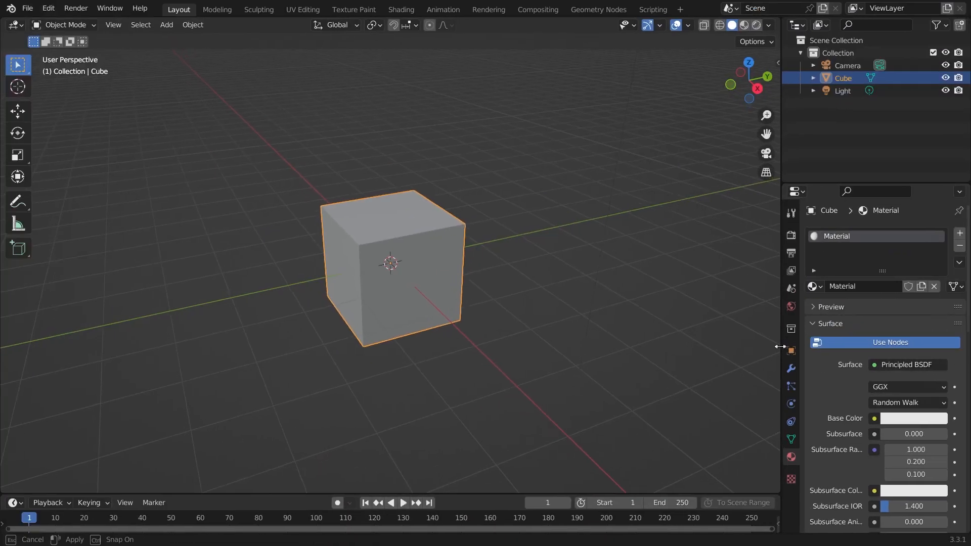
drag(781, 348, 773, 347)
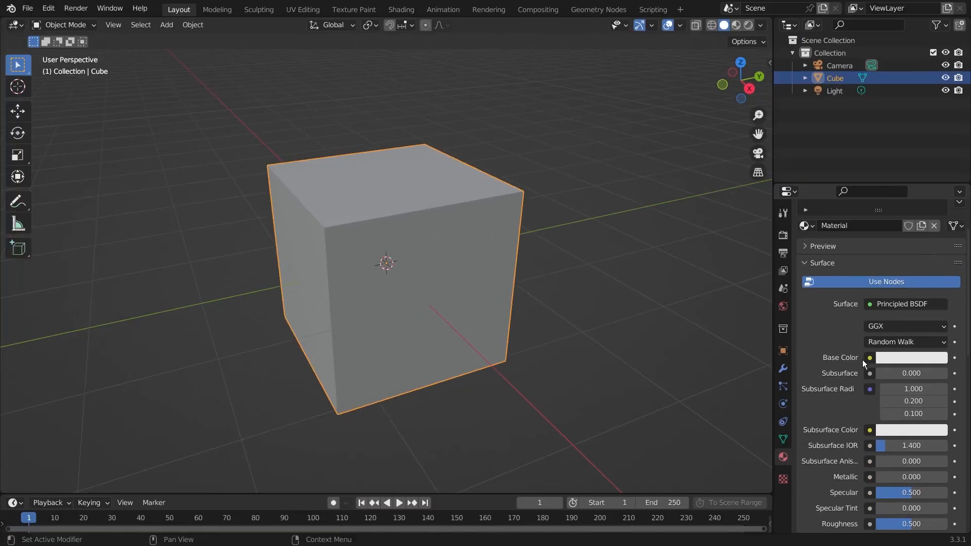
Set the cube's Base Color to green (HSV 0.333, 1.000, 0.800) and display the viewport in Material Preview.
click(918, 359)
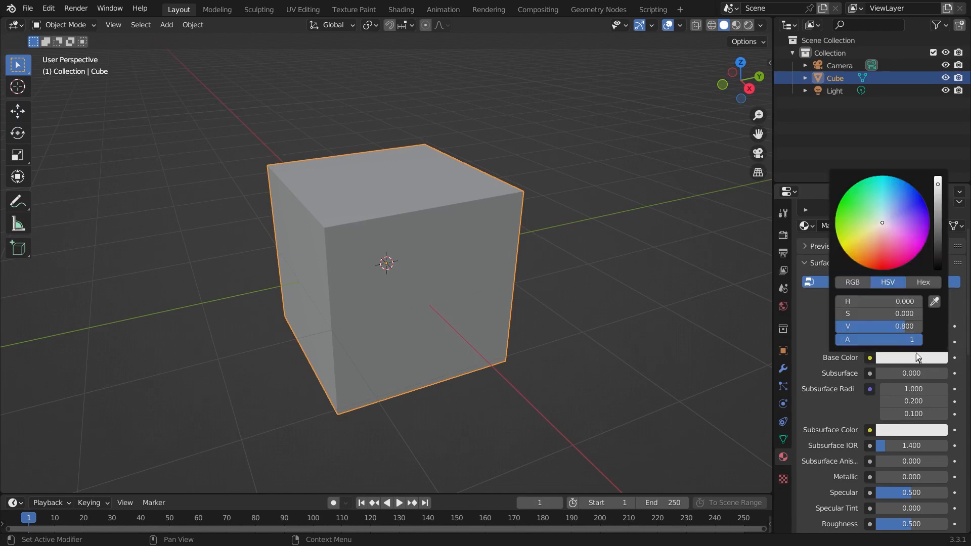
drag(884, 225, 853, 203)
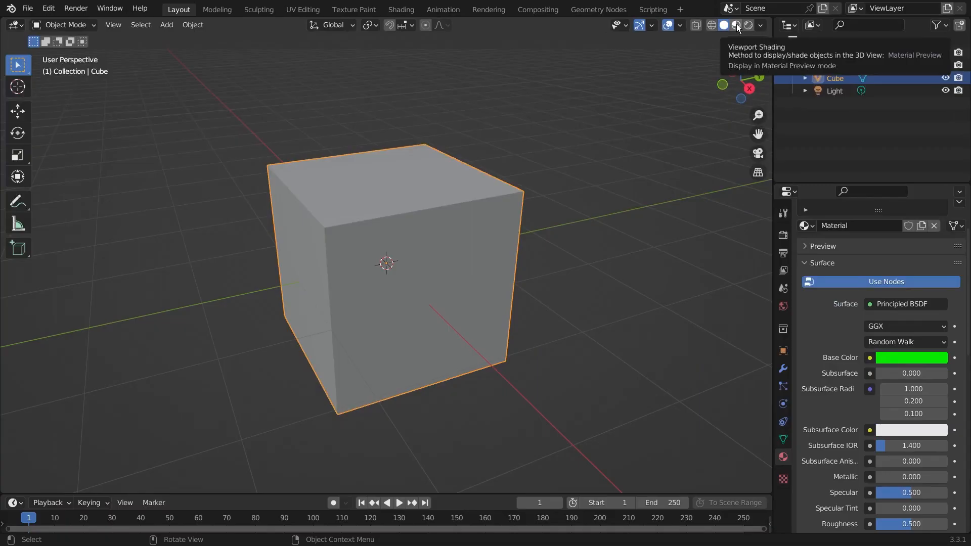
click(737, 25)
middle_drag(324, 298, 343, 326)
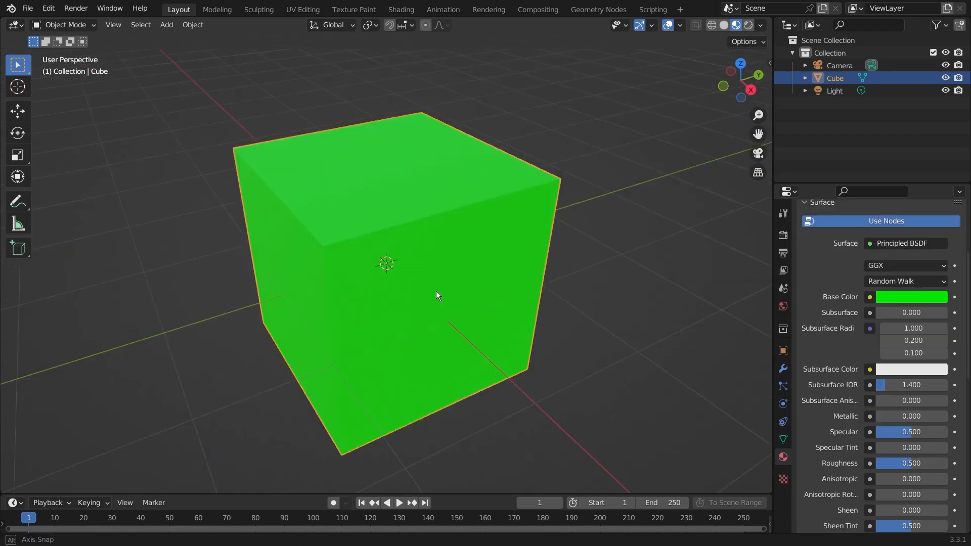
Raise the brightness value of the cube's green Base Color to 1.000.
scroll(839, 307, down, 4)
scroll(837, 308, up, 10)
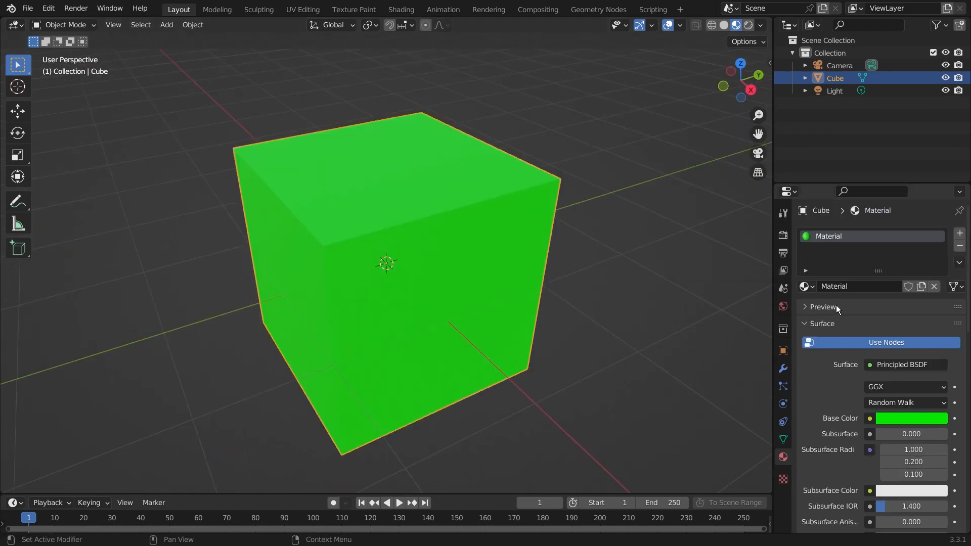
click(905, 417)
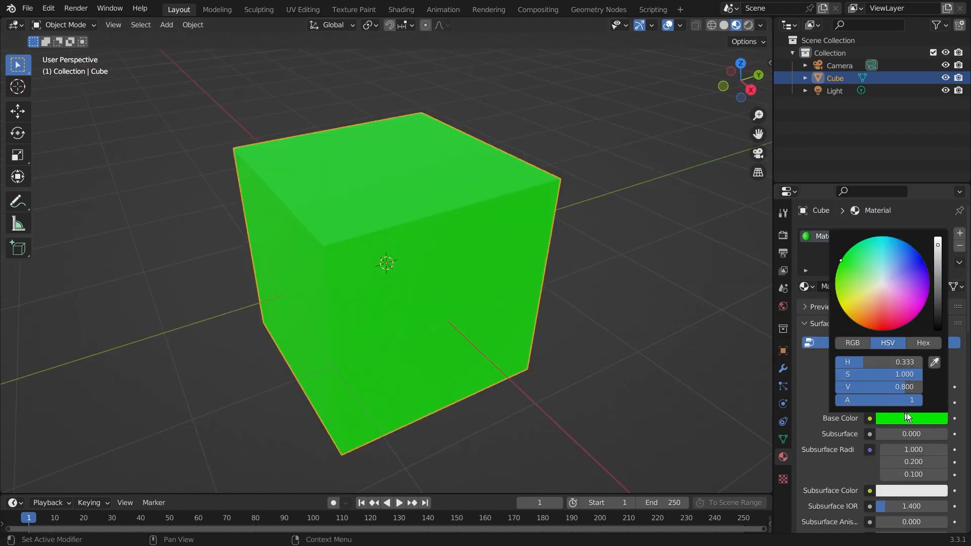
click(938, 248)
mouse_move(938, 246)
mouse_down()
mouse_move(939, 310)
mouse_move(938, 238)
mouse_up()
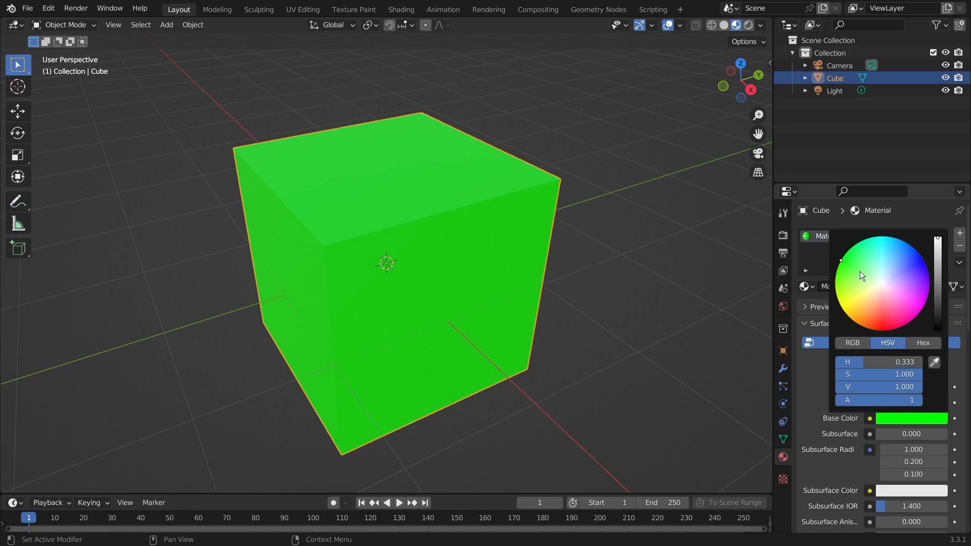
Try several hues for the cube's Base Color, including yellow, and finish on a bright yellowish green.
drag(883, 263, 888, 259)
mouse_move(918, 253)
mouse_down()
mouse_move(925, 304)
mouse_move(891, 329)
mouse_move(859, 324)
mouse_up()
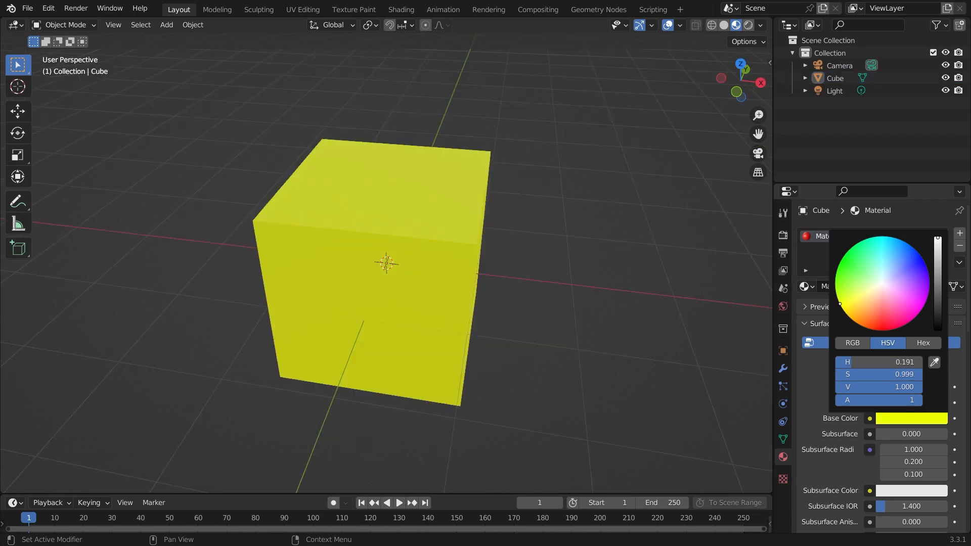
drag(843, 308, 836, 270)
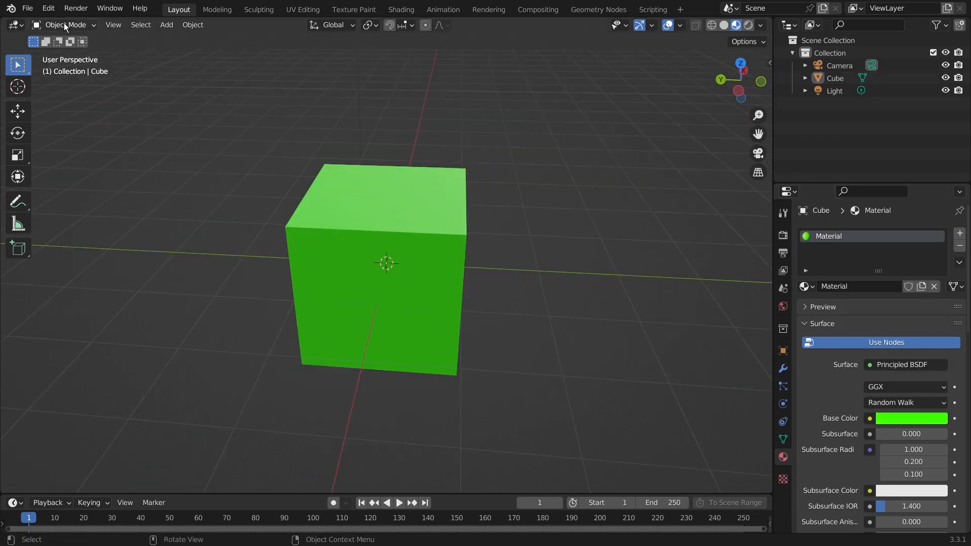
Examine the green cube's shading from several sides.
click(64, 25)
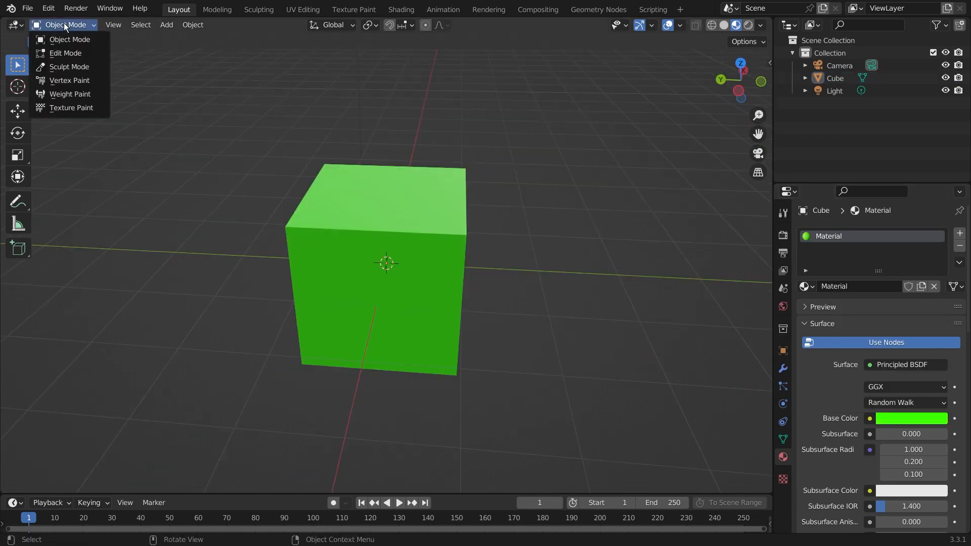
click(418, 276)
middle_drag(516, 275, 419, 256)
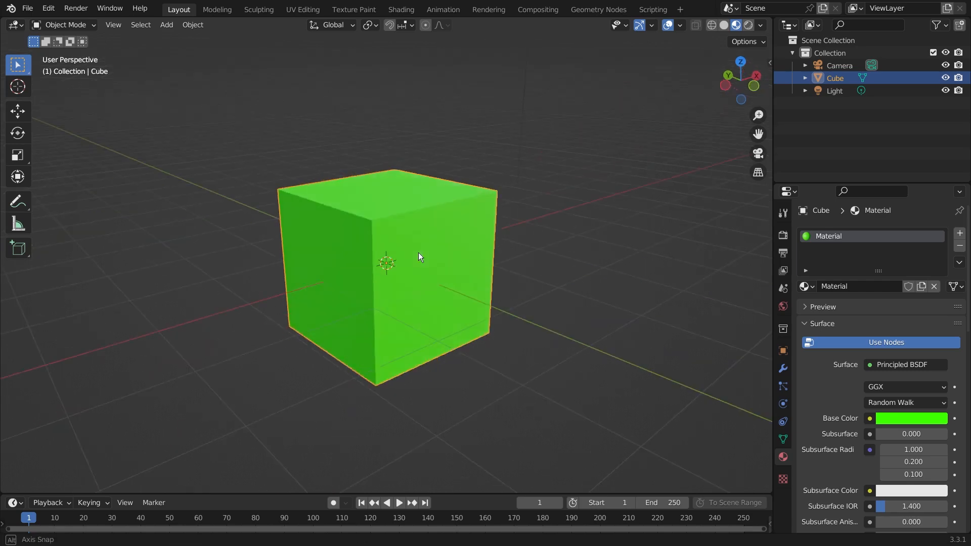
middle_drag(573, 232, 412, 301)
click(527, 260)
key(ctrl+z)
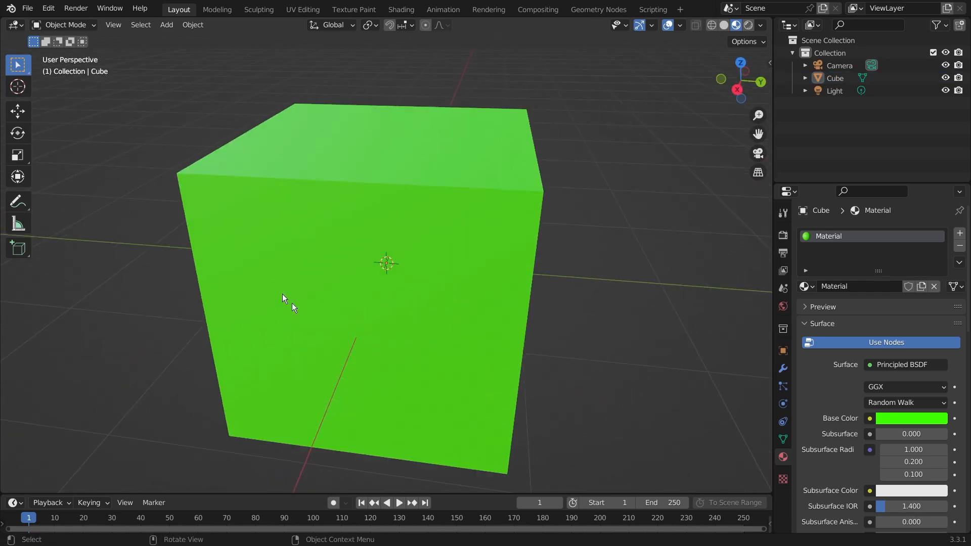
key(ctrl+shift+z)
middle_drag(278, 275, 375, 280)
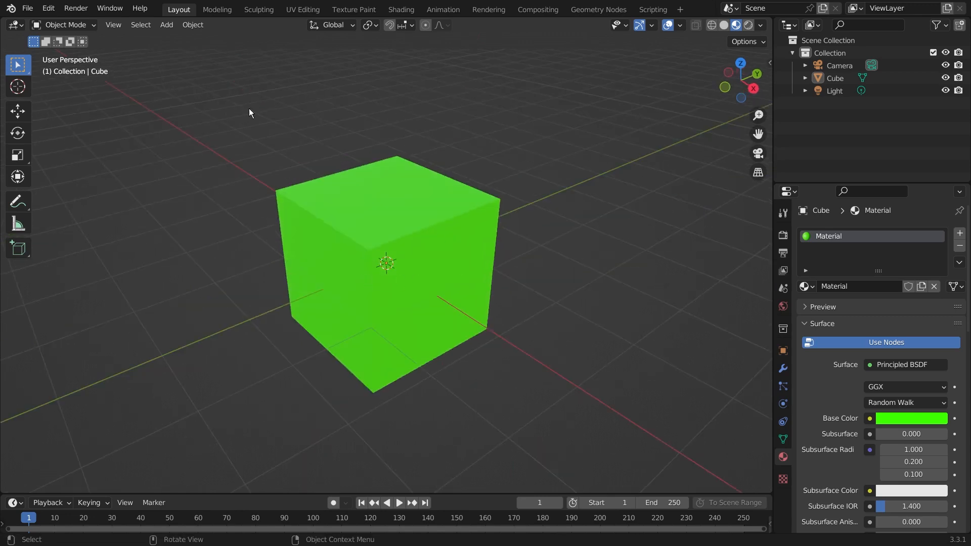
Enter Edit Mode on the cube with face selection and select one of its side faces.
click(78, 28)
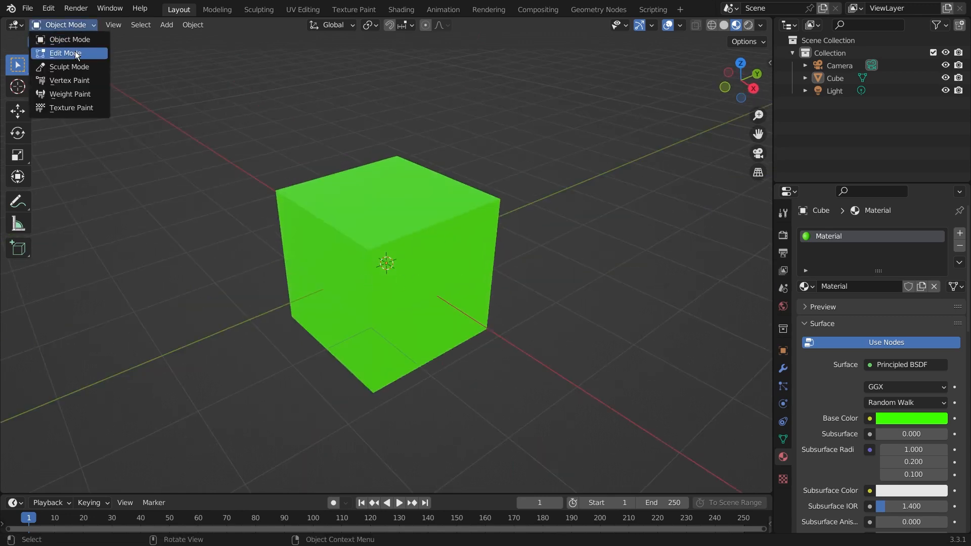
click(76, 52)
click(133, 28)
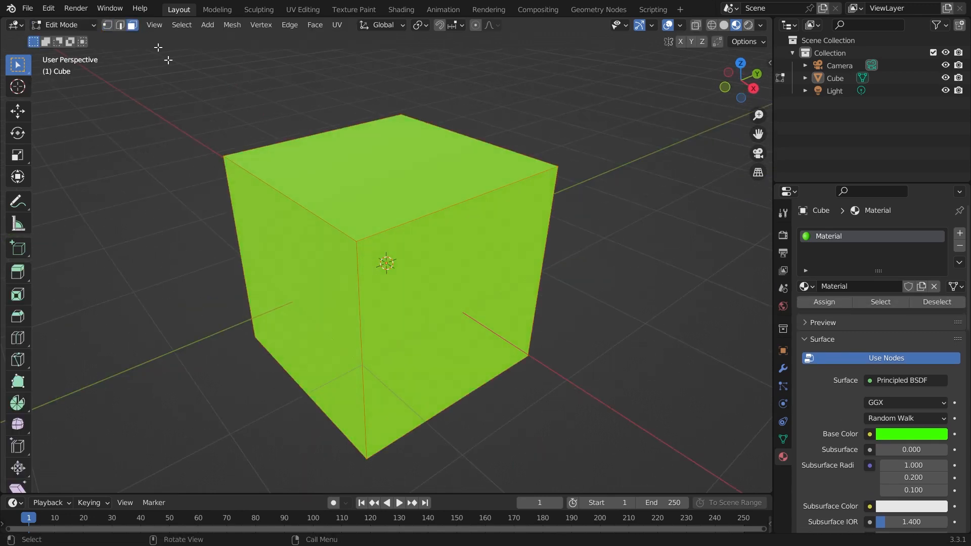
click(441, 292)
middle_drag(441, 292, 441, 258)
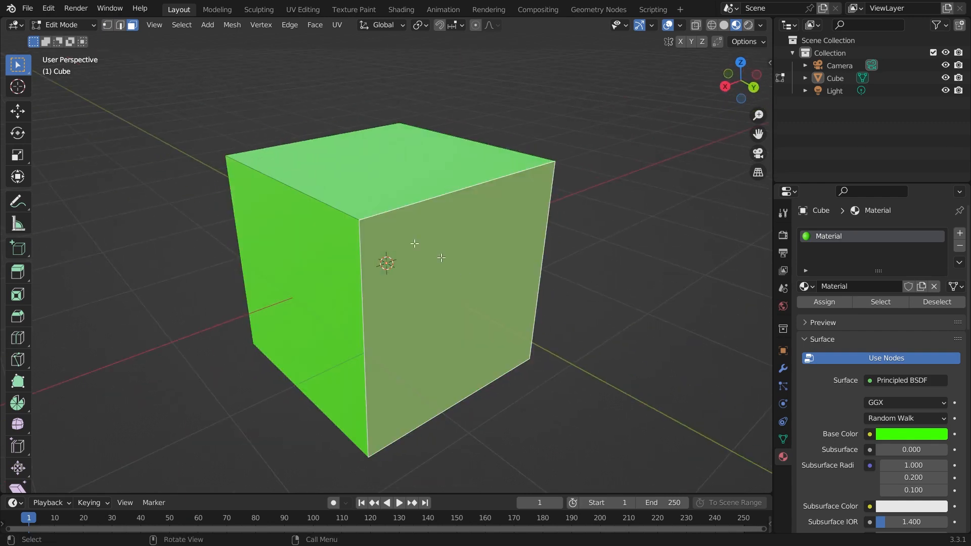
click(338, 156)
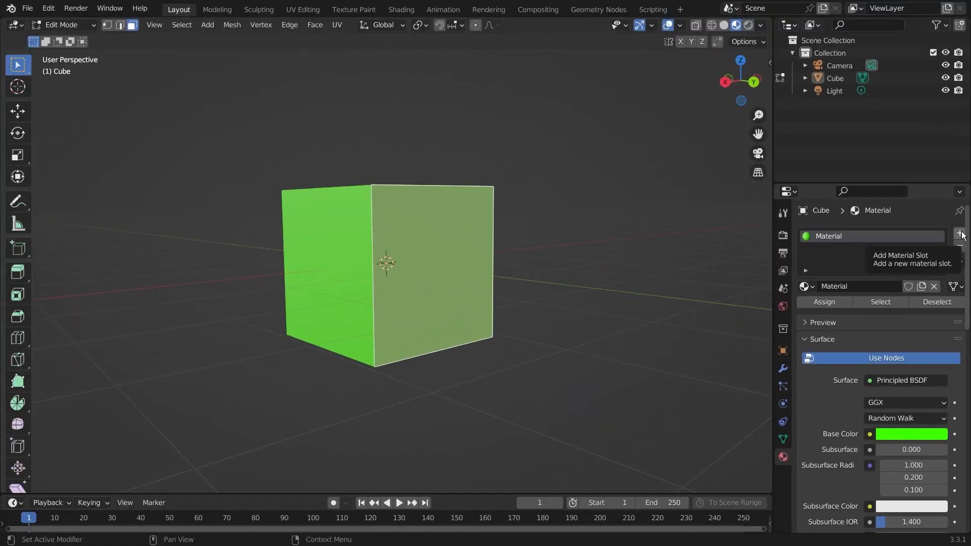
Add a second material slot to the cube with a new material named Red.
click(961, 236)
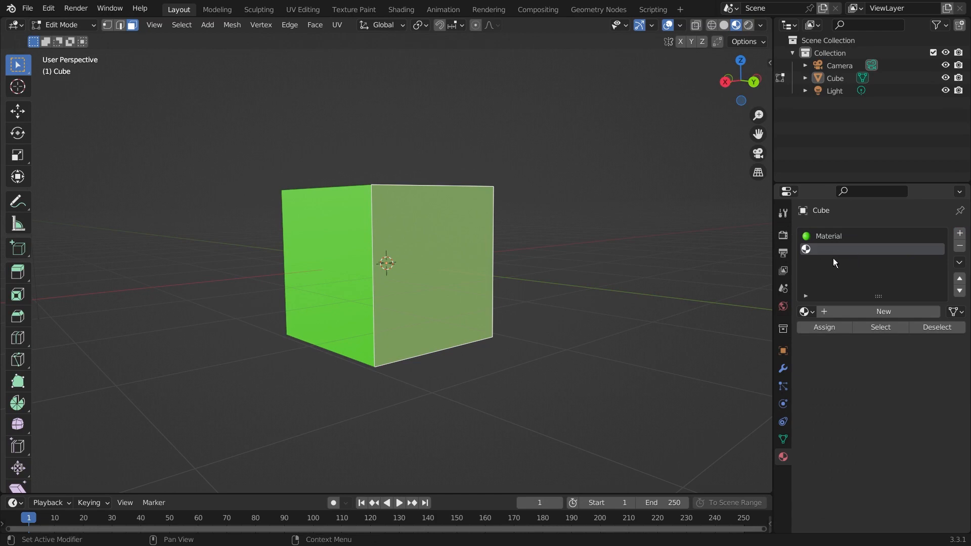
click(896, 314)
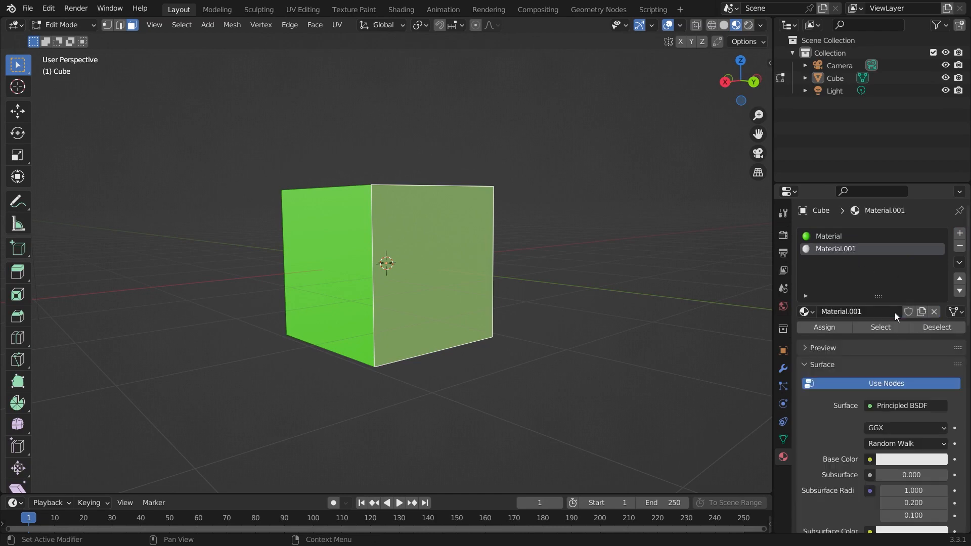
double_click(844, 250)
text(Red)
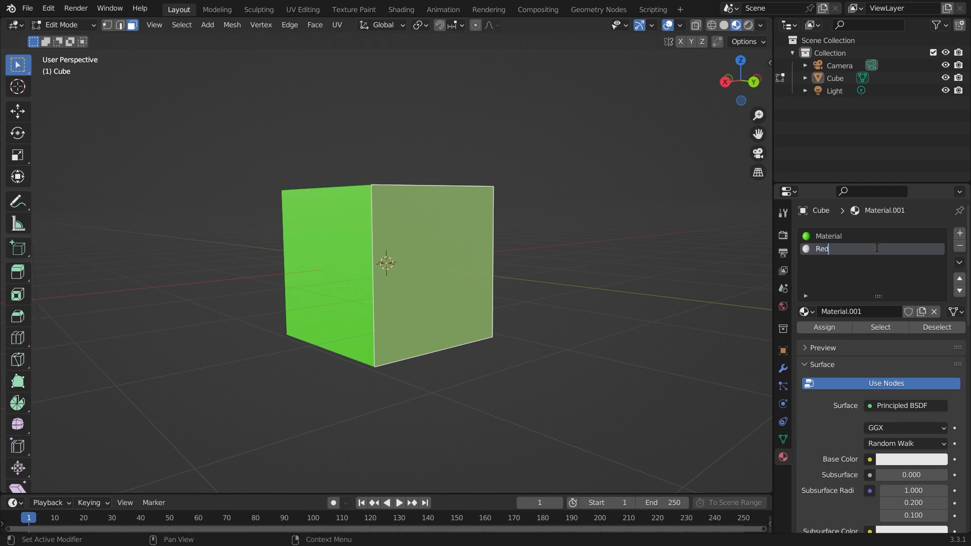
key(Return)
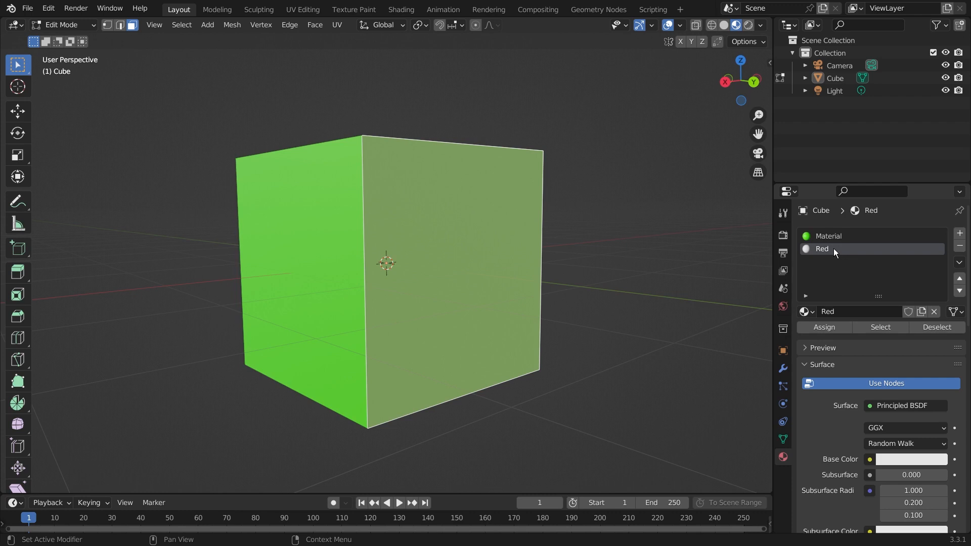
Assign the Red material to the selected side face and clear the face selection.
click(825, 328)
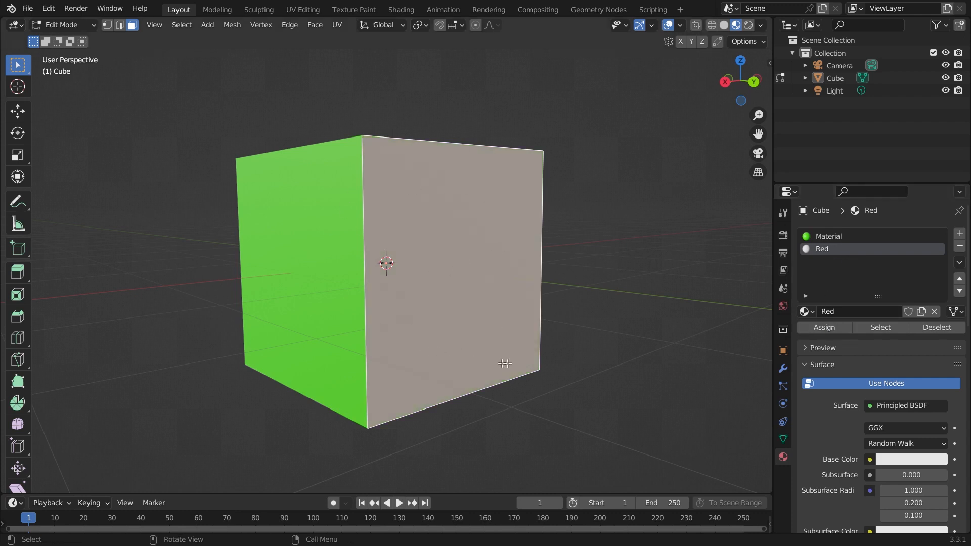
click(587, 303)
scroll(544, 334, down, 2)
scroll(448, 279, up, 1)
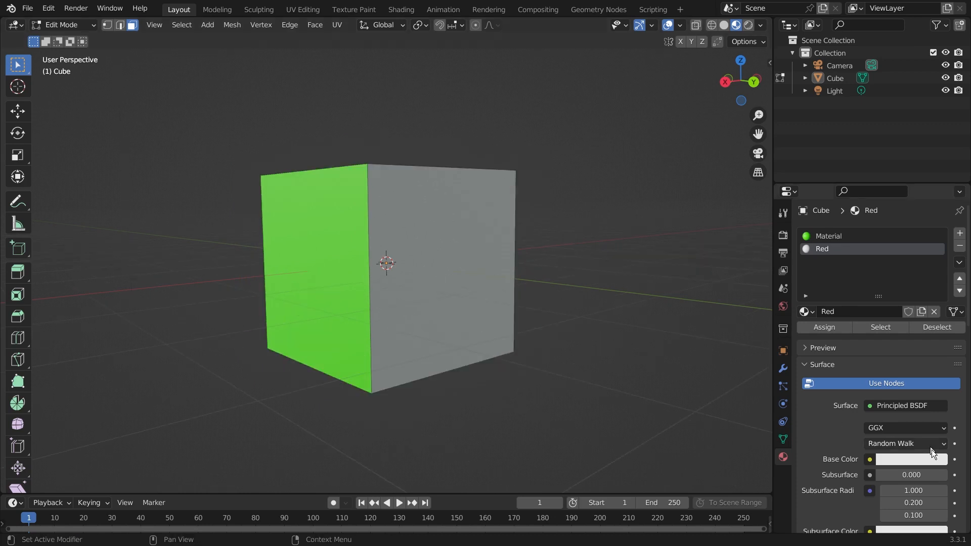
Set the Red material's Base Color to a pinkish red (HSV 0.974, 1.000, 0.800).
click(932, 462)
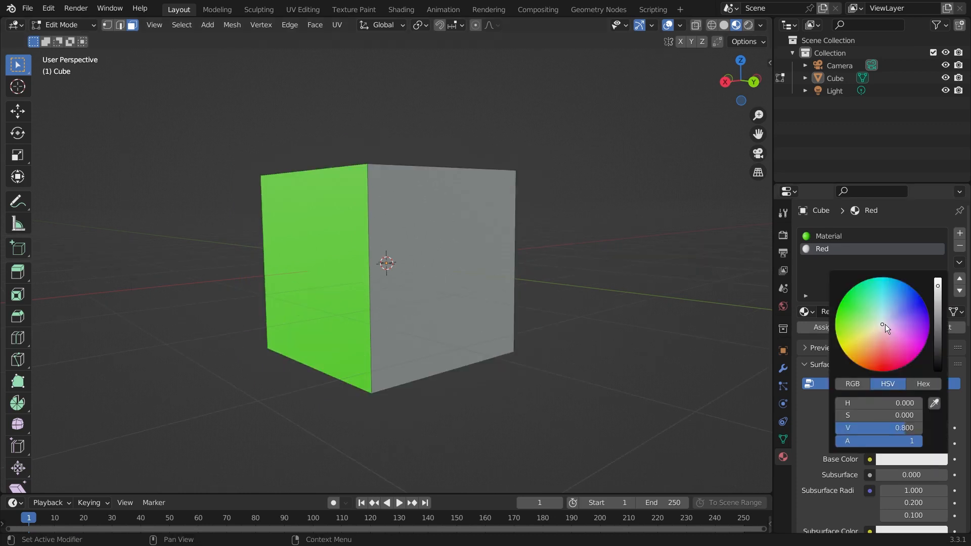
mouse_move(886, 324)
mouse_down()
mouse_move(911, 287)
mouse_move(929, 329)
mouse_move(902, 367)
mouse_up()
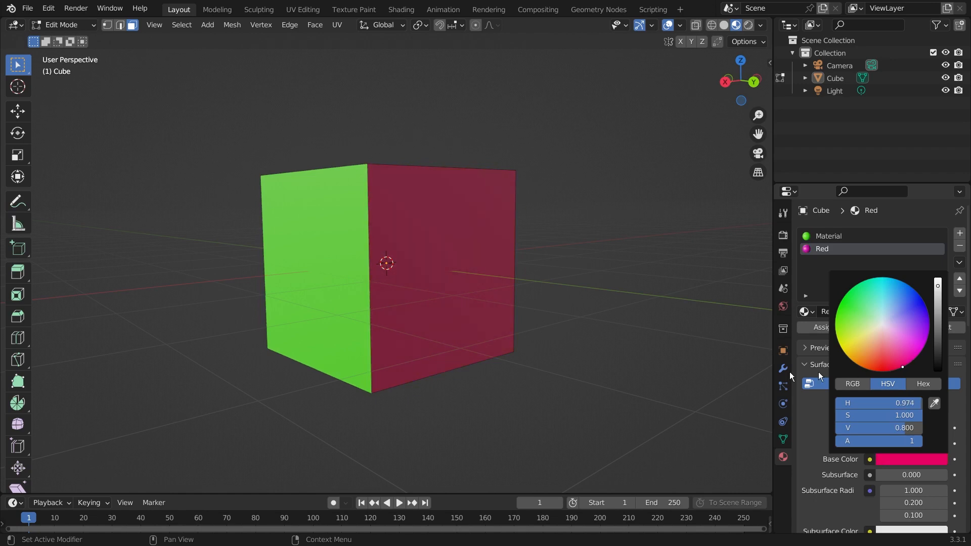
middle_drag(560, 407, 502, 135)
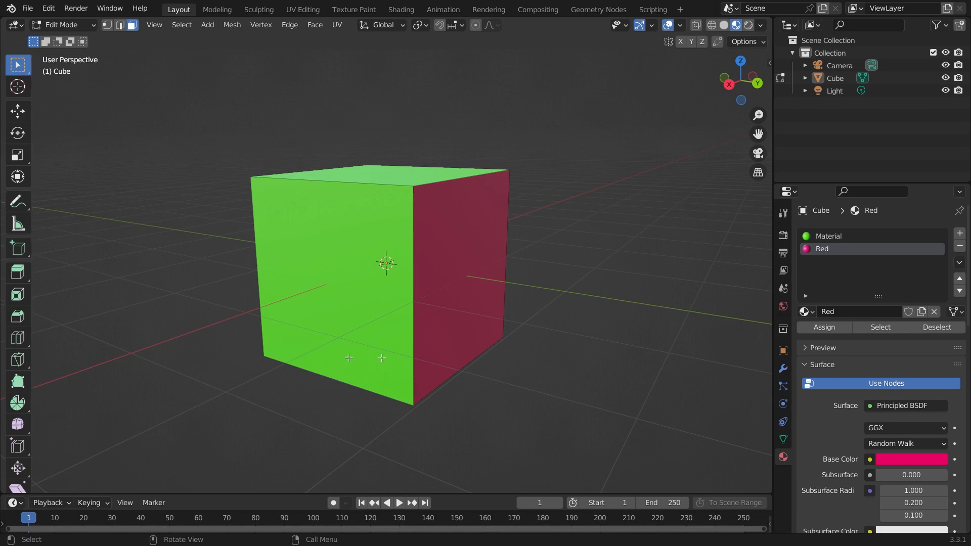
middle_drag(388, 282, 449, 288)
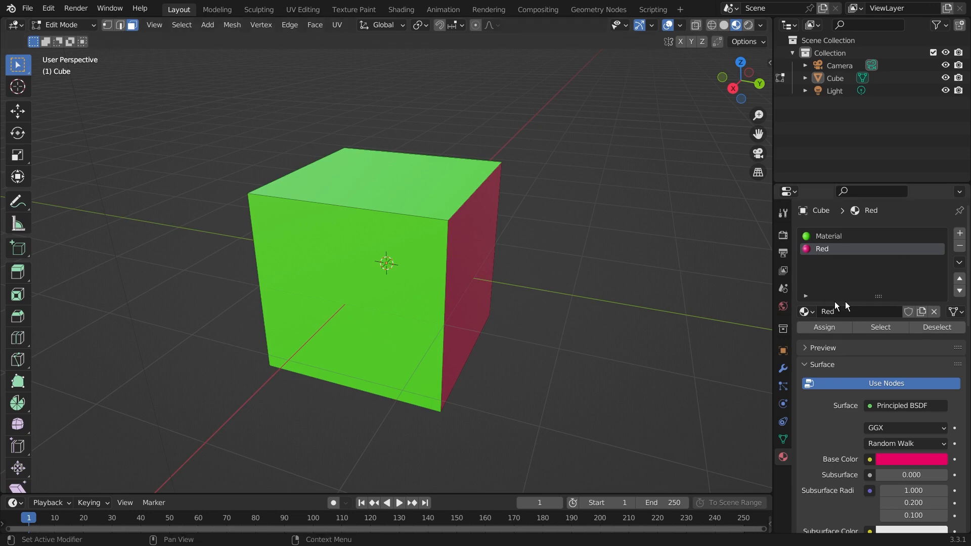
Return the cube to Object Mode and remove its Red material slot.
click(960, 246)
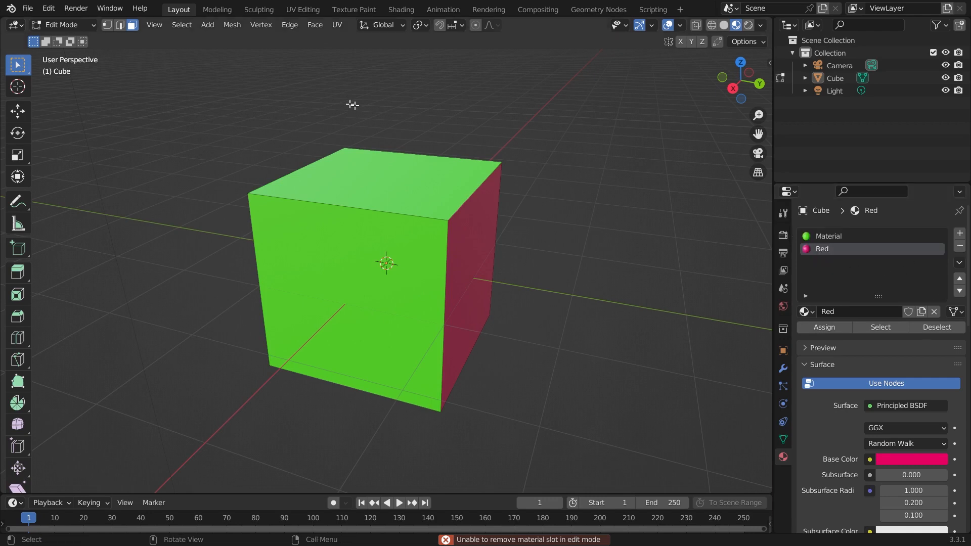
click(65, 28)
click(71, 40)
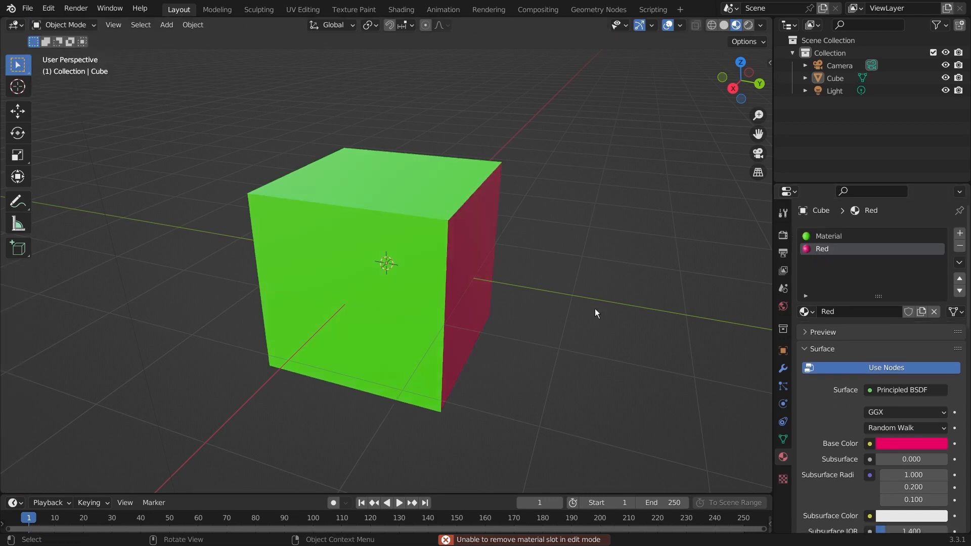
click(960, 246)
middle_drag(541, 317, 451, 355)
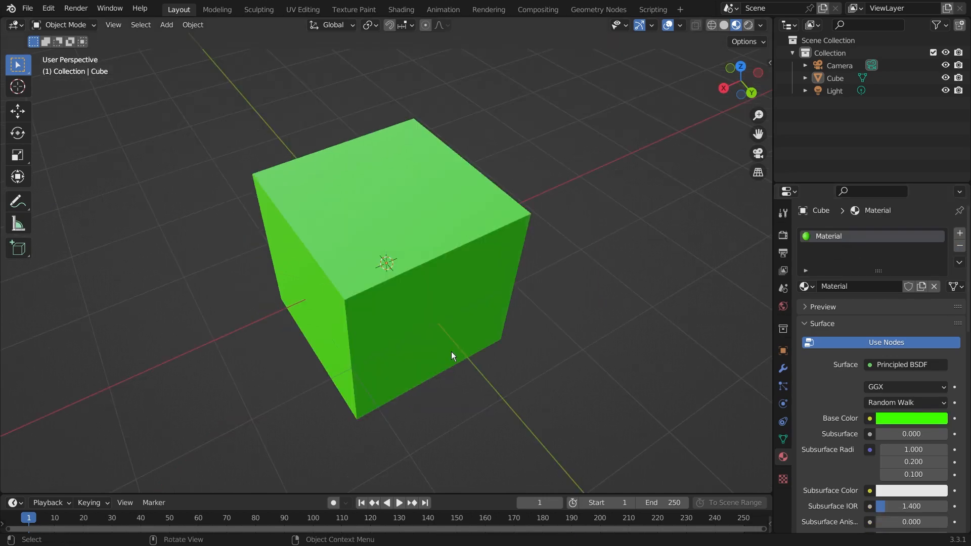
scroll(425, 349, down, 2)
middle_drag(379, 337, 412, 195)
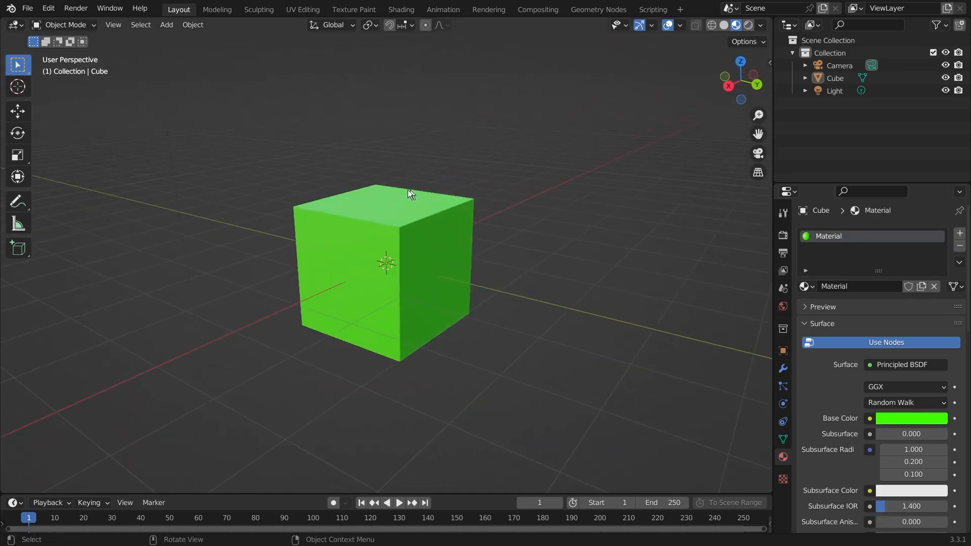
Select the cube and look through its Principled BSDF material properties.
click(442, 272)
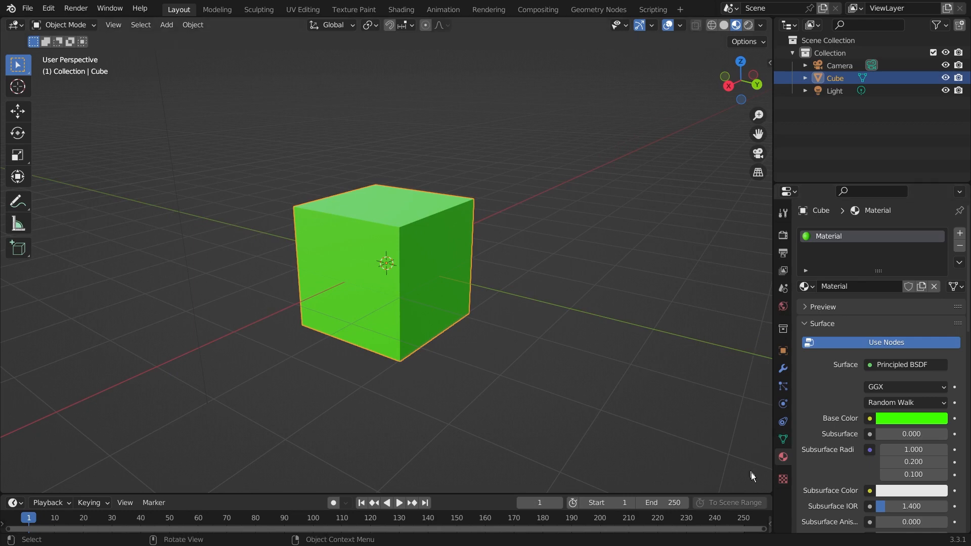
middle_drag(536, 289, 457, 306)
middle_drag(401, 290, 445, 301)
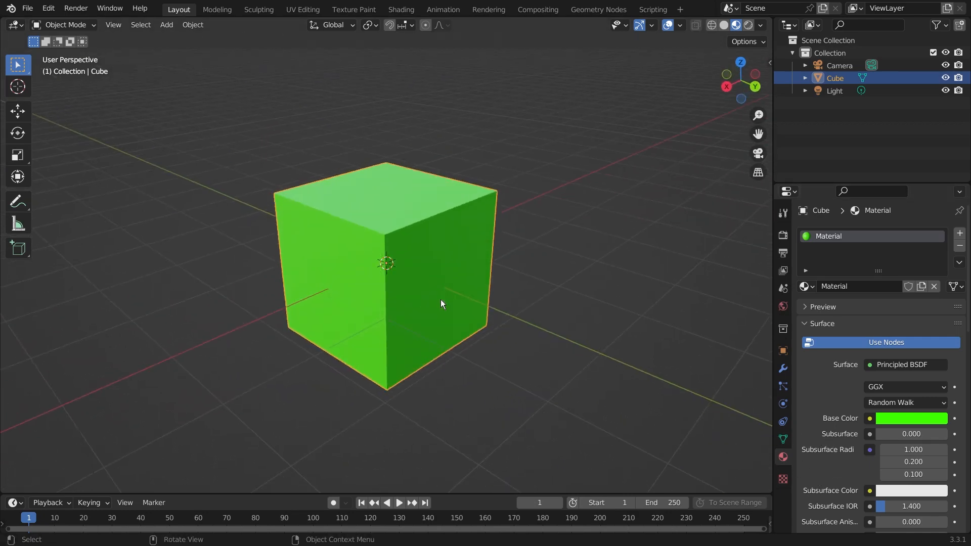
scroll(445, 302, up, 3)
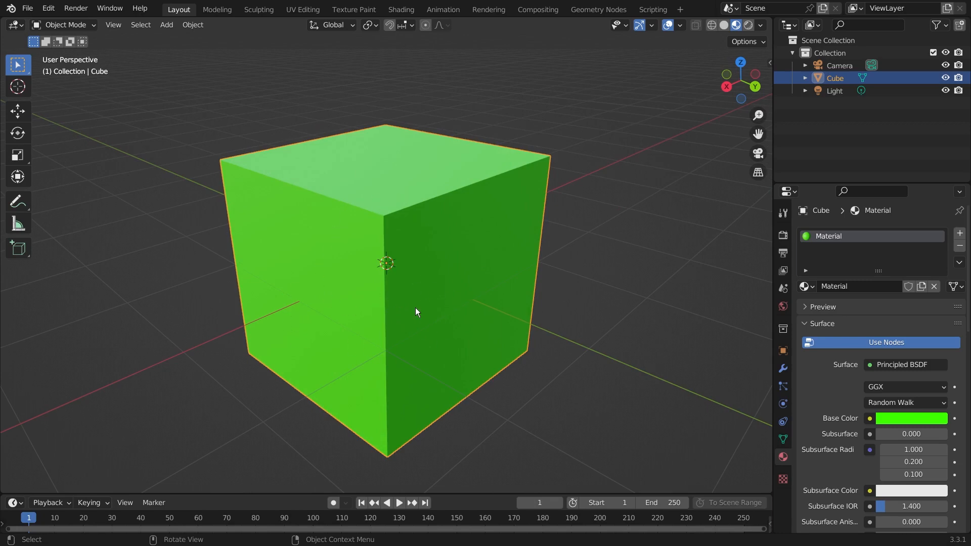
scroll(851, 353, down, 7)
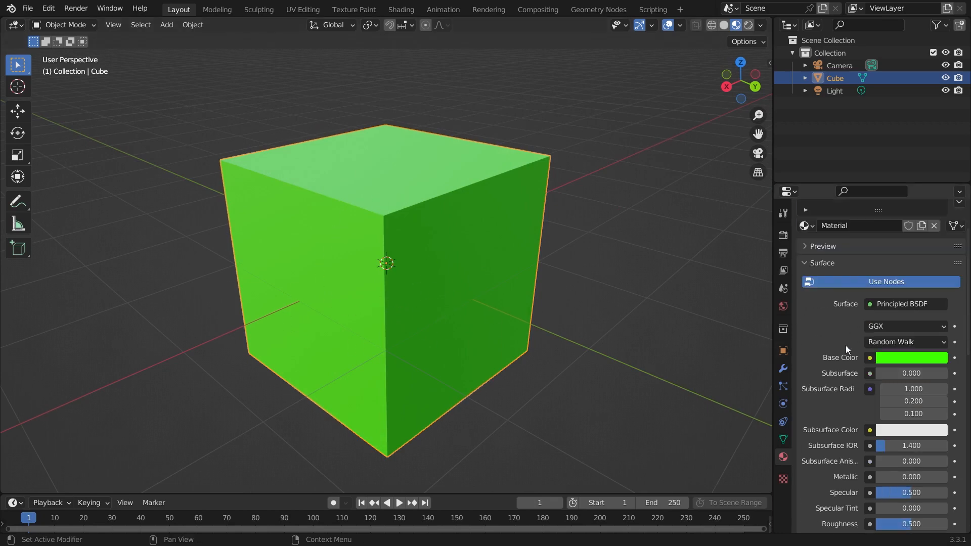
scroll(850, 353, down, 5)
scroll(851, 353, up, 12)
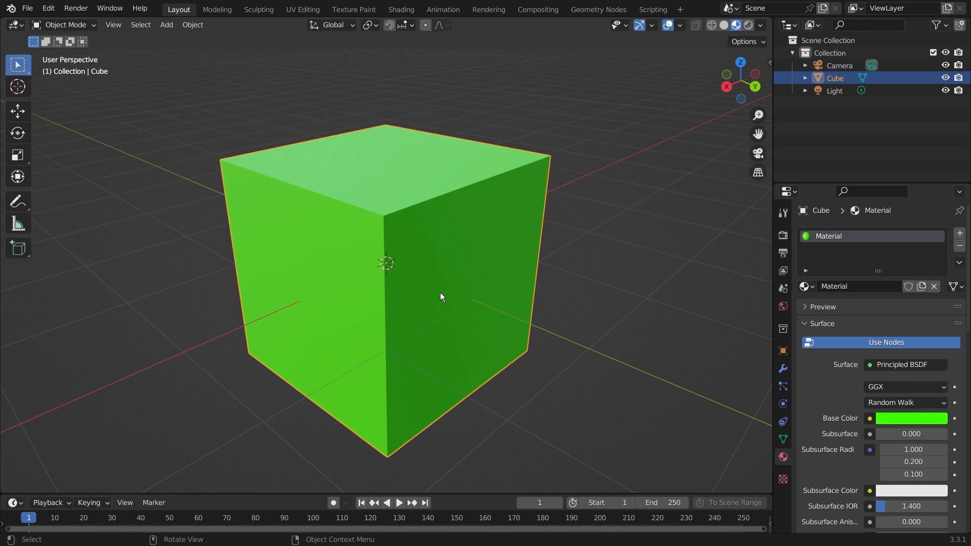
Switch to the Shading workspace, widen the file browser and image editor column, and frame the cube closely in the viewport.
click(403, 10)
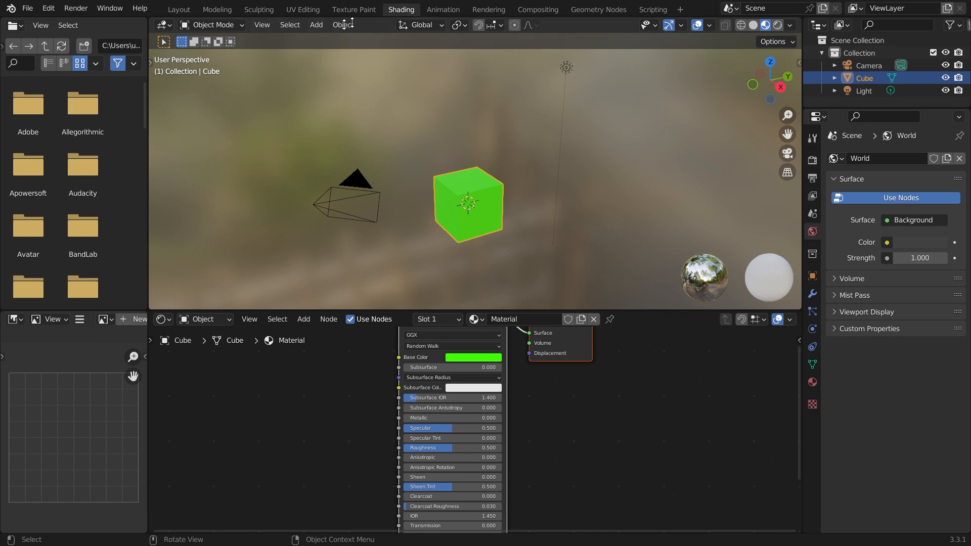
drag(148, 394, 199, 393)
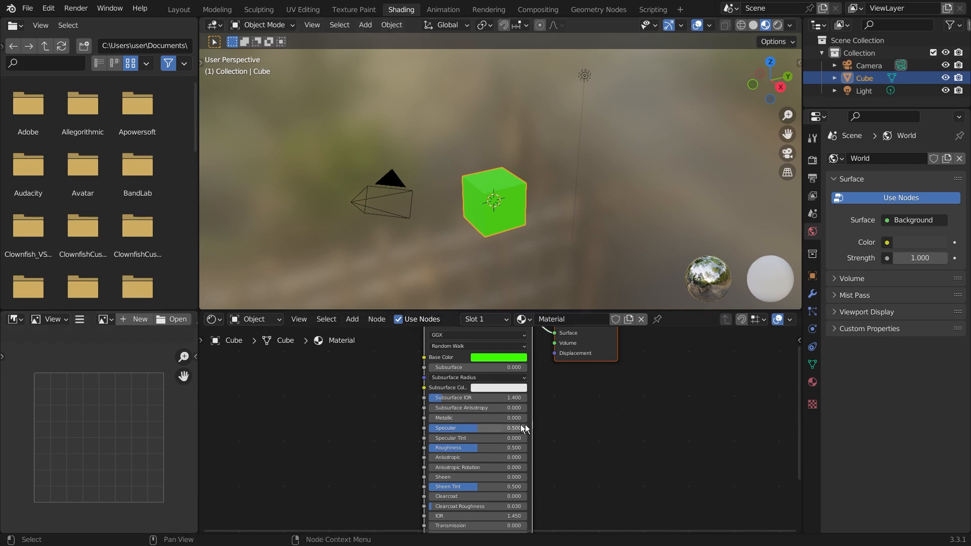
scroll(600, 183, up, 4)
shift+middle_drag(600, 183, 545, 123)
scroll(475, 156, up, 3)
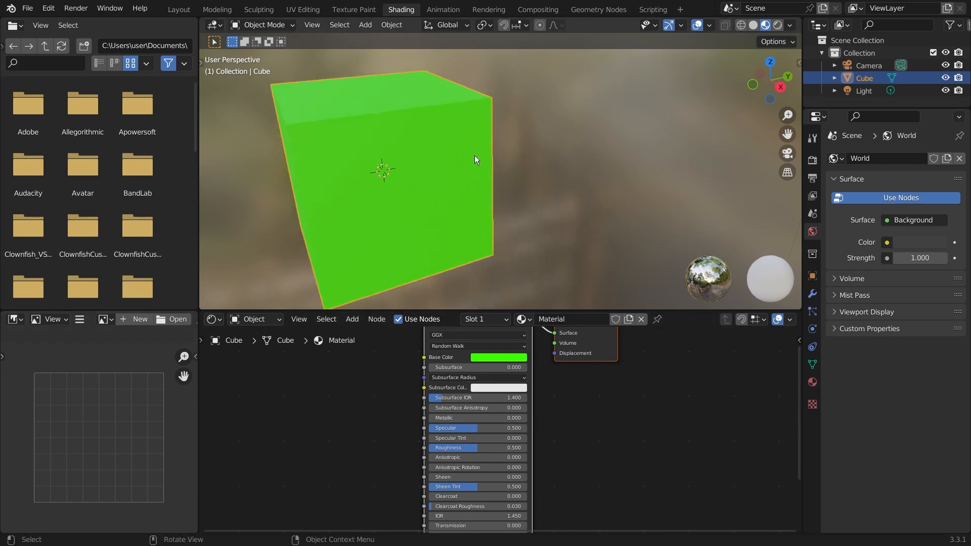
middle_drag(385, 159, 487, 150)
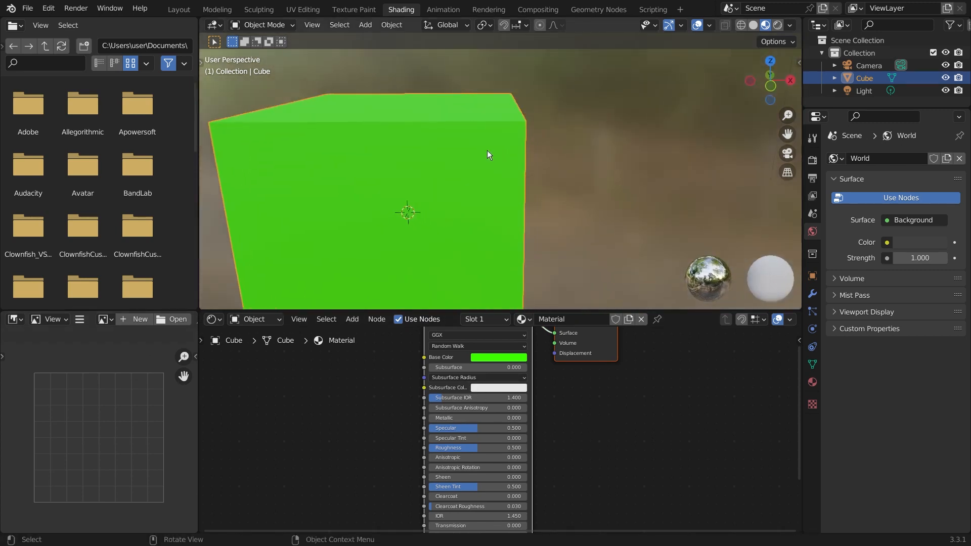
scroll(466, 197, down, 3)
scroll(463, 186, up, 2)
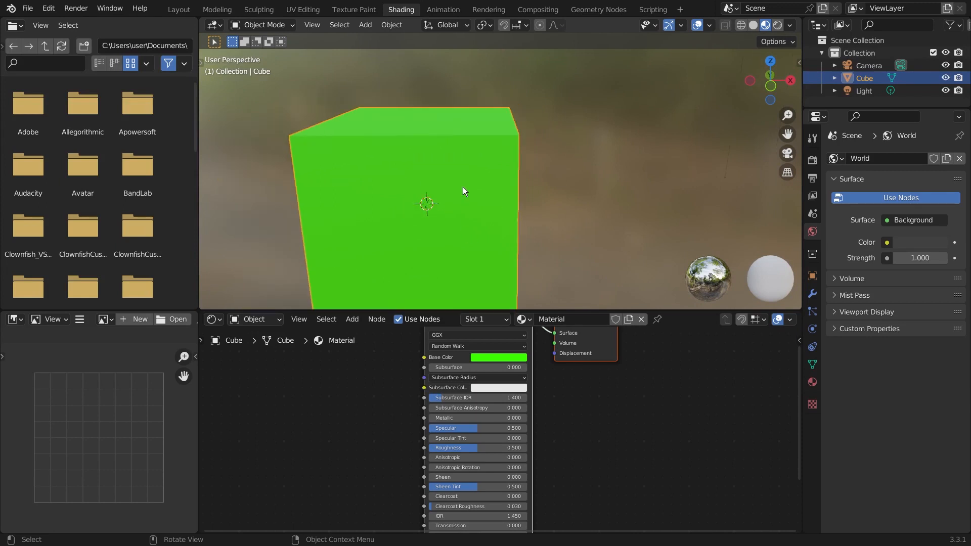
scroll(463, 188, down, 2)
middle_drag(475, 169, 451, 151)
Examine the Principled BSDF node and its connection to the Material Output node in the shader editor.
middle_drag(562, 385, 574, 364)
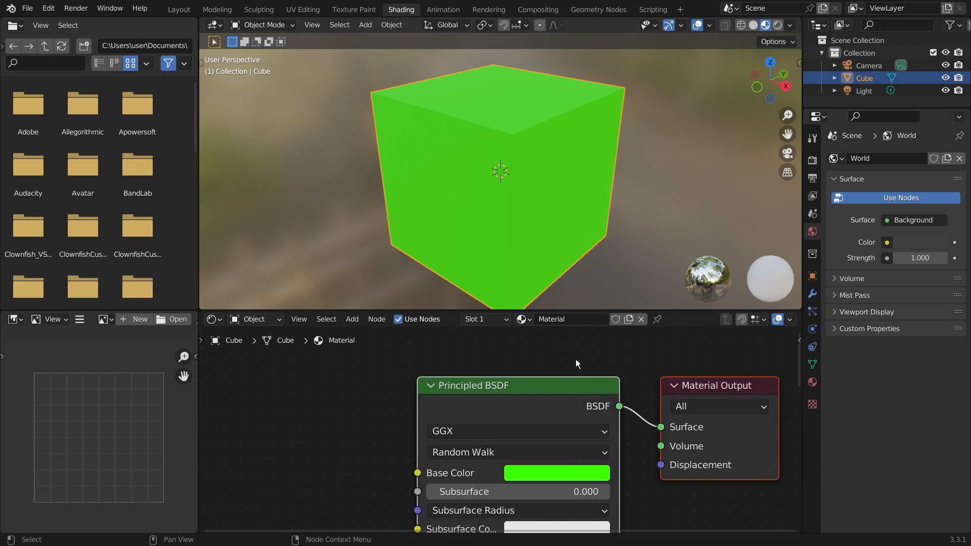
scroll(576, 360, down, 2)
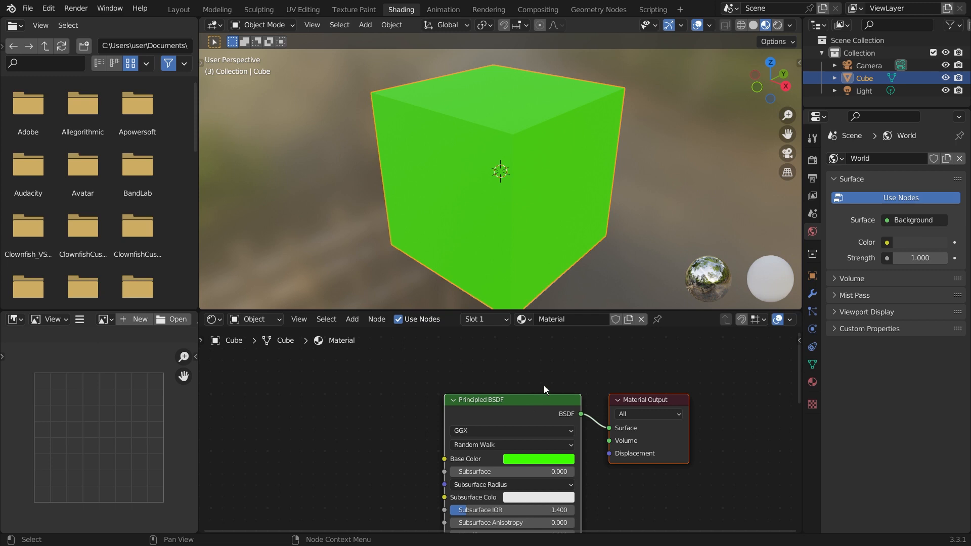
middle_drag(540, 376, 564, 392)
scroll(597, 372, up, 2)
scroll(564, 392, up, 1)
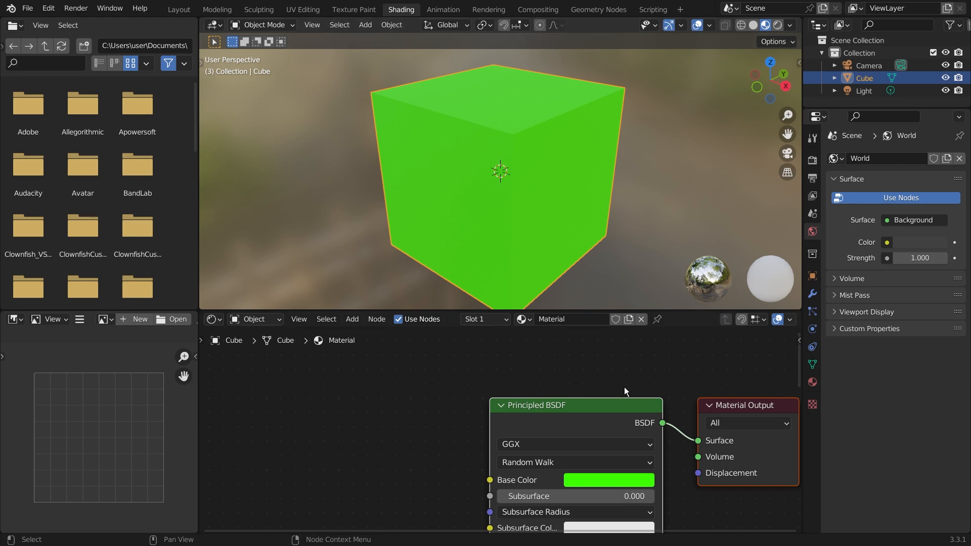
Switch to the Modeling workspace, show the cube in Object Mode with Material Preview shading, and display its material properties in a widened editor.
scroll(585, 184, down, 2)
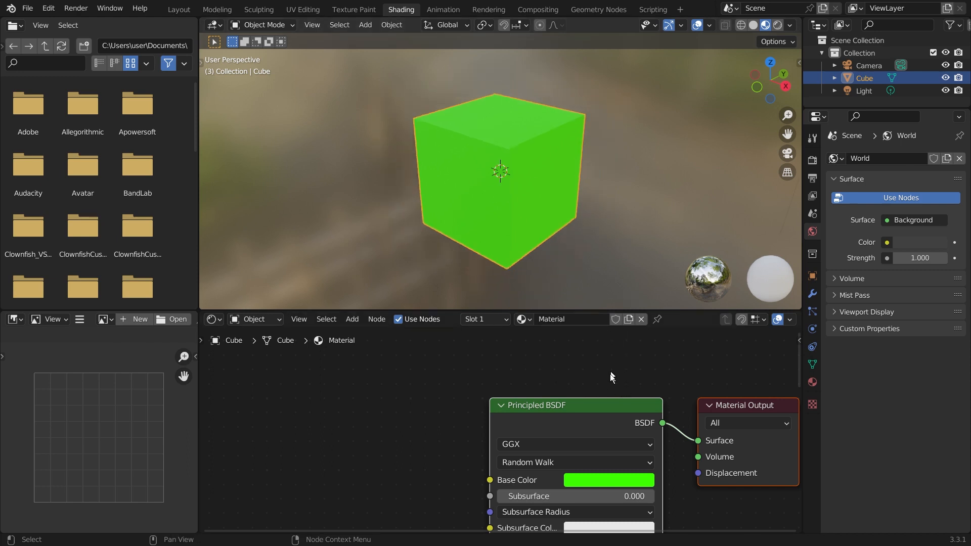
scroll(545, 382, down, 3)
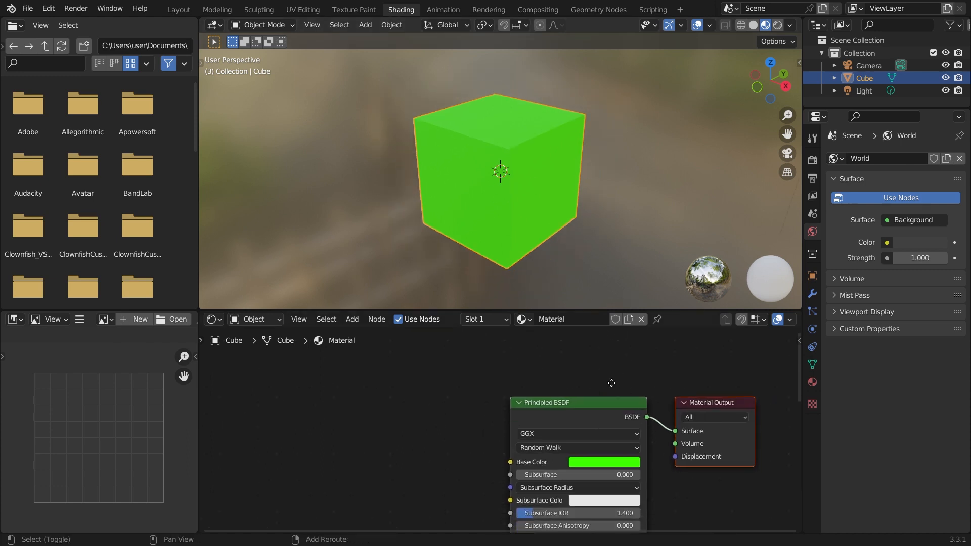
middle_drag(611, 384, 605, 352)
scroll(519, 348, up, 1)
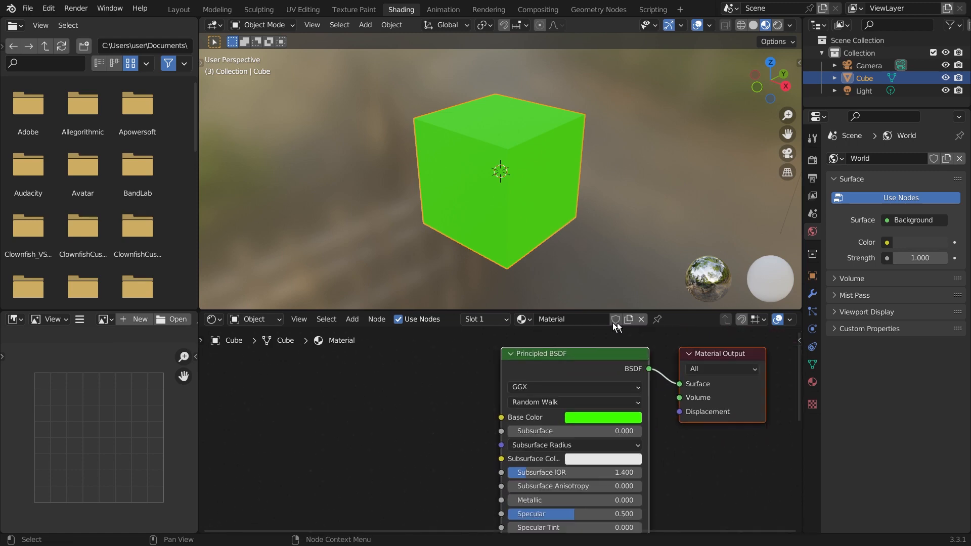
click(222, 14)
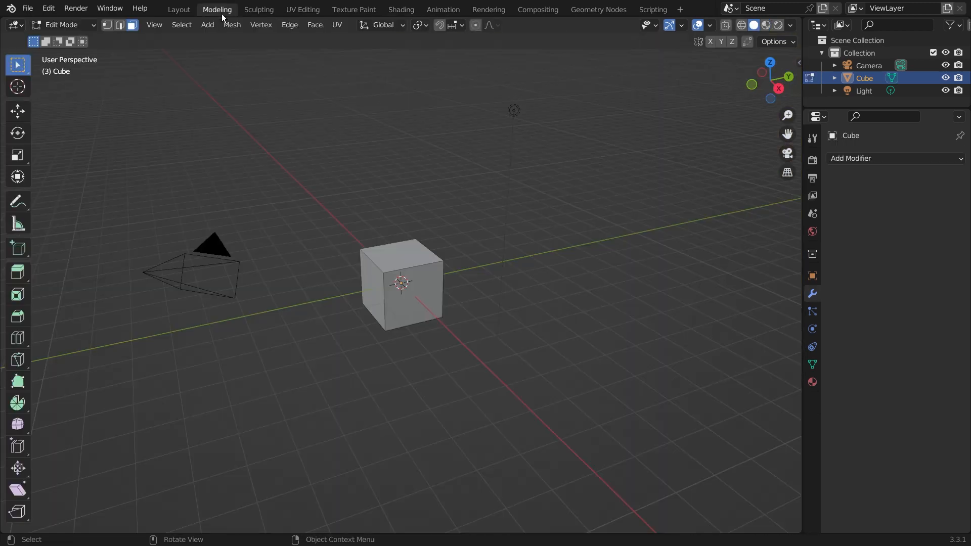
click(767, 25)
key(Tab)
scroll(445, 253, up, 6)
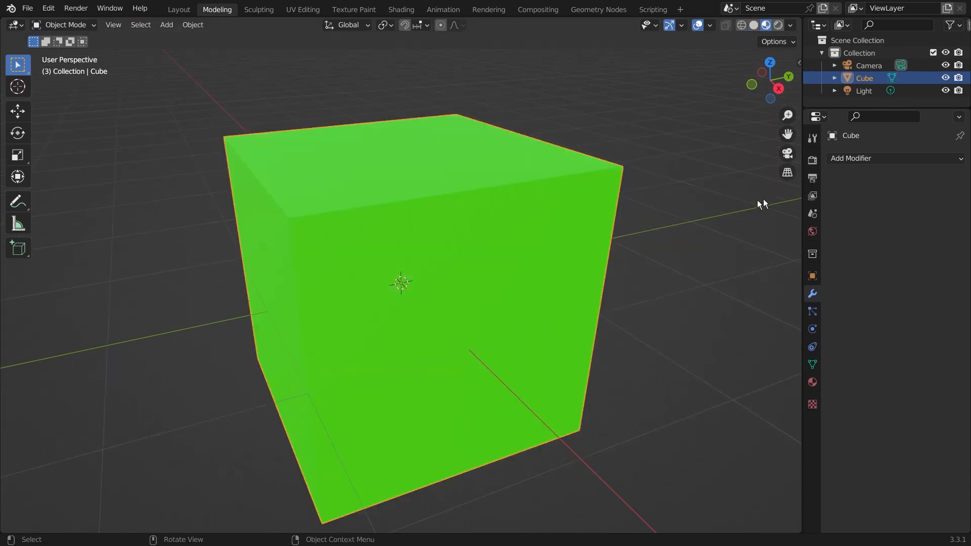
click(813, 382)
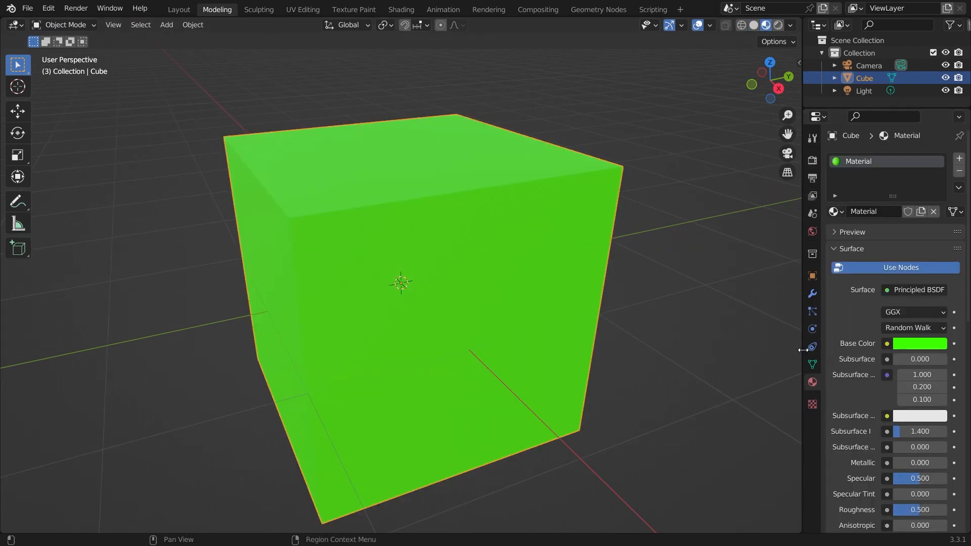
drag(801, 349, 708, 354)
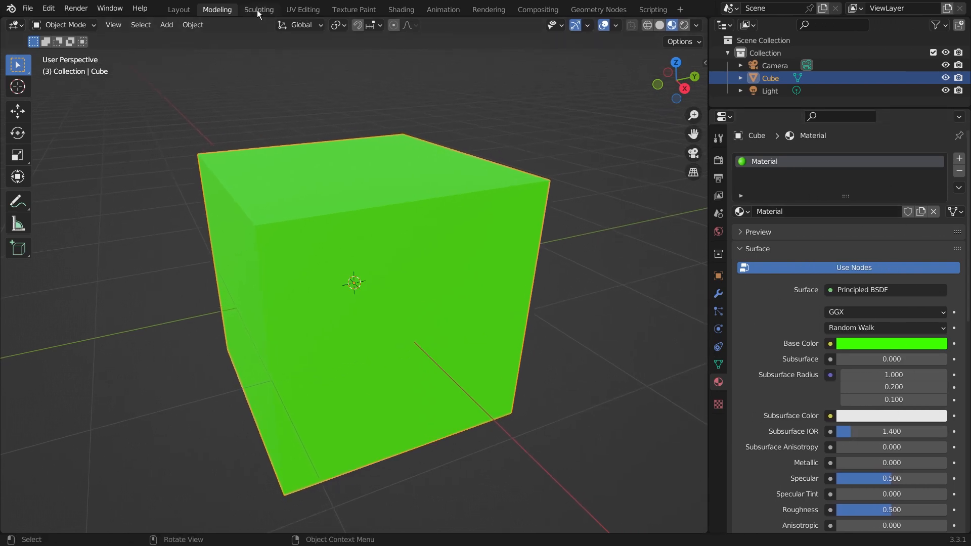
Return to the Shading workspace and look at the Base Color input of the Principled BSDF node.
click(400, 10)
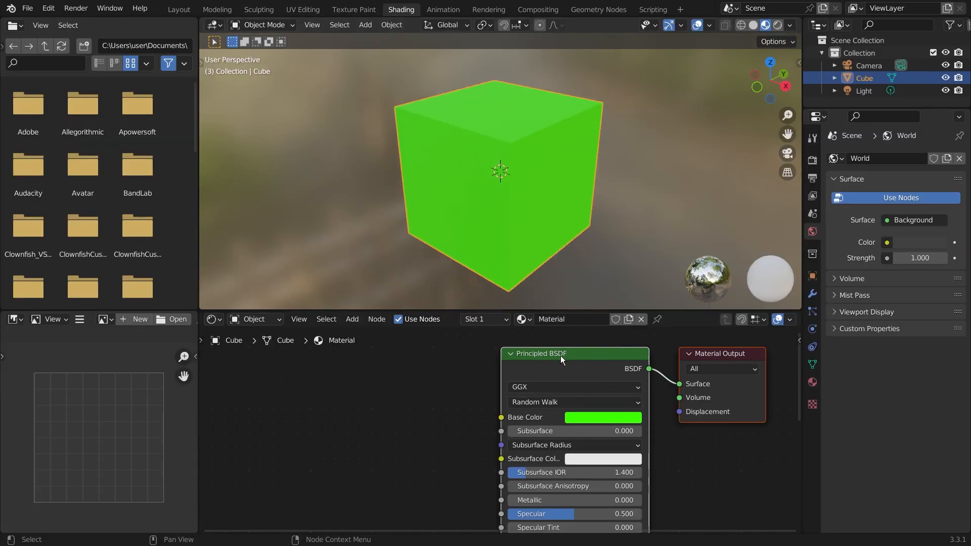
scroll(709, 460, down, 1)
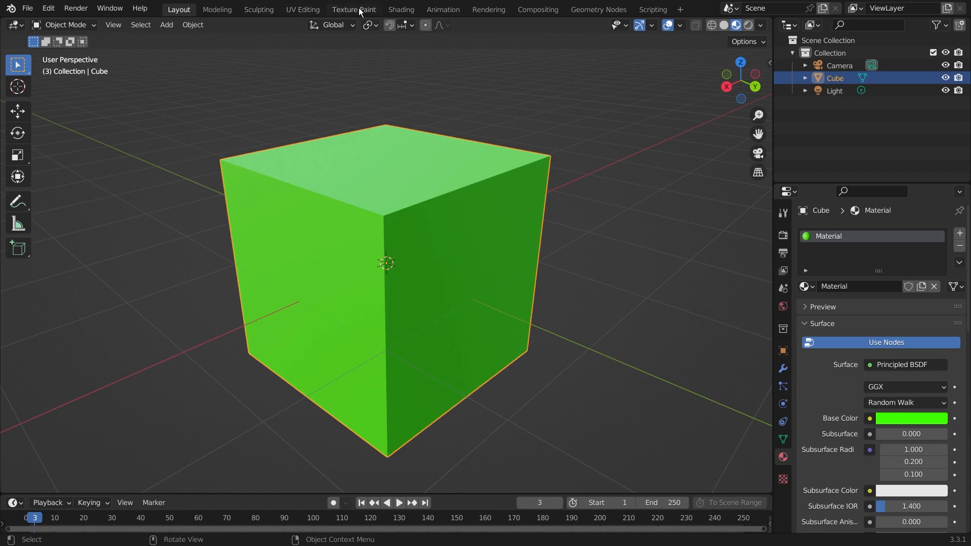
click(401, 9)
middle_drag(431, 222, 623, 393)
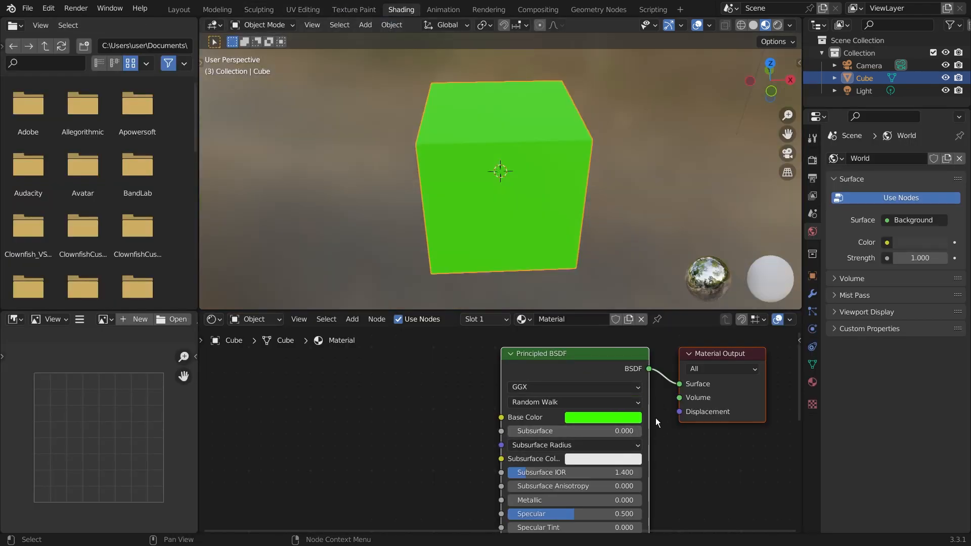
scroll(509, 426, up, 1)
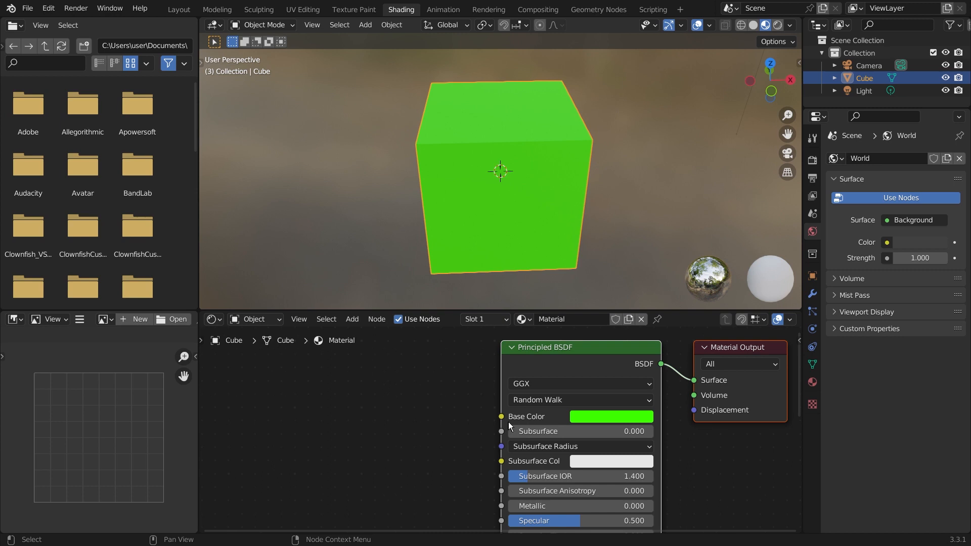
click(598, 415)
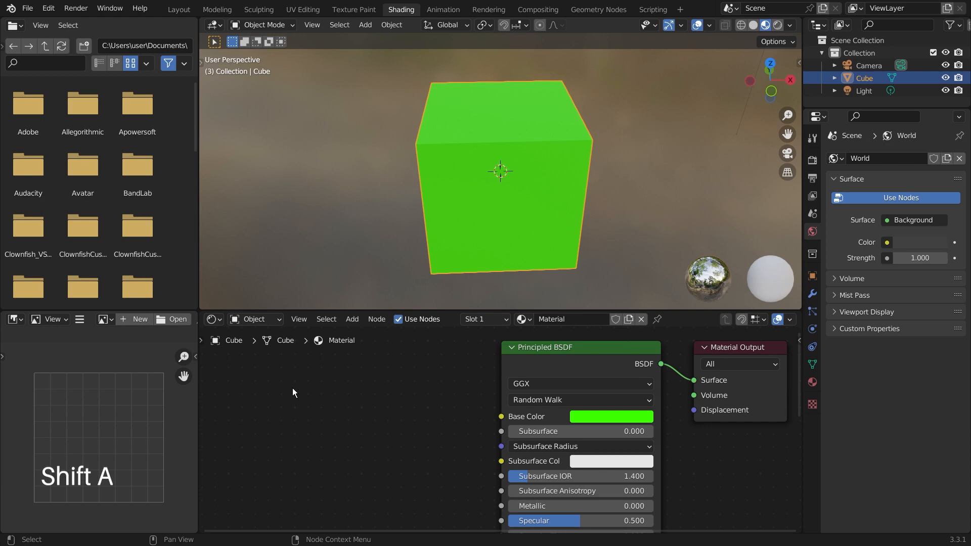
Add a ColorRamp node to the material and place it just before the Principled BSDF node.
key(shift+a)
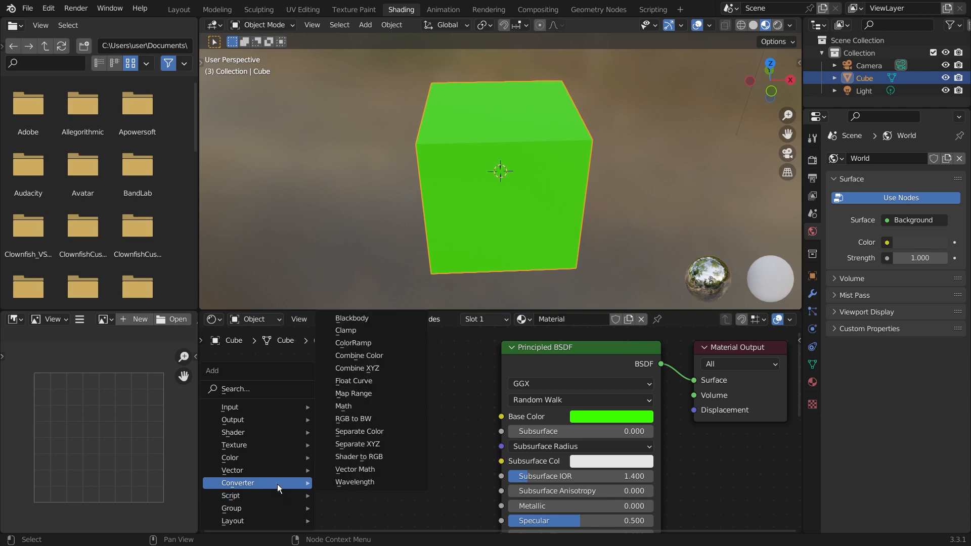
click(261, 390)
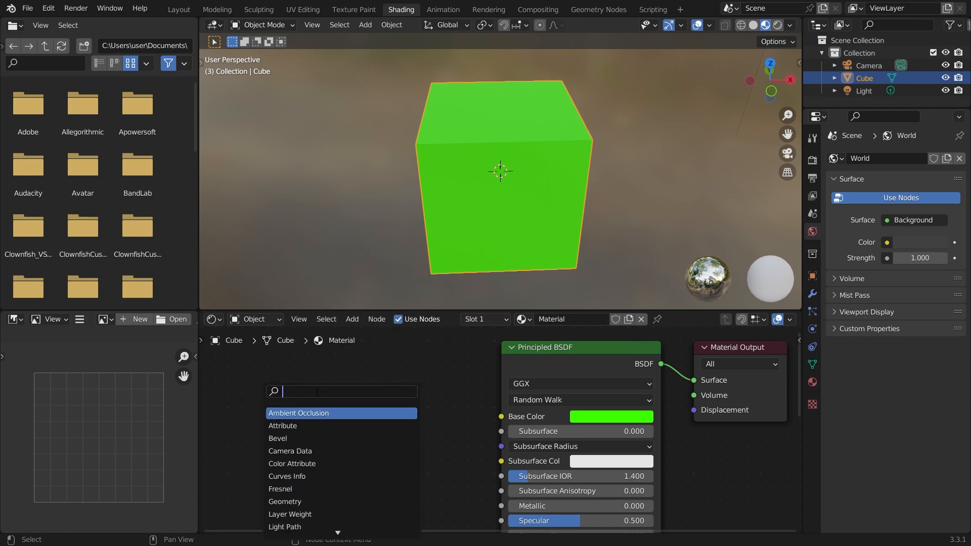
text(clo)
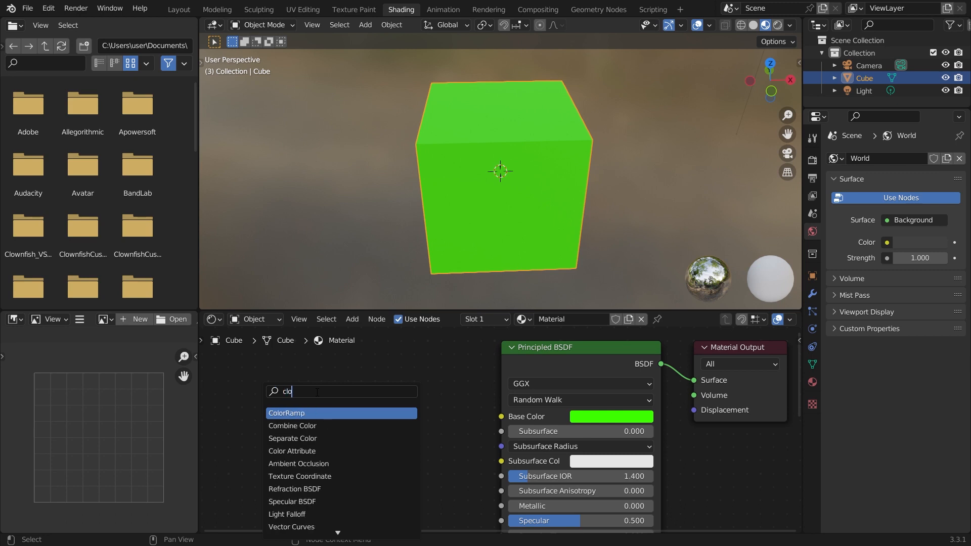
key(BackSpace)
key(BackSpace)
text(olor)
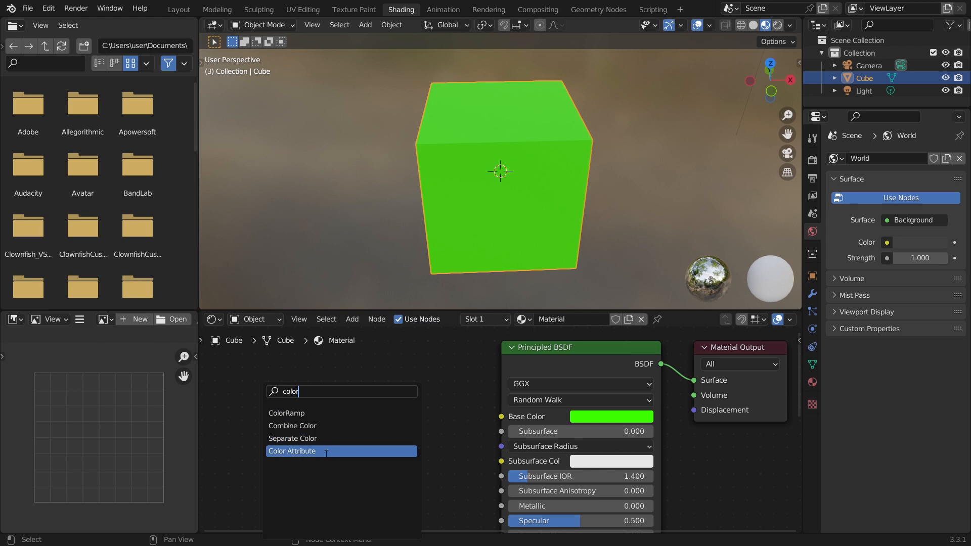
click(302, 413)
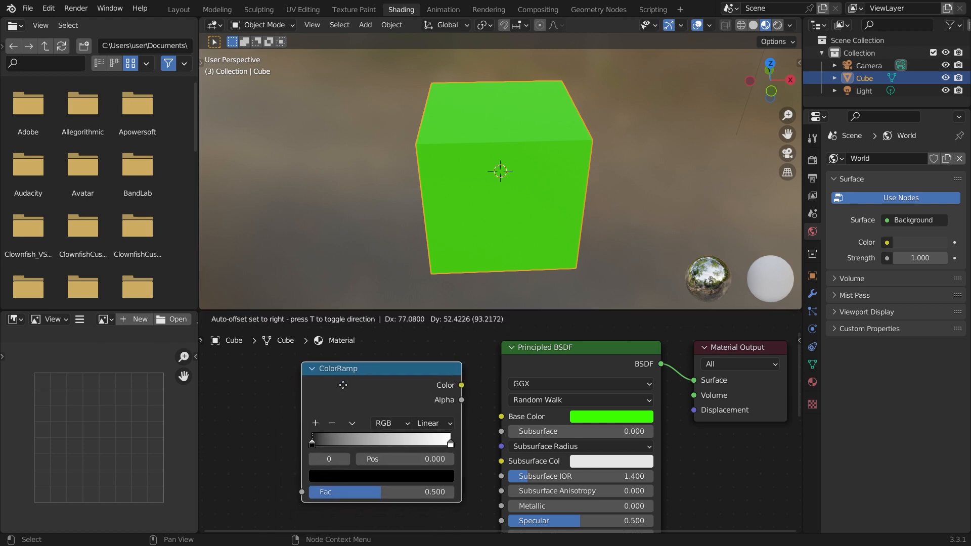
click(376, 467)
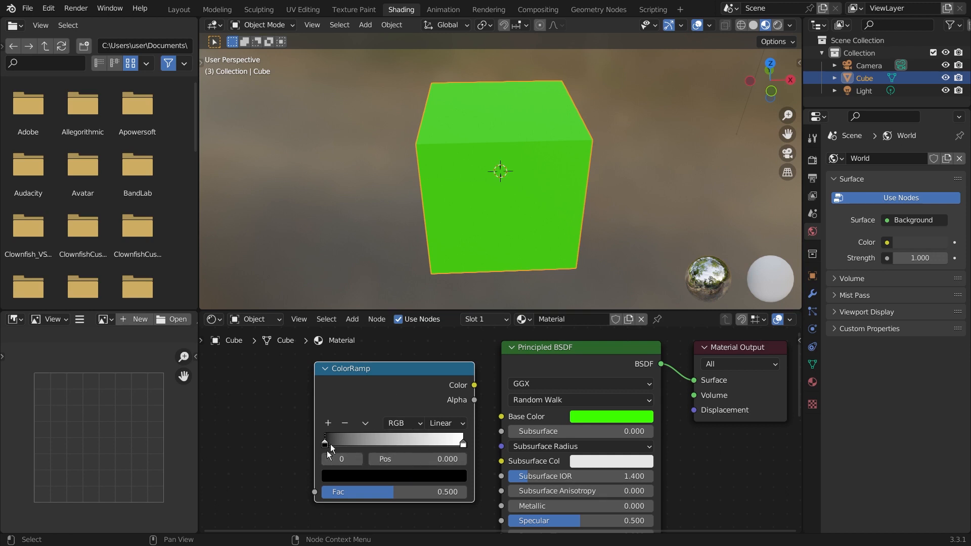
click(417, 426)
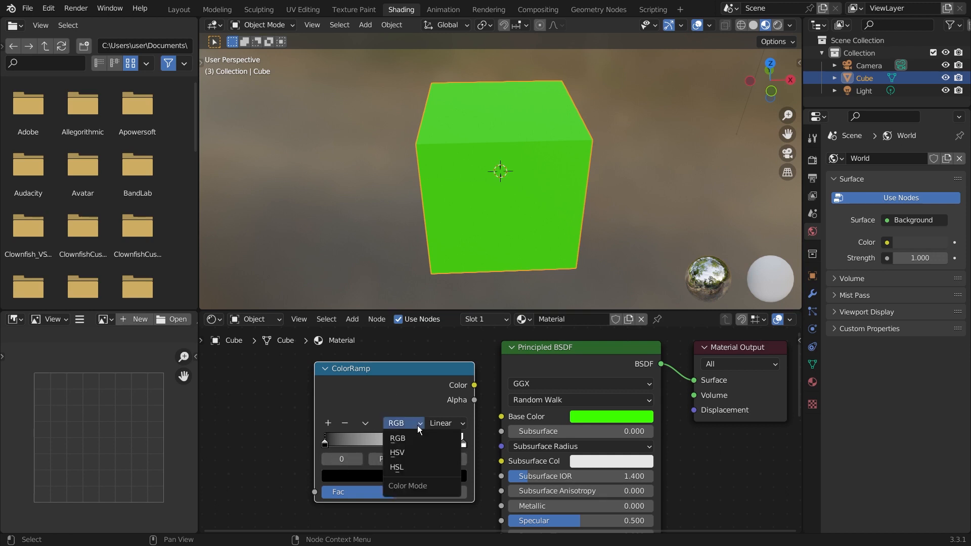
click(418, 426)
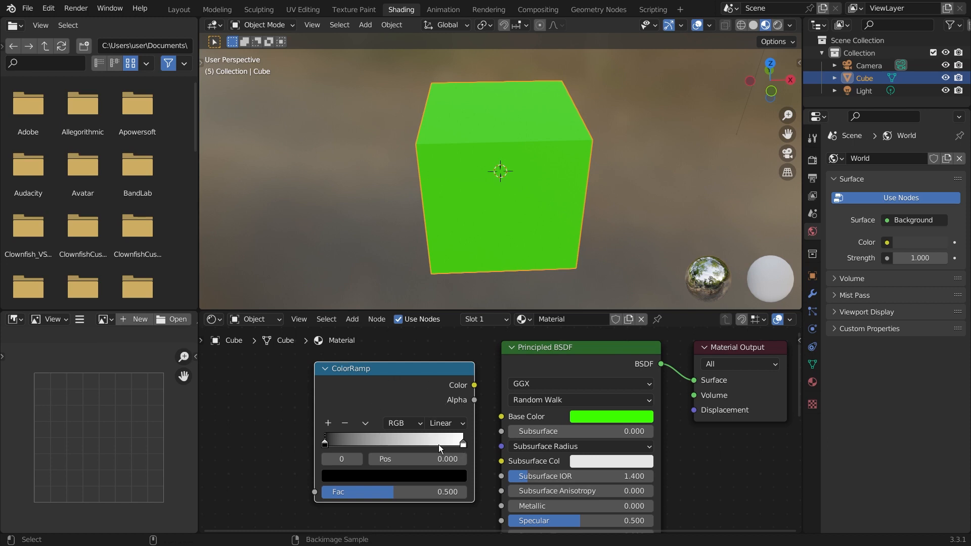
key(Right)
key(Right)
Set the ColorRamp's first color stop at position 0 to a bright yellow with a value of 0.996.
click(387, 477)
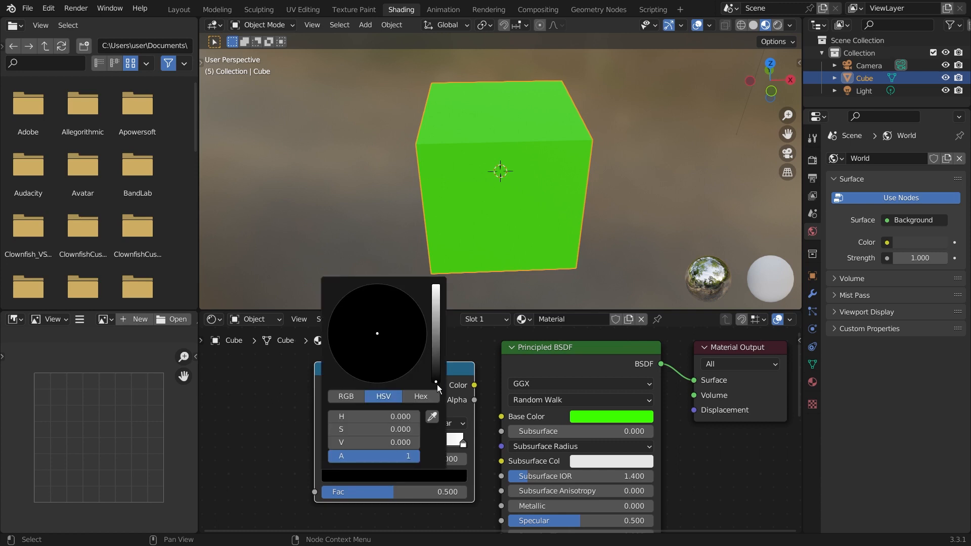
drag(437, 383, 436, 286)
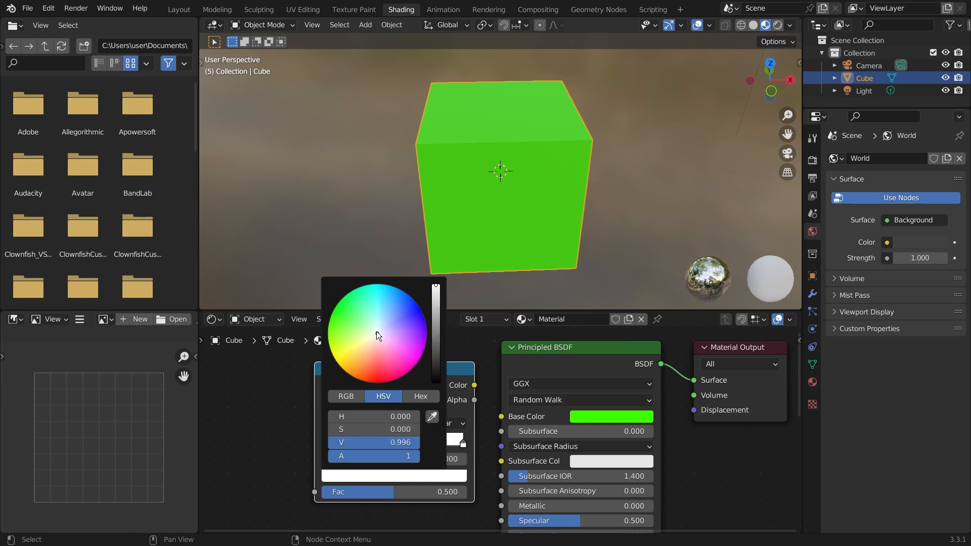
drag(377, 332, 351, 349)
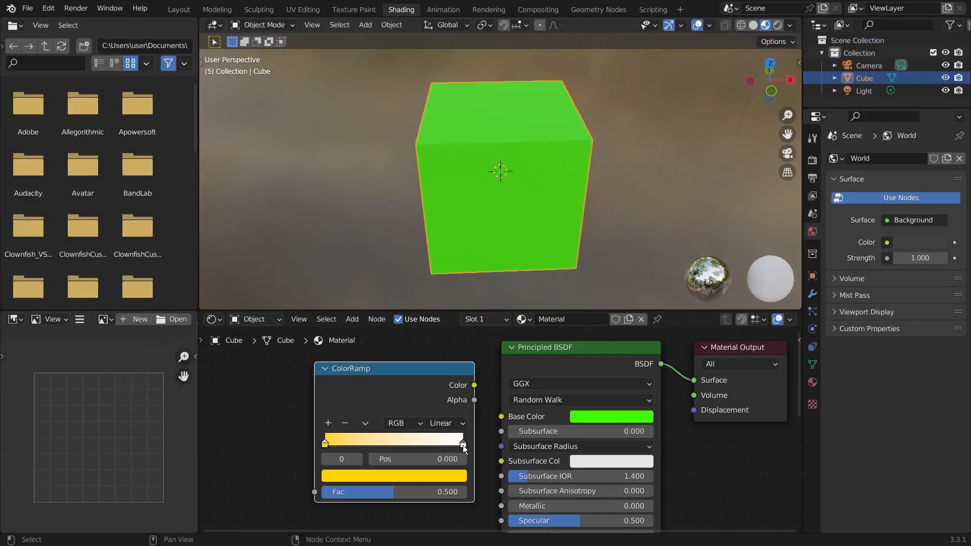
Set the ColorRamp's last color stop at position 1 to blue and link its Color output to the Principled BSDF's Base Color.
click(463, 445)
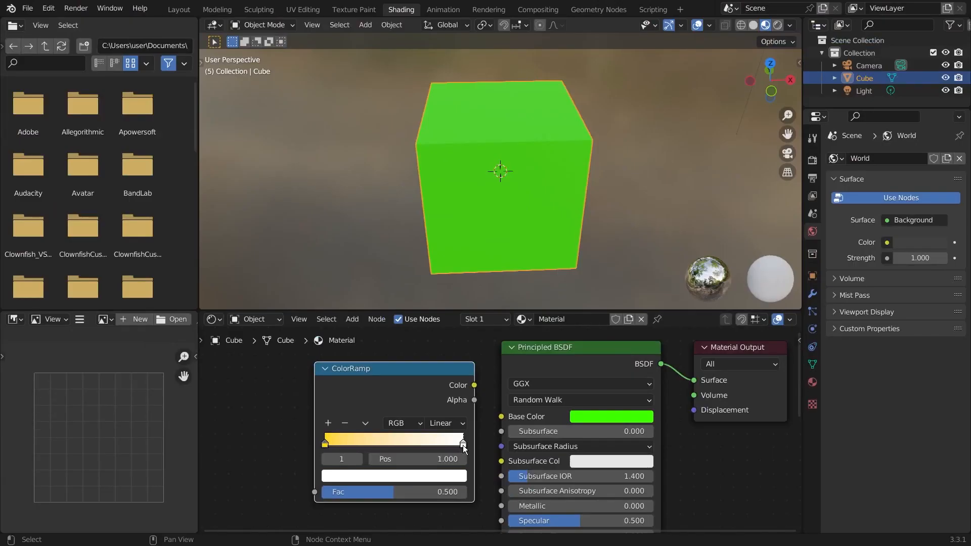
click(383, 477)
drag(376, 331, 413, 299)
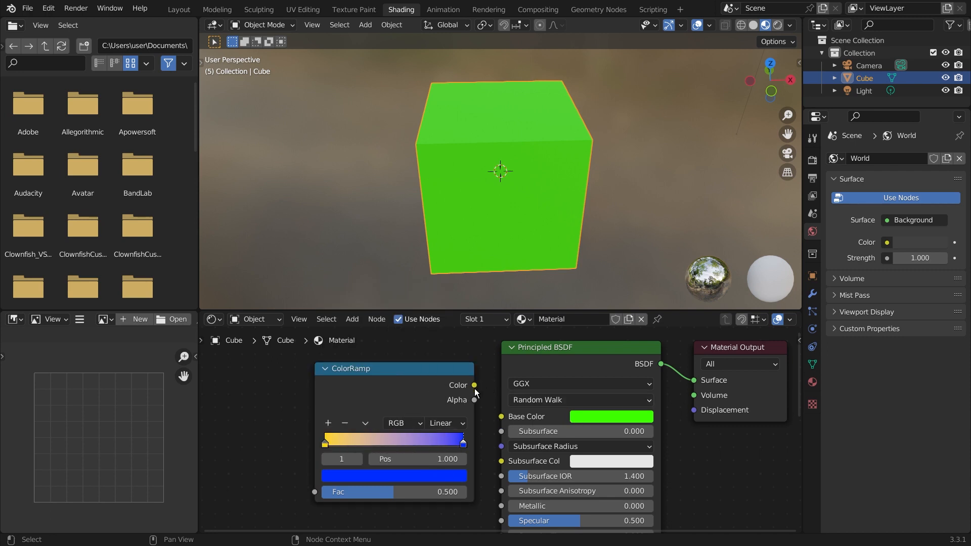
drag(475, 386, 513, 419)
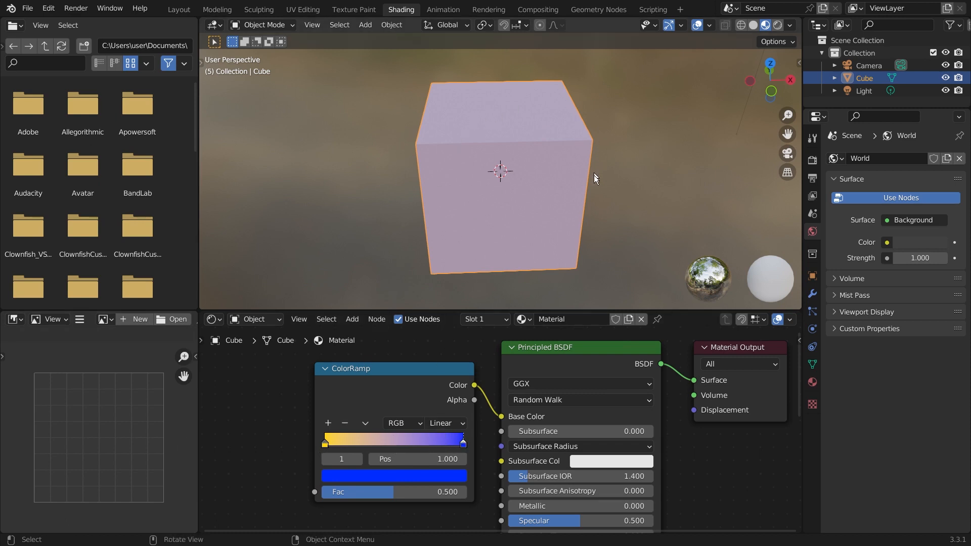
middle_drag(512, 252, 472, 115)
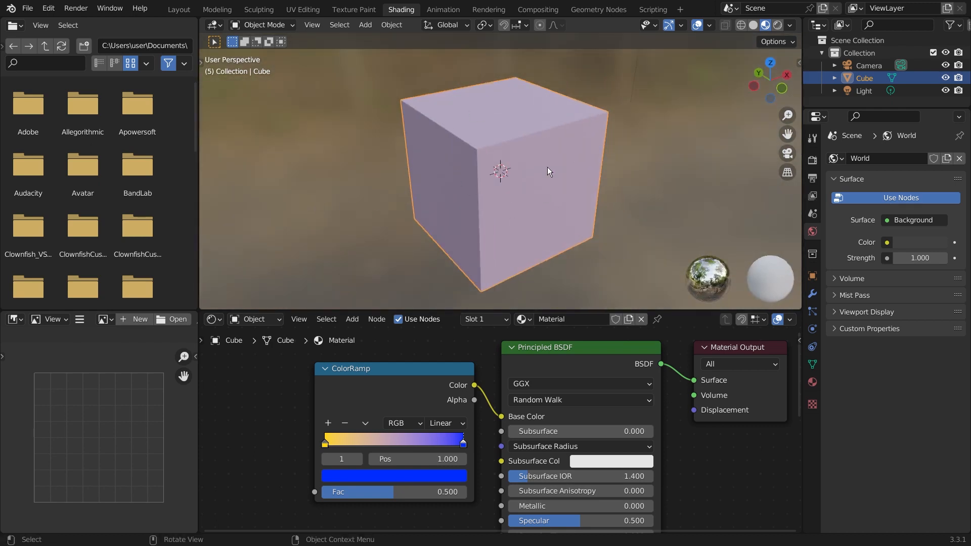
Add a Texture Coordinate node and place it before the ColorRamp node, leaving a gap between them.
scroll(515, 435, down, 2)
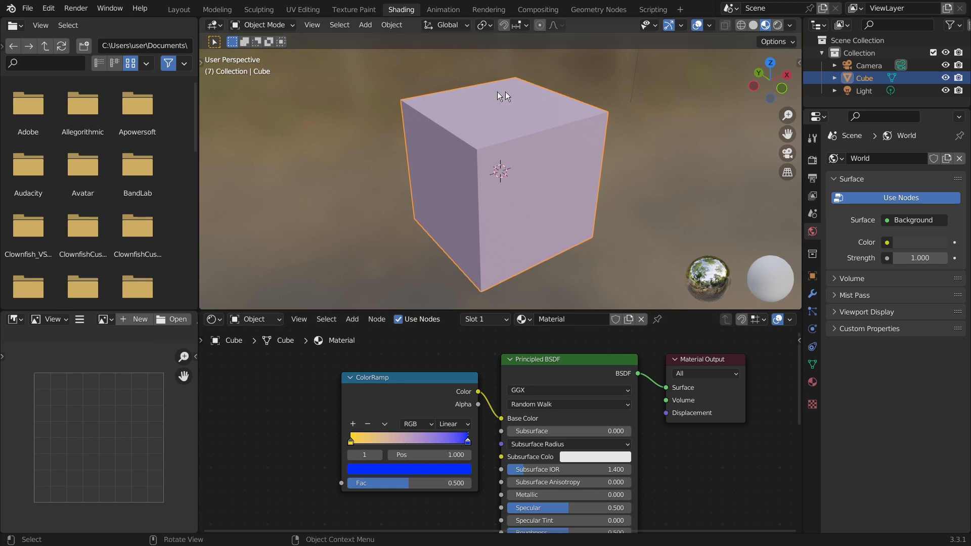
shift+middle_drag(378, 369, 528, 367)
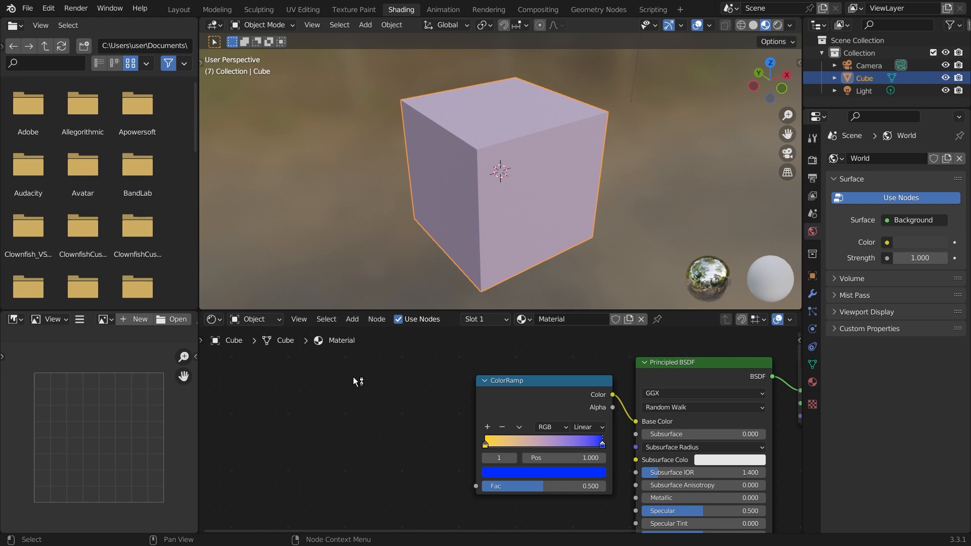
key(shift+a)
click(353, 378)
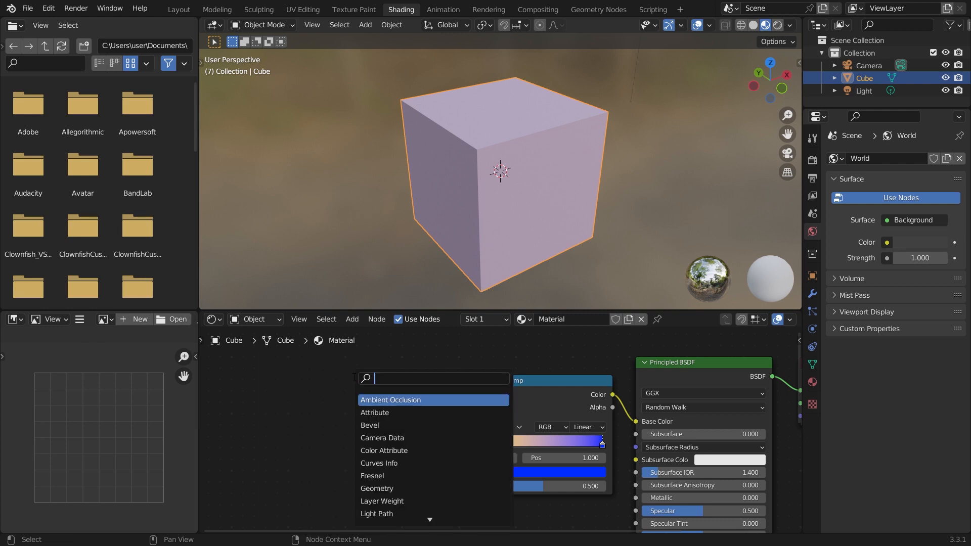
text(texture co)
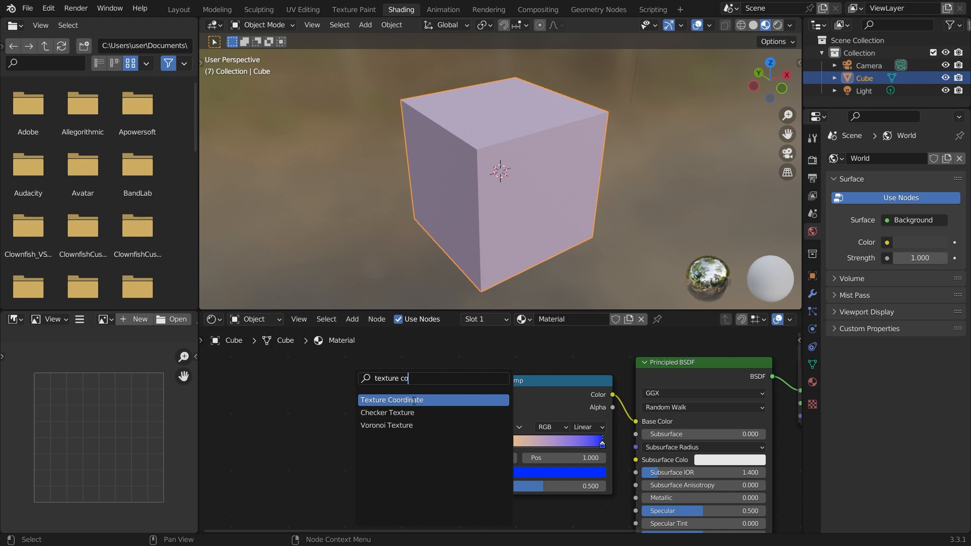
click(423, 401)
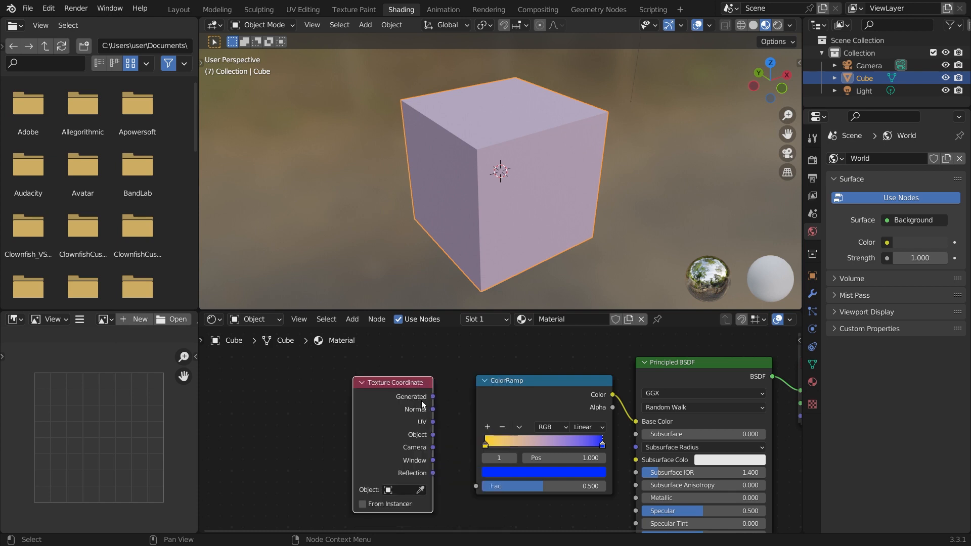
click(367, 378)
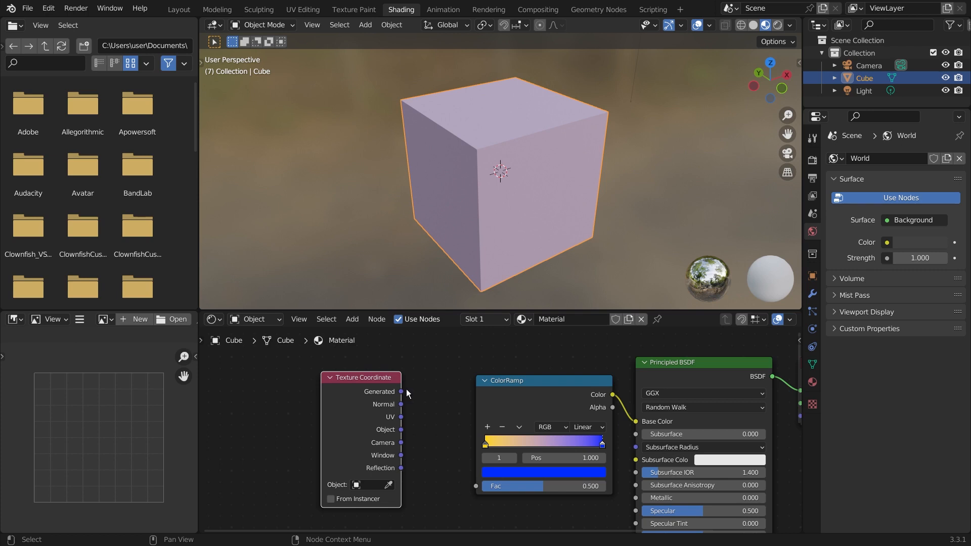
Link the Texture Coordinate's Generated output to the ColorRamp's Fac input and inspect the gradient on the cube's sides.
drag(401, 392, 456, 470)
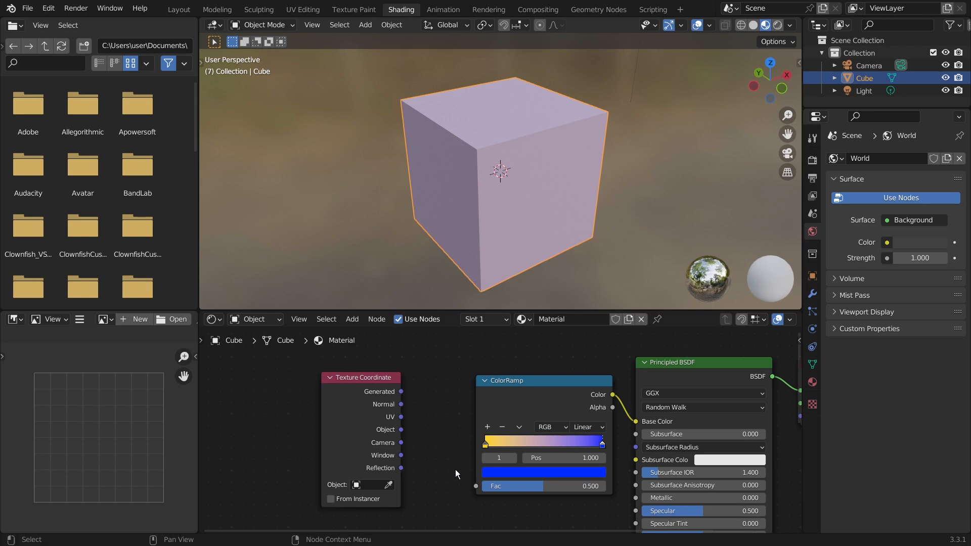
drag(401, 391, 478, 486)
middle_drag(350, 123, 381, 95)
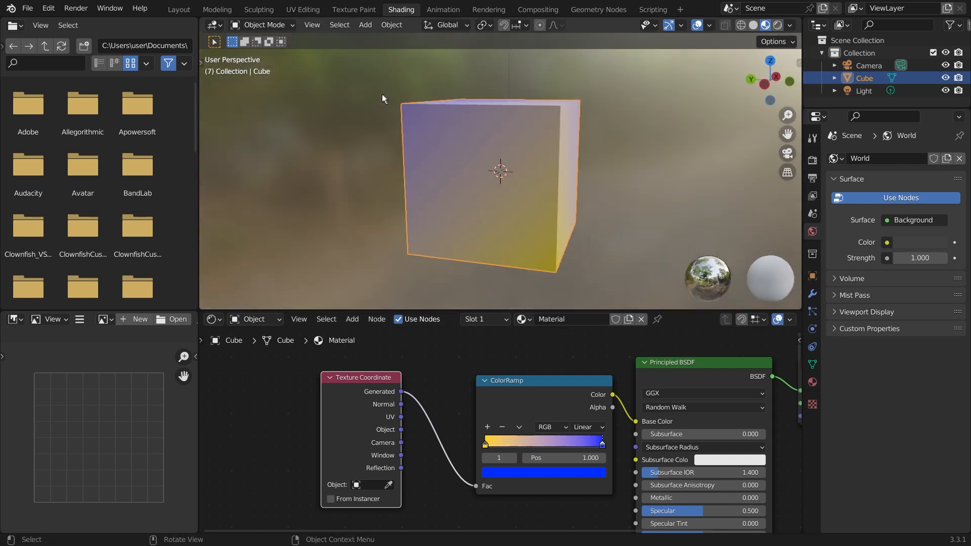
Examine the gradient on the cube's different sides alongside the Texture Coordinate, ColorRamp and Principled BSDF node chain.
middle_drag(515, 172, 580, 187)
scroll(576, 188, up, 3)
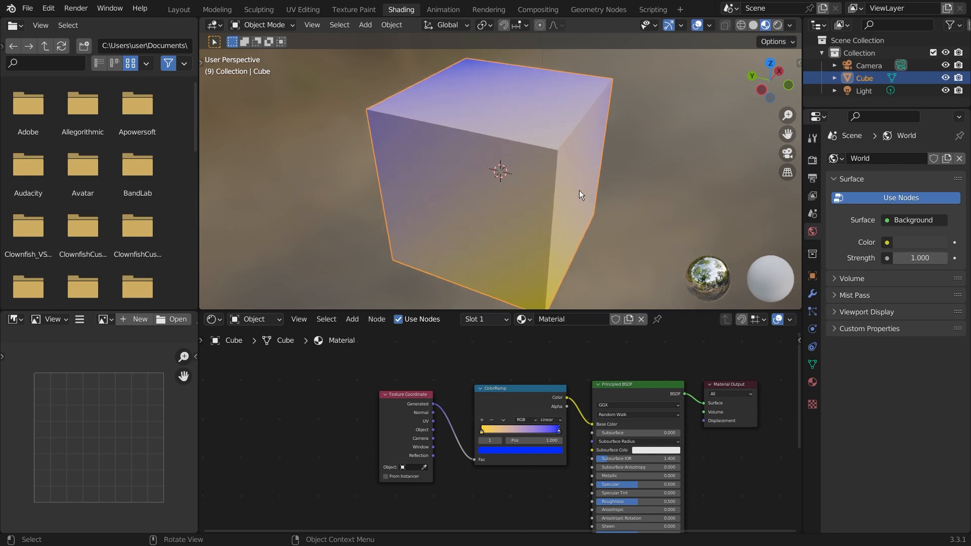
scroll(447, 185, down, 3)
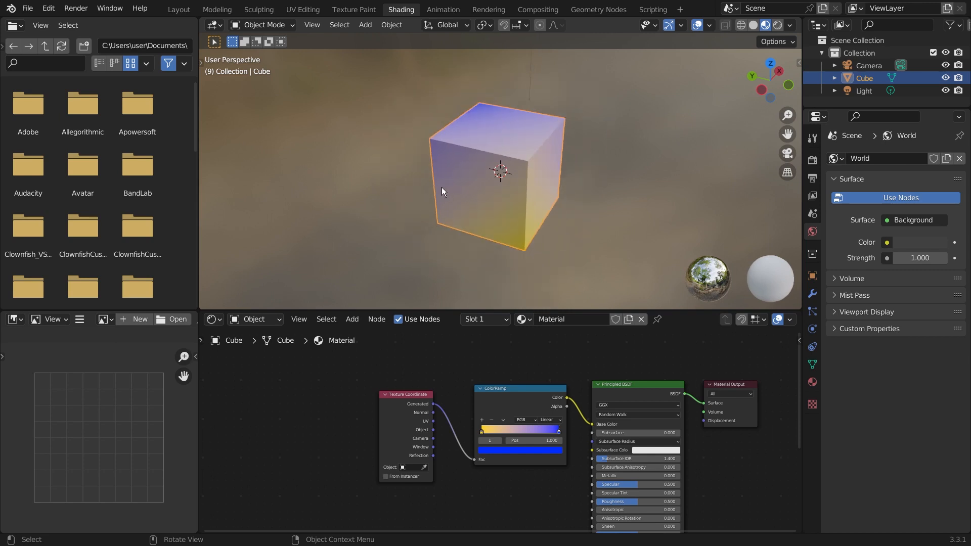
middle_drag(441, 188, 539, 185)
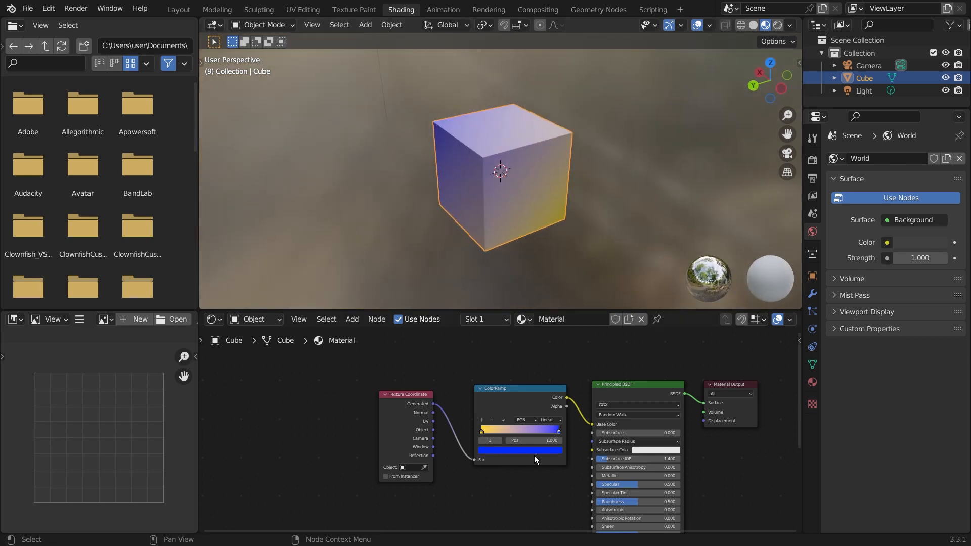
scroll(536, 438, up, 2)
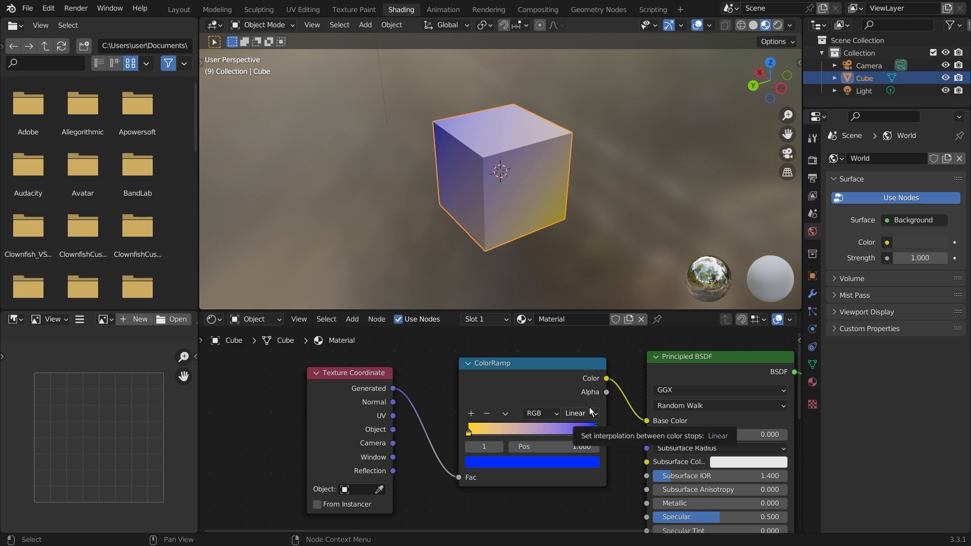
scroll(512, 180, down, 3)
scroll(511, 190, up, 3)
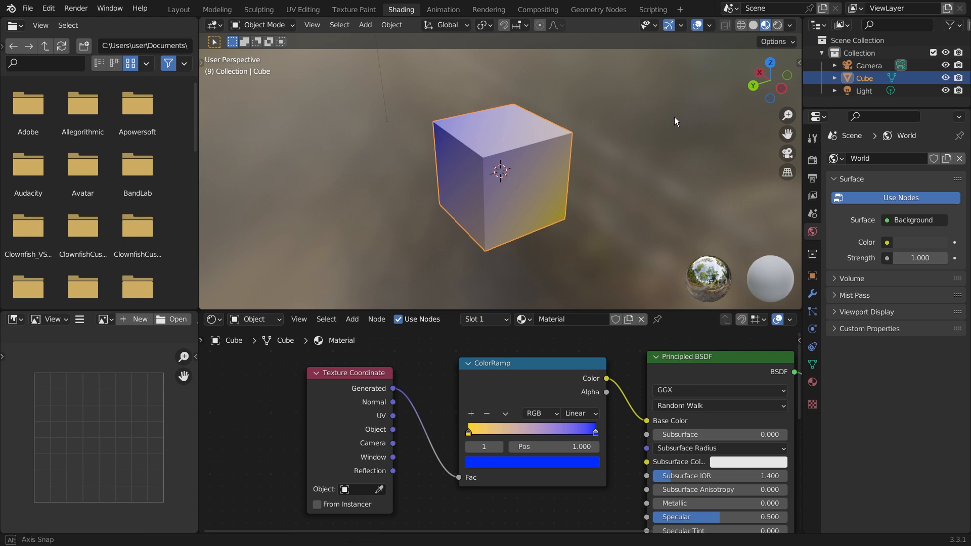
middle_drag(675, 117, 597, 140)
scroll(602, 150, up, 3)
scroll(605, 153, down, 3)
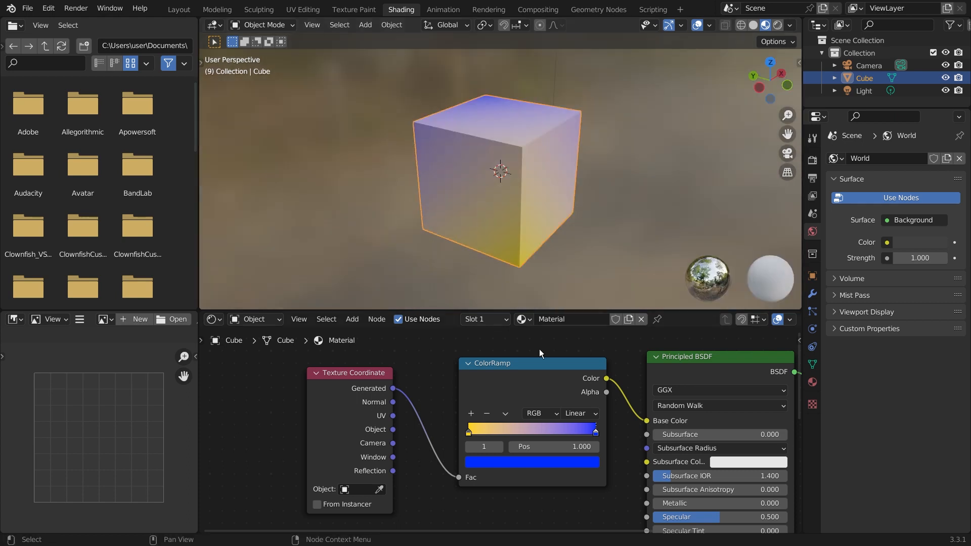
scroll(524, 373, down, 1)
middle_drag(750, 347, 656, 366)
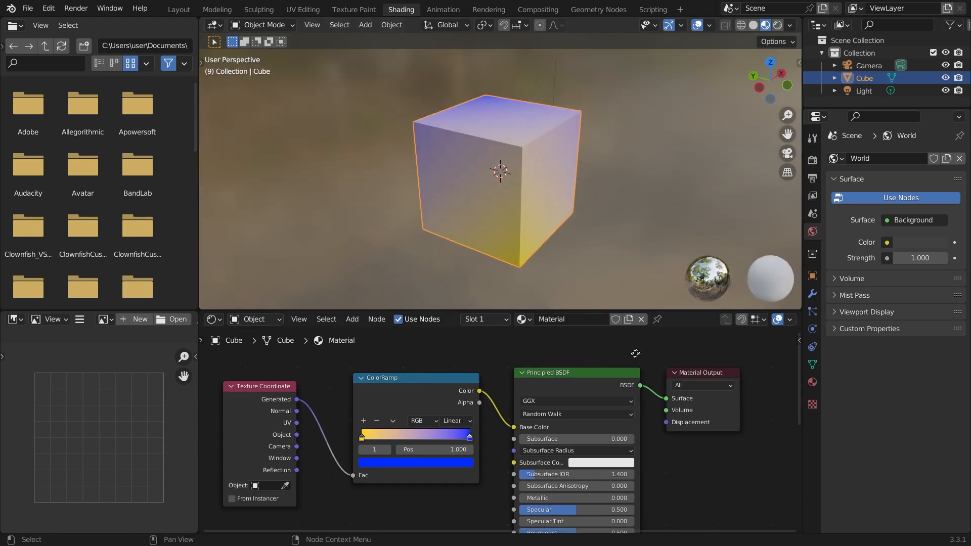
middle_drag(495, 135, 560, 197)
middle_drag(460, 184, 453, 208)
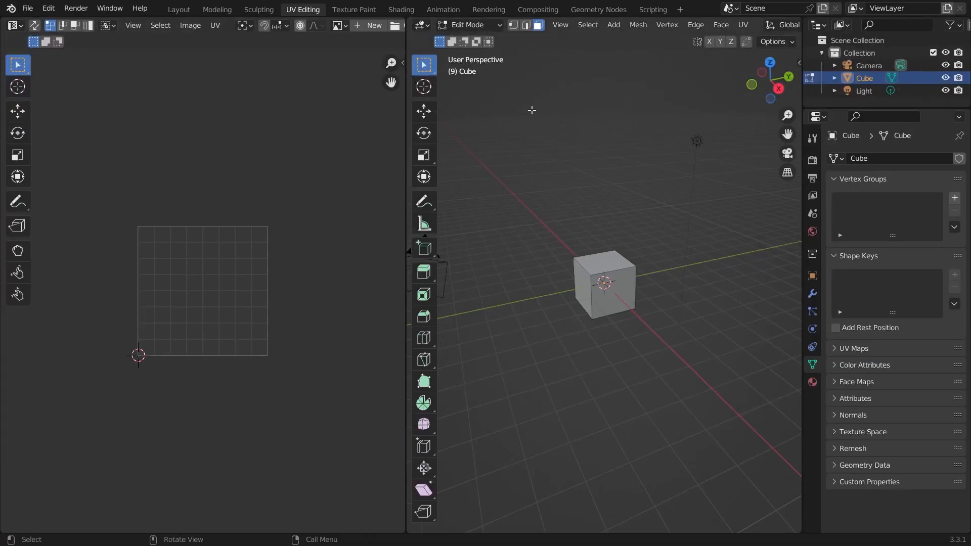
Set the UV Editing workspace's 3D viewport to Object Mode and widen it by narrowing the image editor.
scroll(494, 86, up, 5)
click(476, 25)
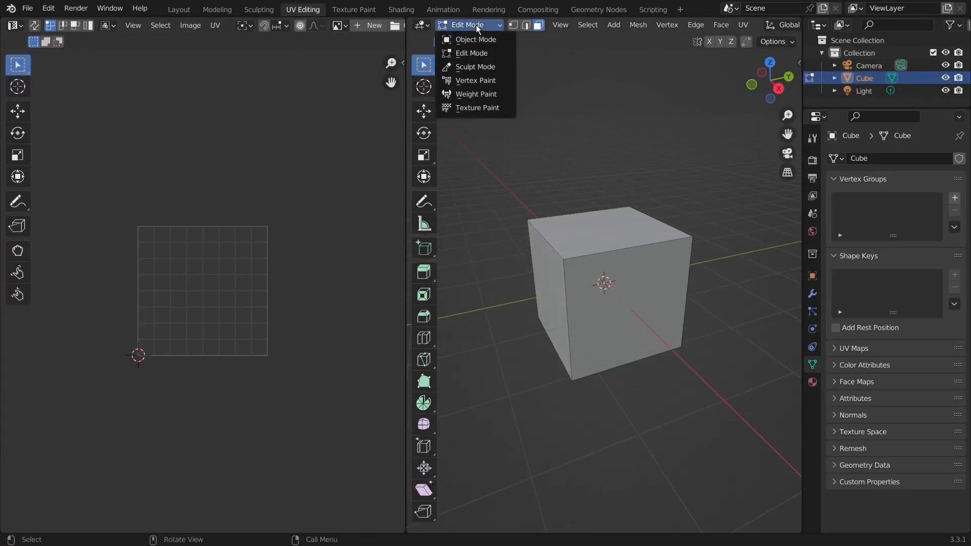
click(475, 36)
scroll(629, 271, up, 3)
scroll(633, 271, down, 3)
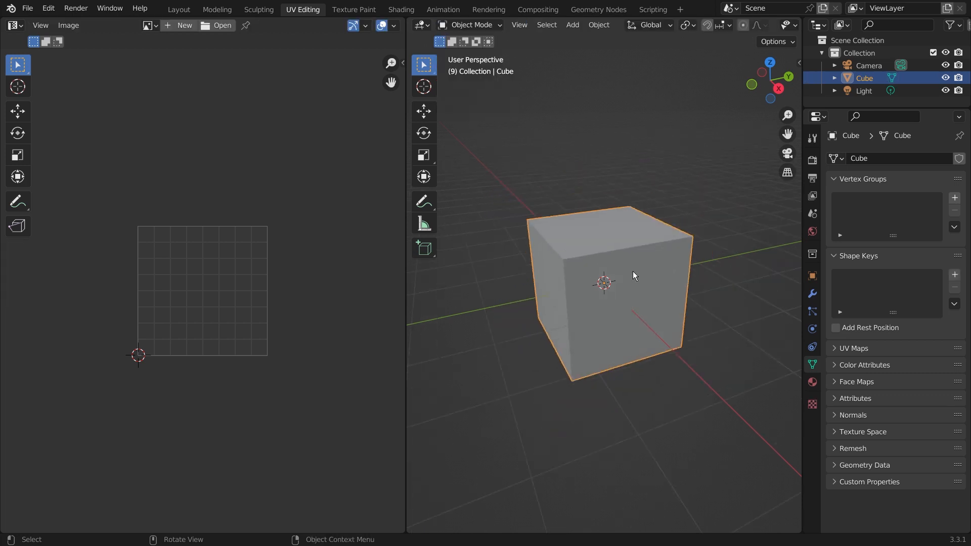
scroll(633, 271, up, 2)
drag(406, 240, 264, 244)
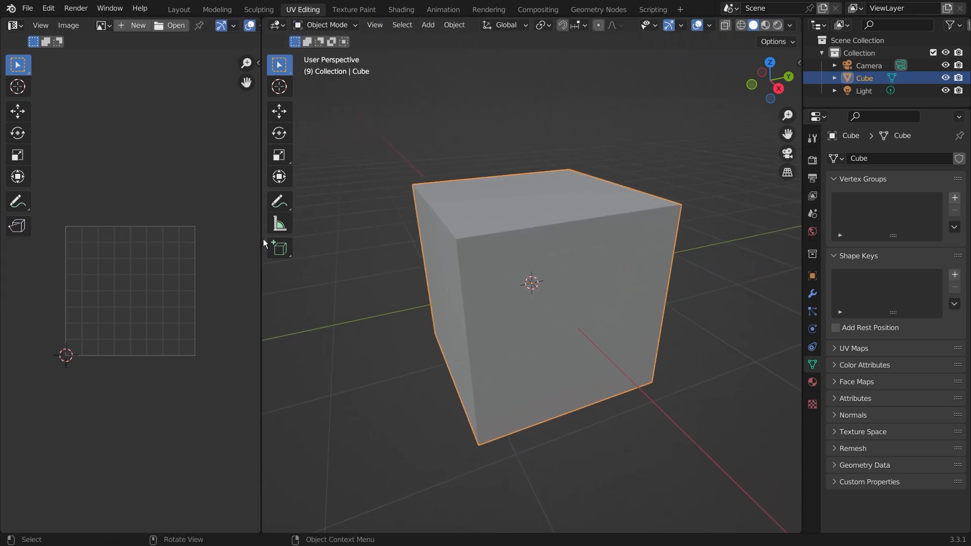
Show the cube in Material Preview shading, inspect it beside the empty UV grid, and widen the image editor slightly.
click(766, 25)
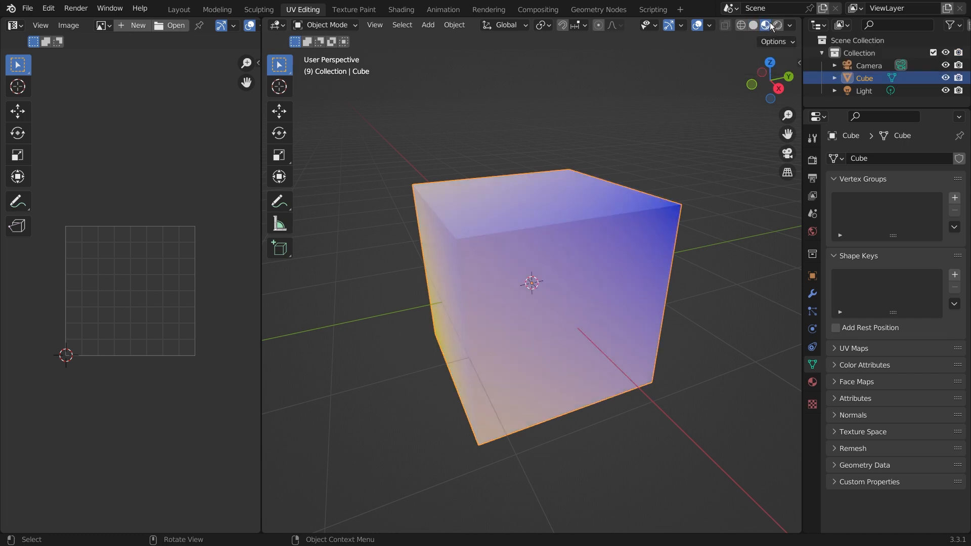
scroll(602, 244, up, 3)
scroll(602, 242, down, 3)
mouse_move(608, 238)
middle_down()
mouse_move(568, 187)
mouse_move(486, 220)
mouse_move(527, 271)
mouse_move(621, 234)
middle_up()
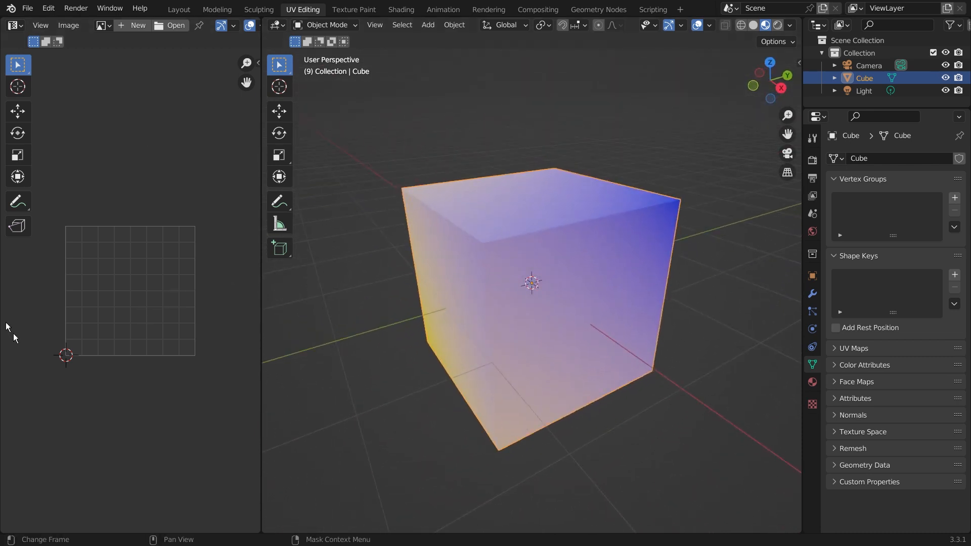
scroll(67, 304, up, 2)
scroll(67, 306, down, 1)
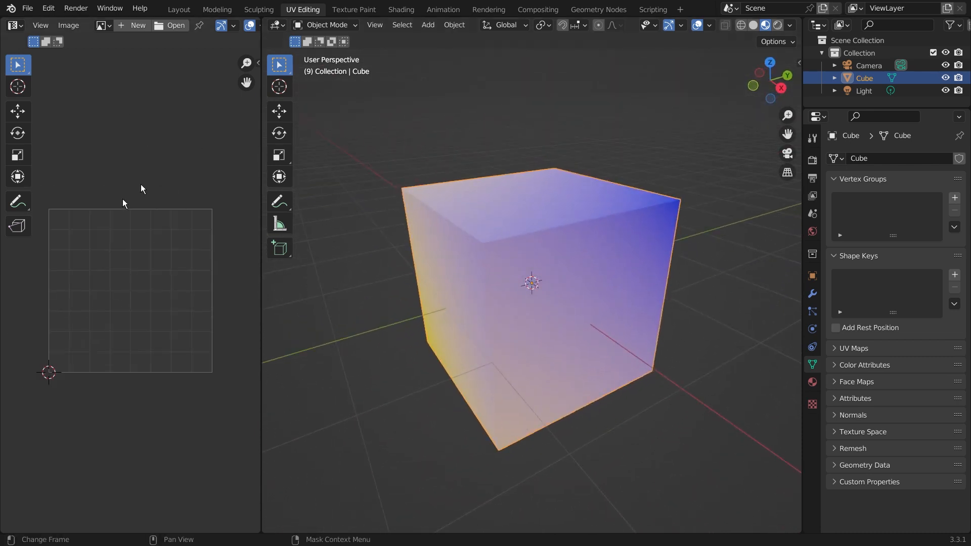
middle_drag(404, 248, 445, 257)
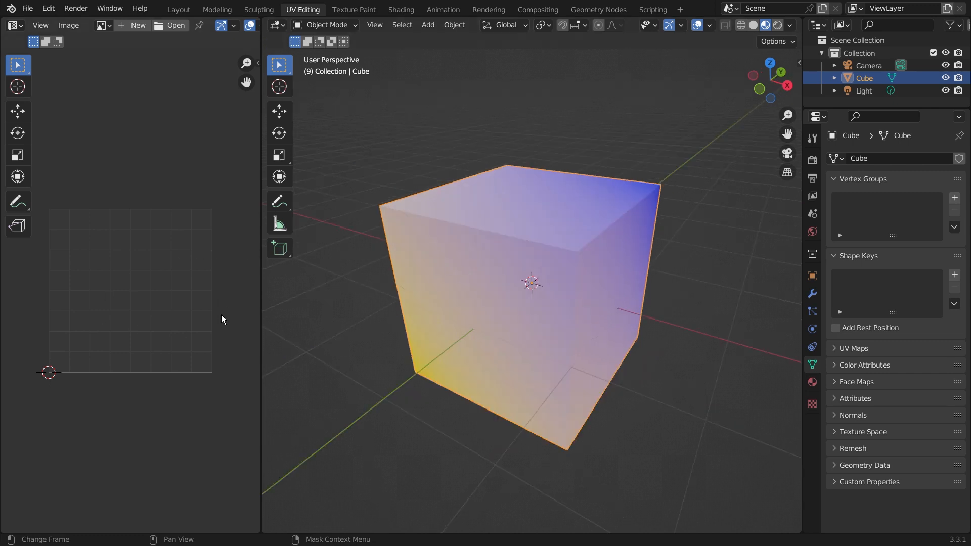
drag(262, 311, 320, 309)
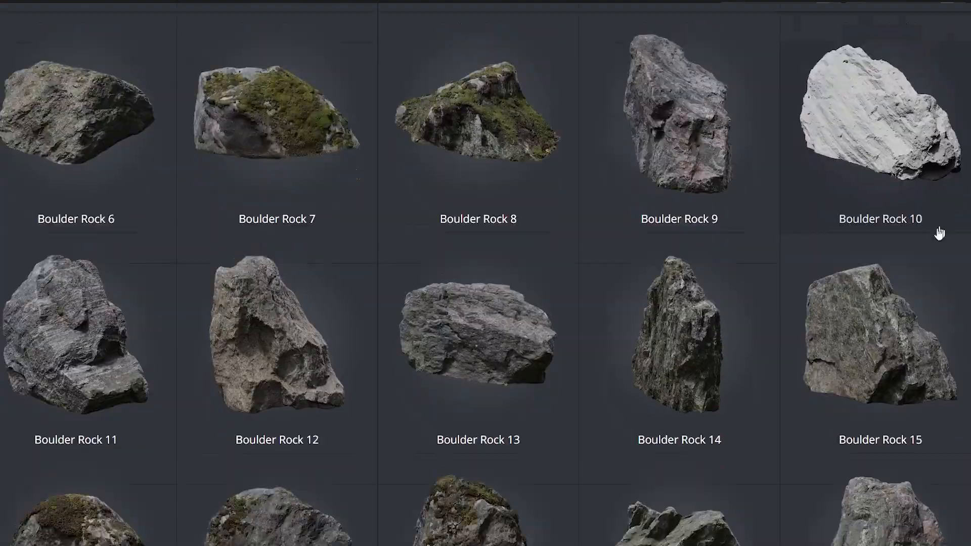
Browse the online 3D model library through its boulder rocks, doors, outdoor pots and food models.
scroll(524, 217, down, 10)
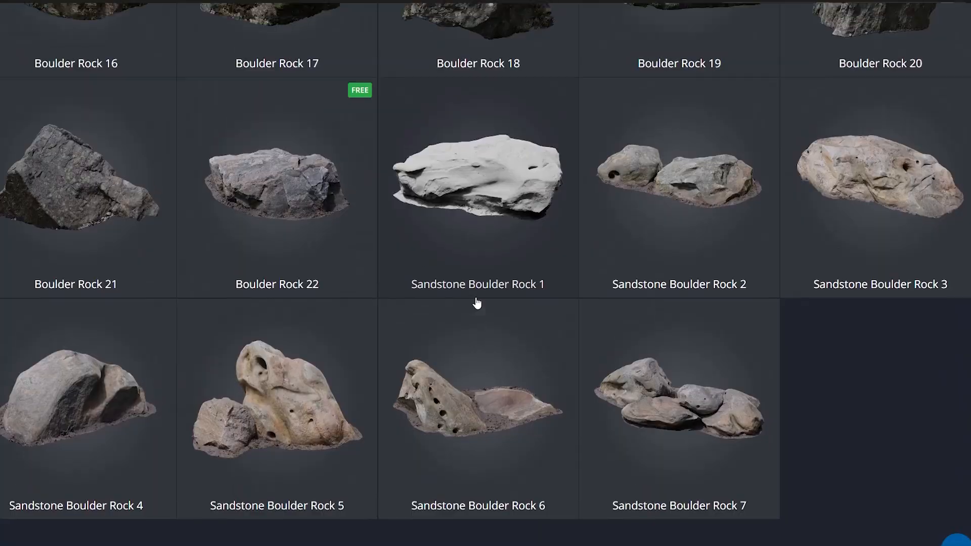
scroll(477, 302, down, 20)
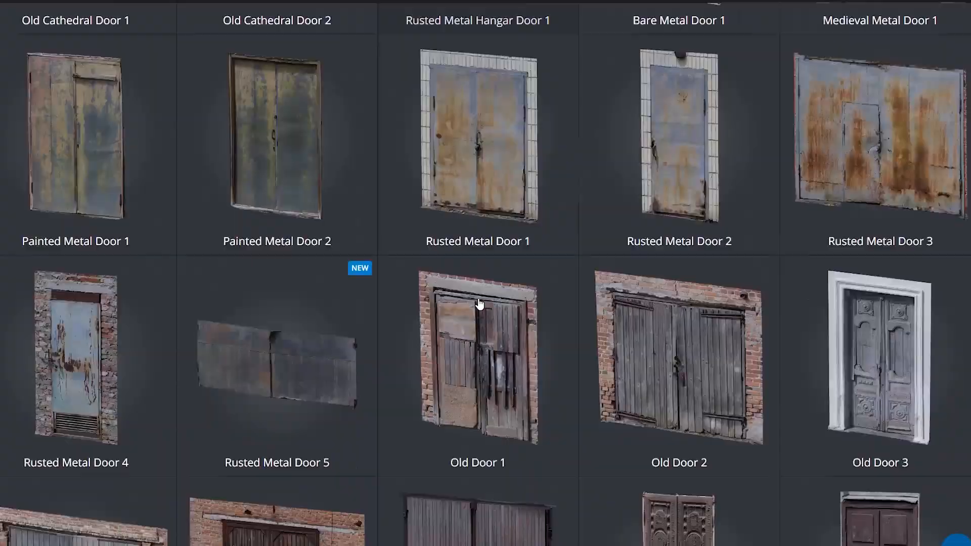
scroll(481, 304, down, 20)
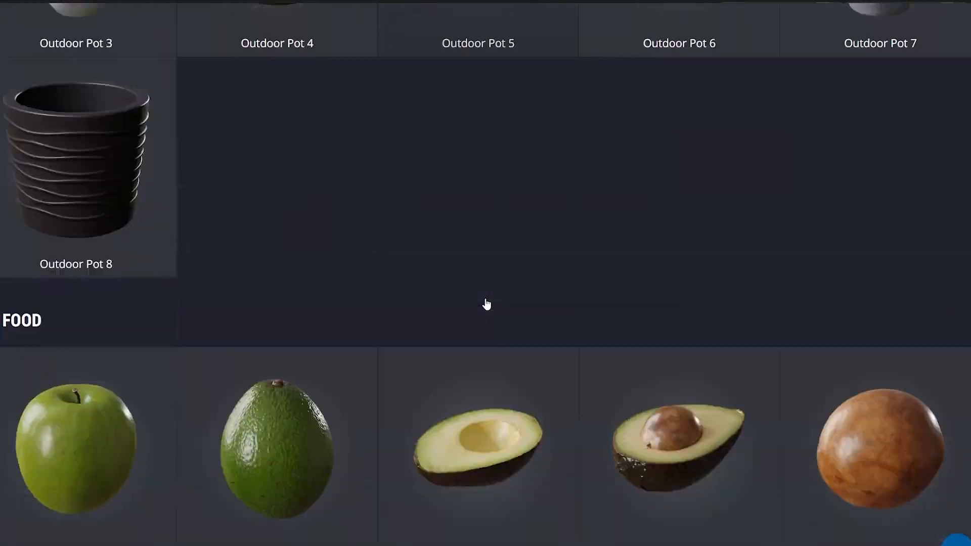
scroll(488, 304, down, 10)
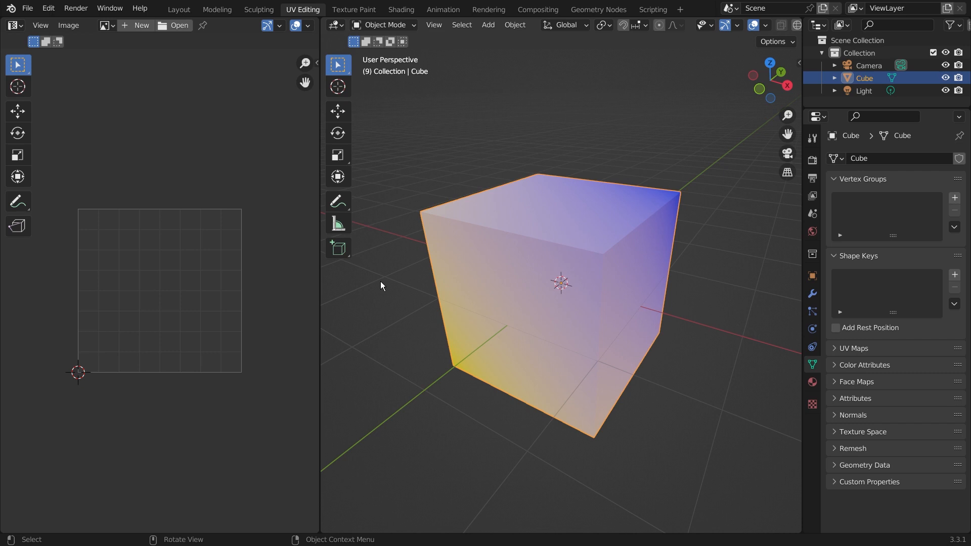
Delete the ColorRamp and Texture Coordinate nodes from the cube's material in the Shading workspace.
click(381, 285)
click(401, 10)
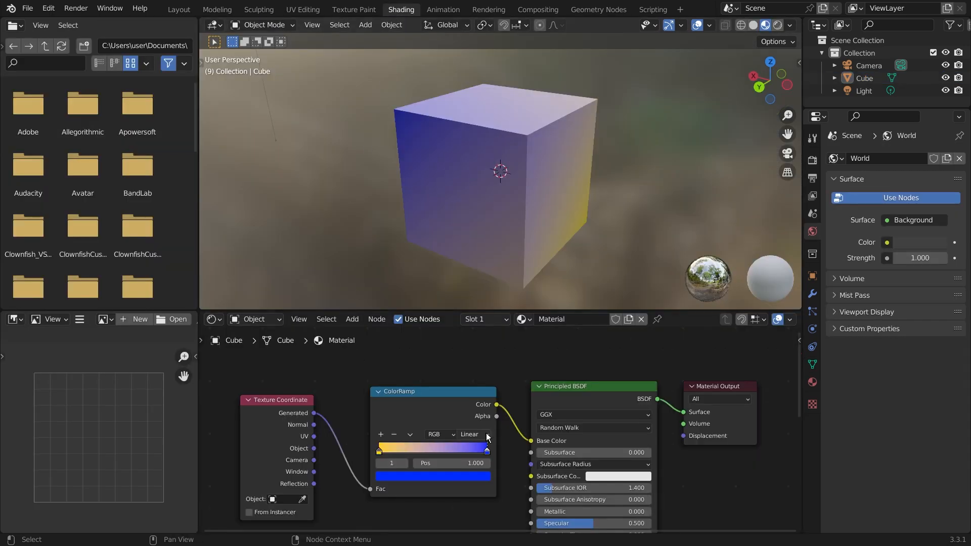
click(430, 396)
key(x)
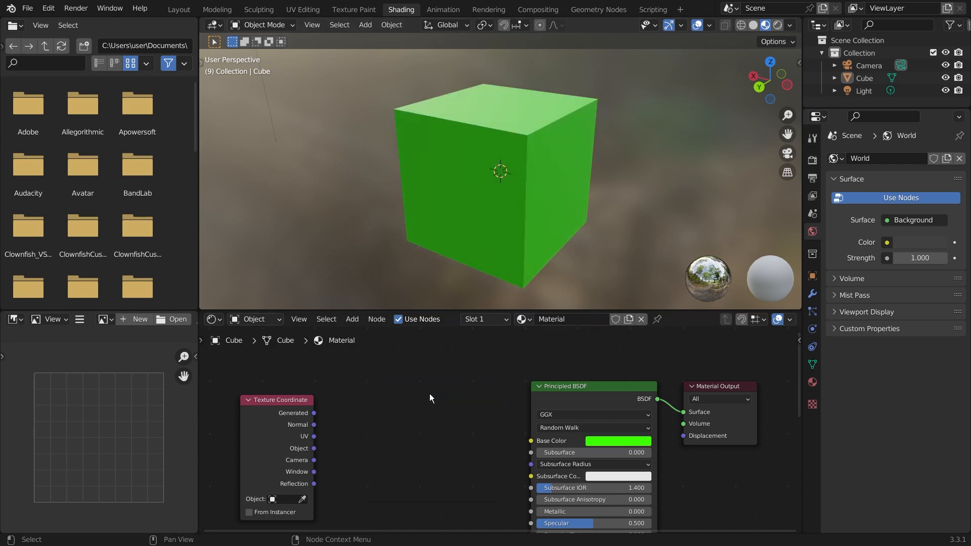
click(296, 401)
key(x)
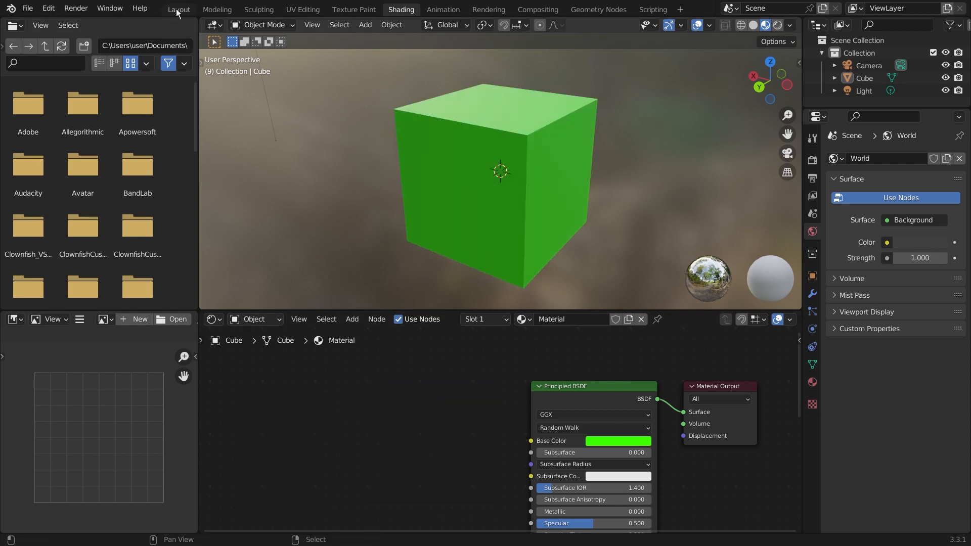
Return to the Layout workspace and examine the cube from several sides alongside its material settings.
click(178, 10)
middle_drag(431, 264, 442, 323)
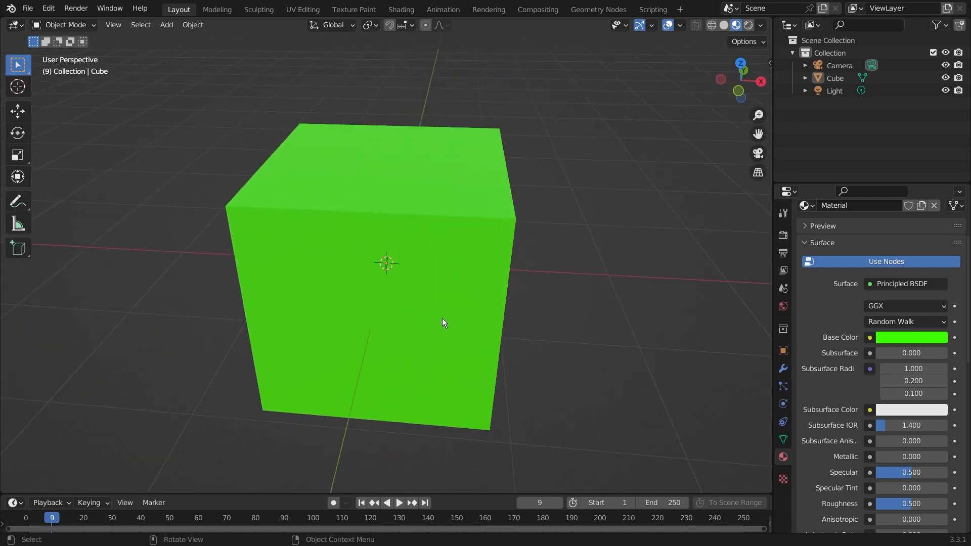
middle_drag(491, 296, 501, 299)
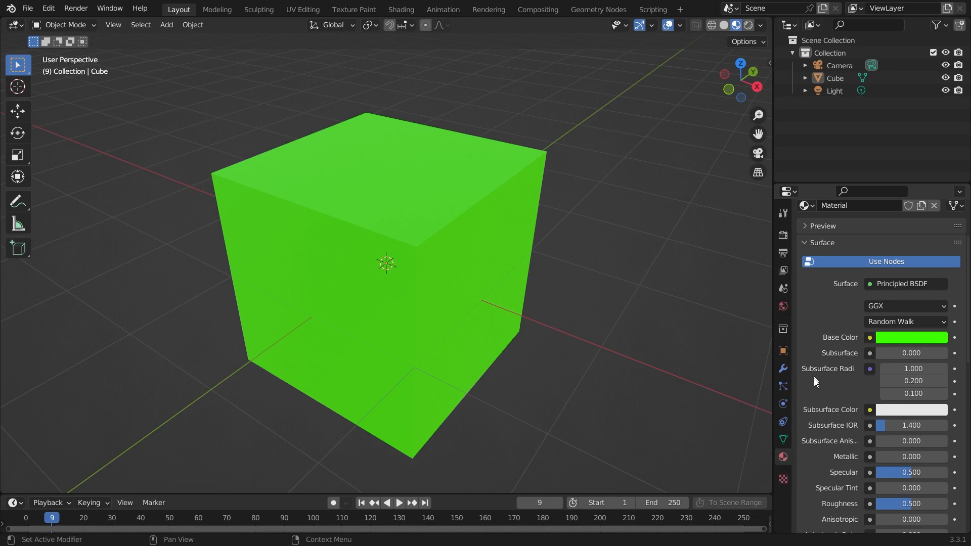
scroll(338, 301, up, 1)
scroll(338, 301, down, 3)
middle_drag(426, 306, 460, 310)
scroll(435, 320, up, 2)
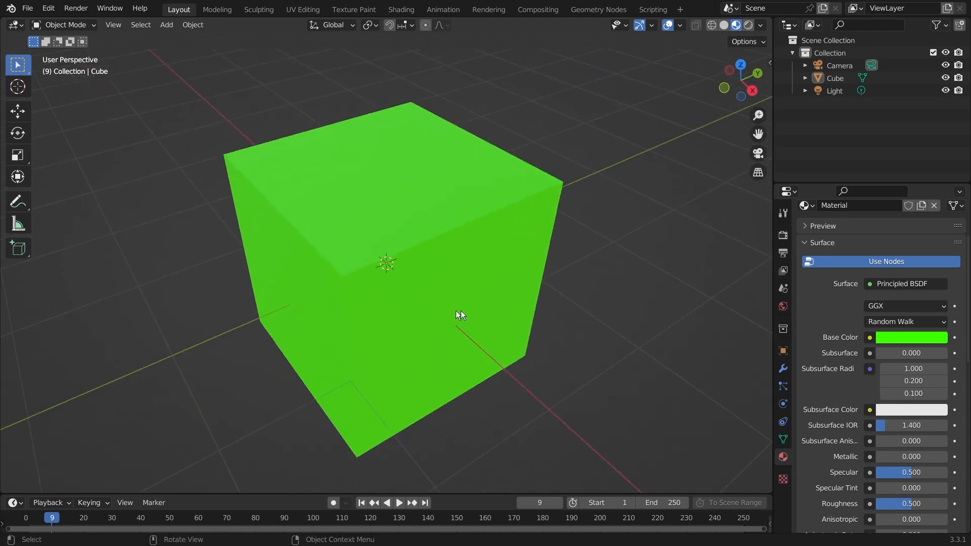
Assign an Image Texture to the material's Base Color and look over the cube.
click(870, 338)
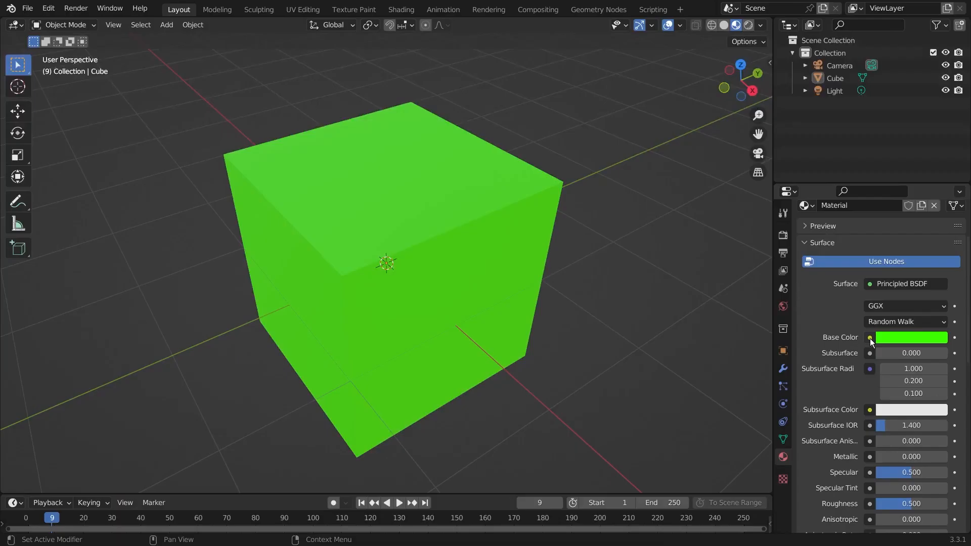
click(869, 338)
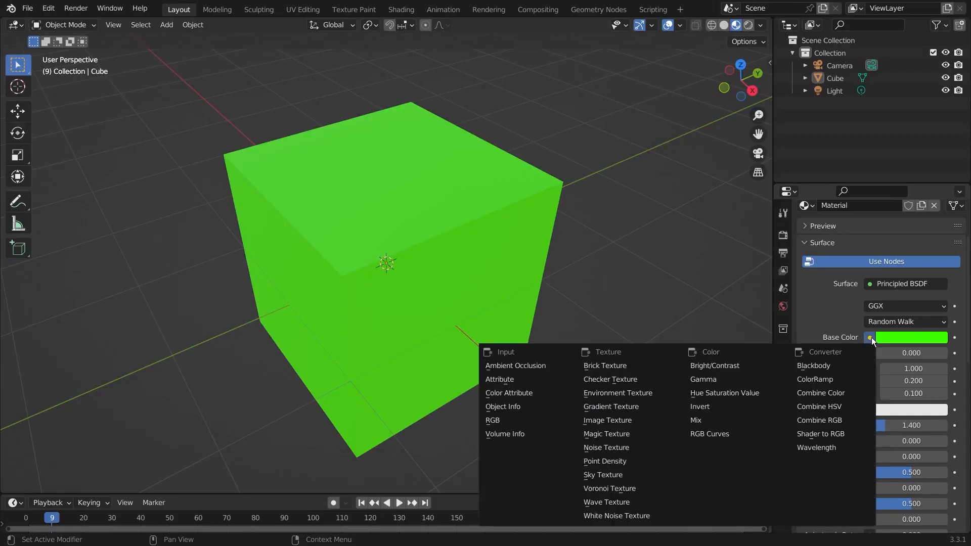
click(642, 423)
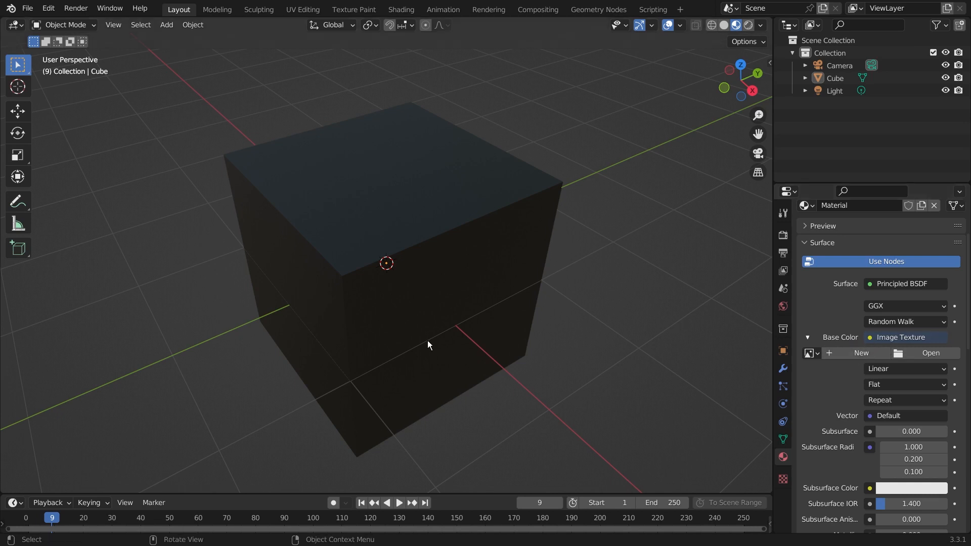
middle_drag(427, 341, 448, 294)
scroll(330, 293, down, 2)
middle_drag(330, 294, 413, 294)
Switch to File Explorer, select the color_plate image and copy the path of its folder.
key(alt+Tab)
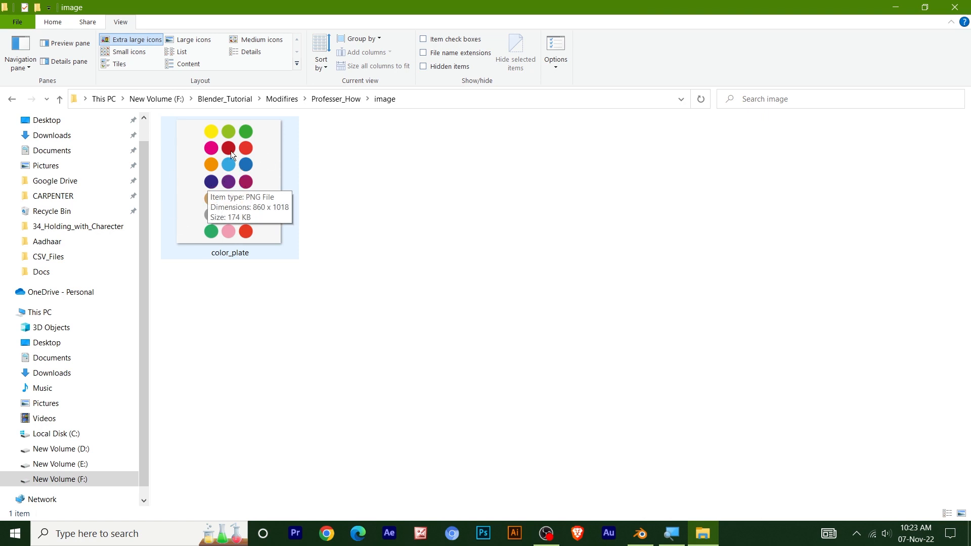
click(232, 173)
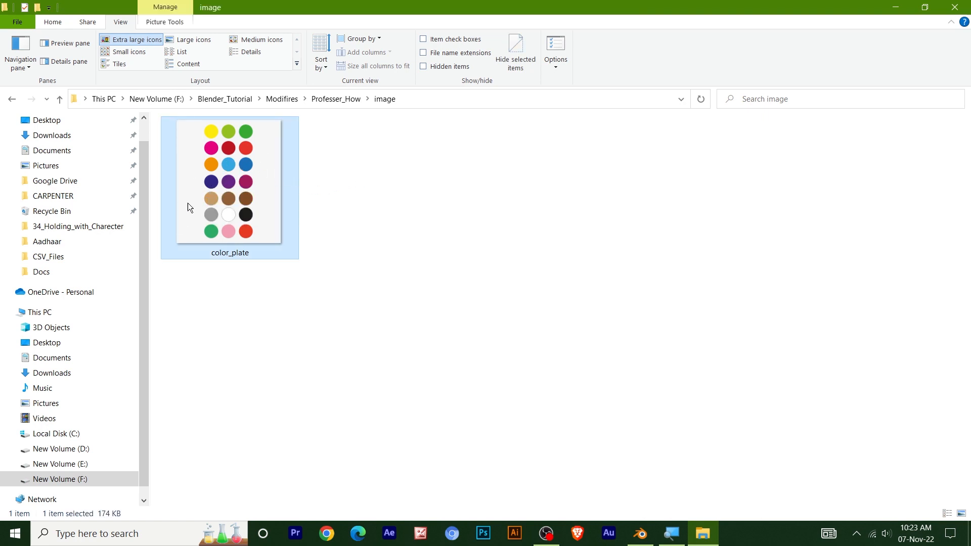
click(411, 100)
key(ctrl+c)
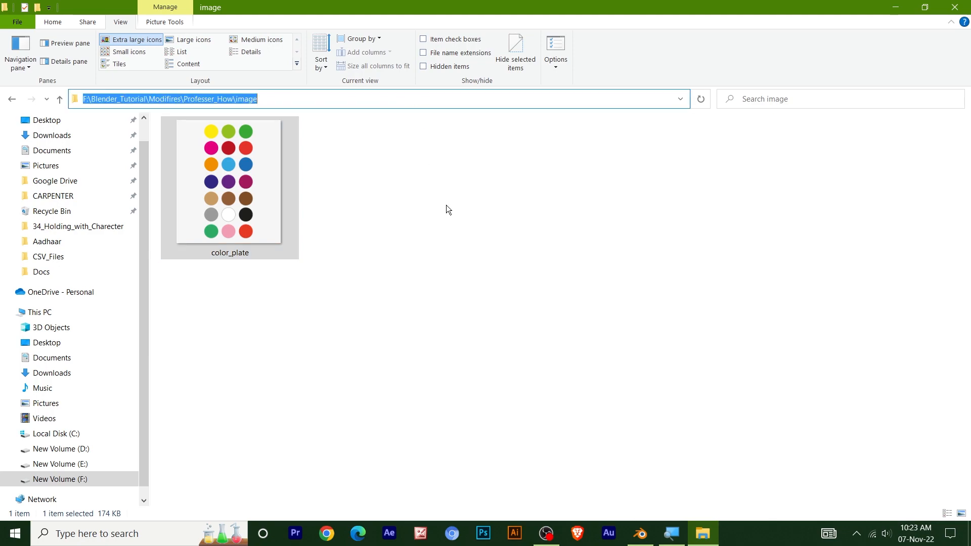
Back in Blender, load color_plate.png from the copied folder path as the Base Color texture and inspect the cube's faces.
key(alt+Tab)
click(921, 357)
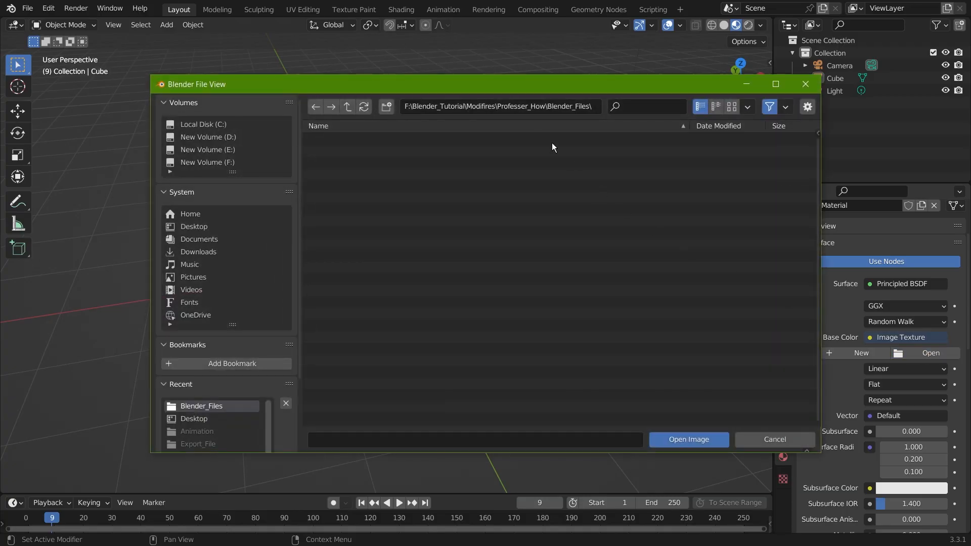
click(517, 107)
key(ctrl+v)
key(Return)
double_click(406, 139)
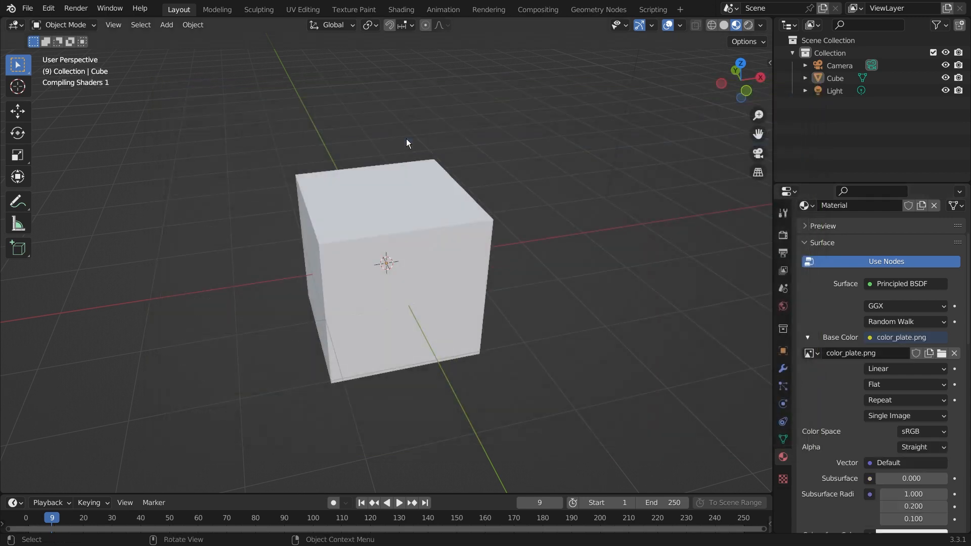
middle_drag(384, 271, 542, 251)
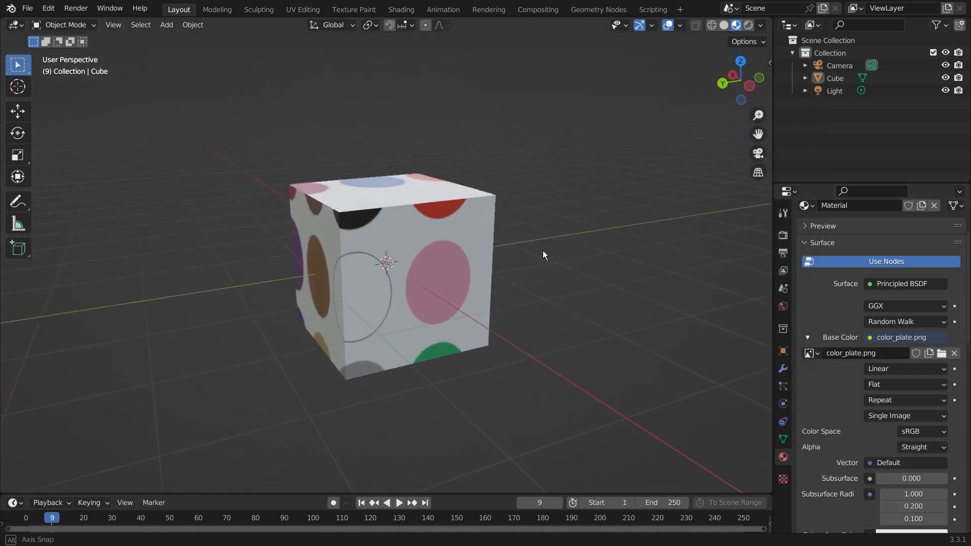
Open the UV Editing workspace and bring the whole color_plate.png image into view.
scroll(543, 250, up, 2)
middle_drag(322, 247, 447, 266)
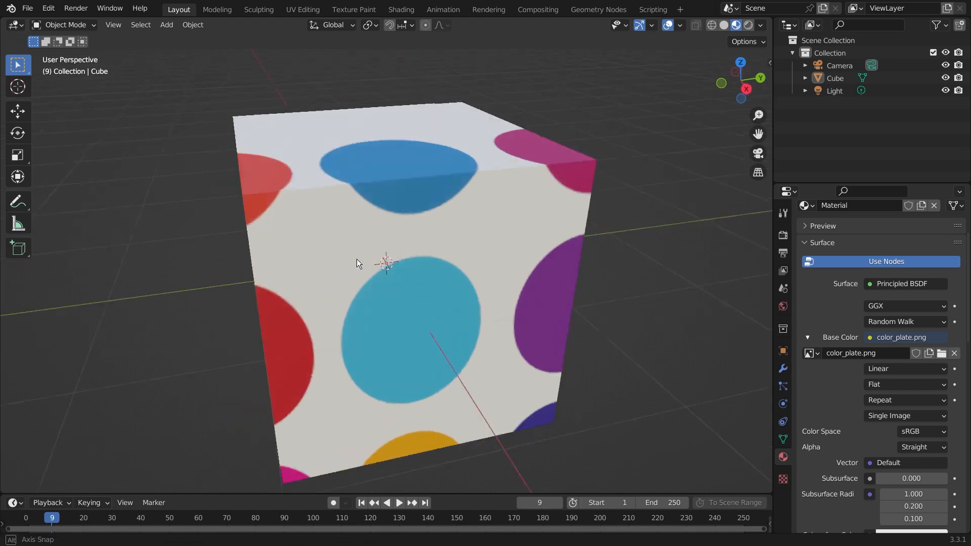
middle_drag(358, 262, 467, 215)
middle_drag(442, 257, 513, 237)
scroll(505, 238, down, 3)
middle_drag(446, 254, 277, 223)
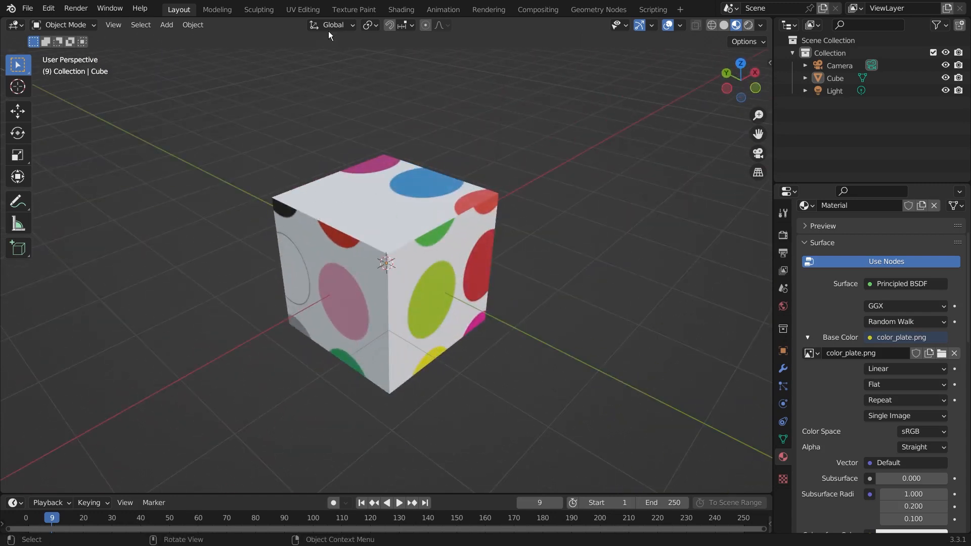
click(306, 10)
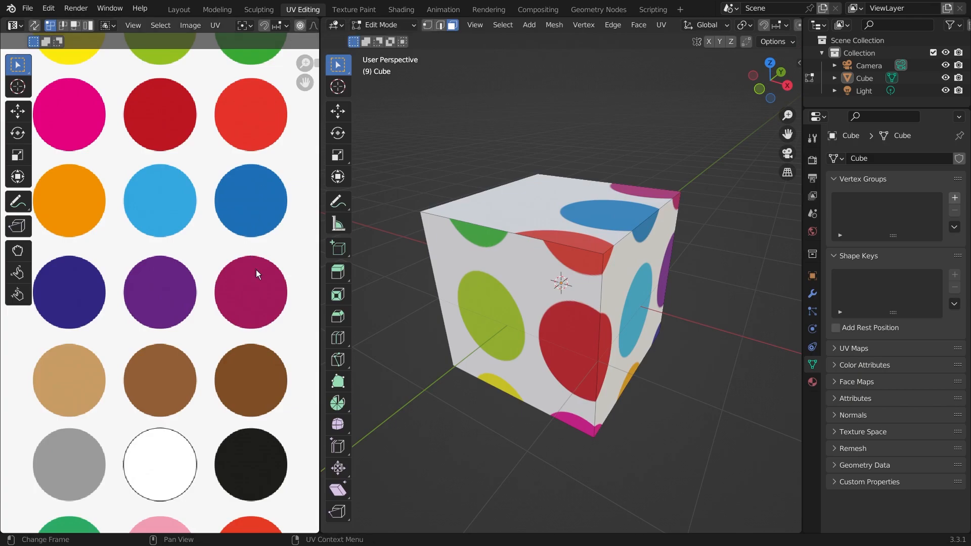
scroll(256, 269, down, 4)
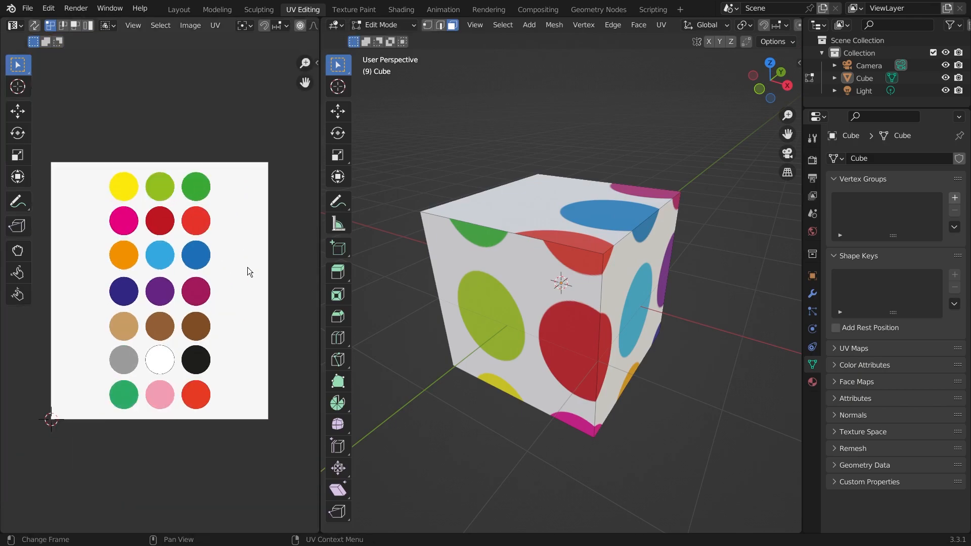
Switch the cube to Object Mode and compare the circles on its faces with the color plate image.
middle_drag(416, 219, 450, 289)
click(393, 25)
click(384, 37)
middle_drag(524, 204, 451, 155)
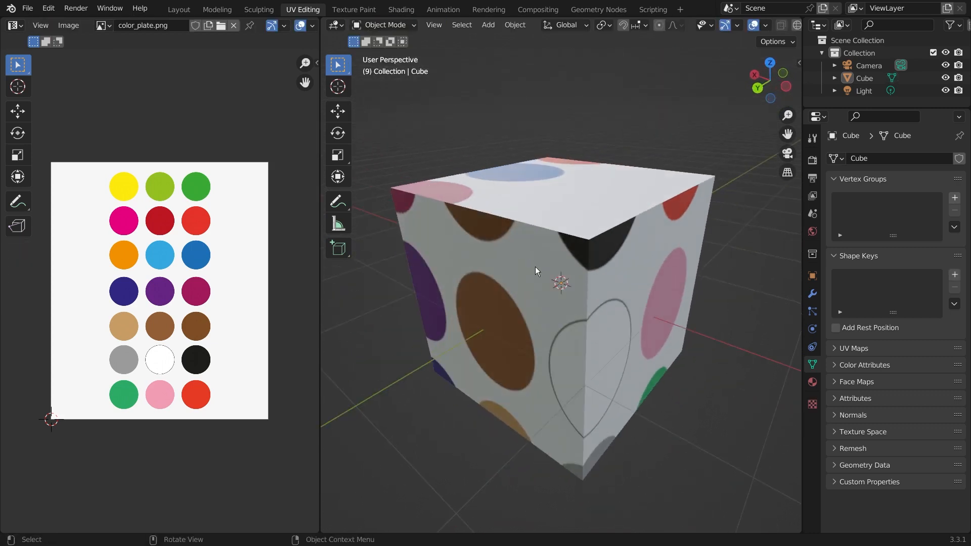
middle_drag(535, 266, 622, 325)
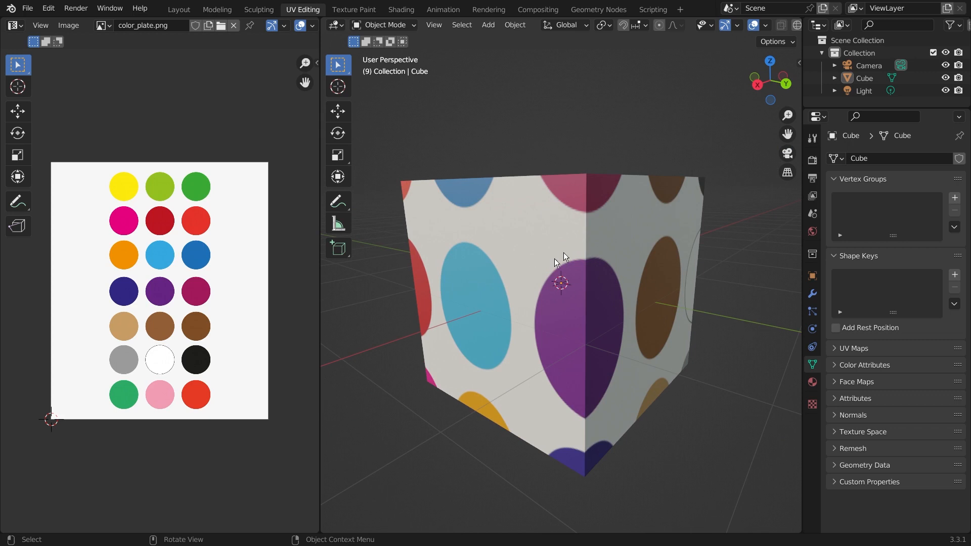
middle_drag(565, 257, 653, 289)
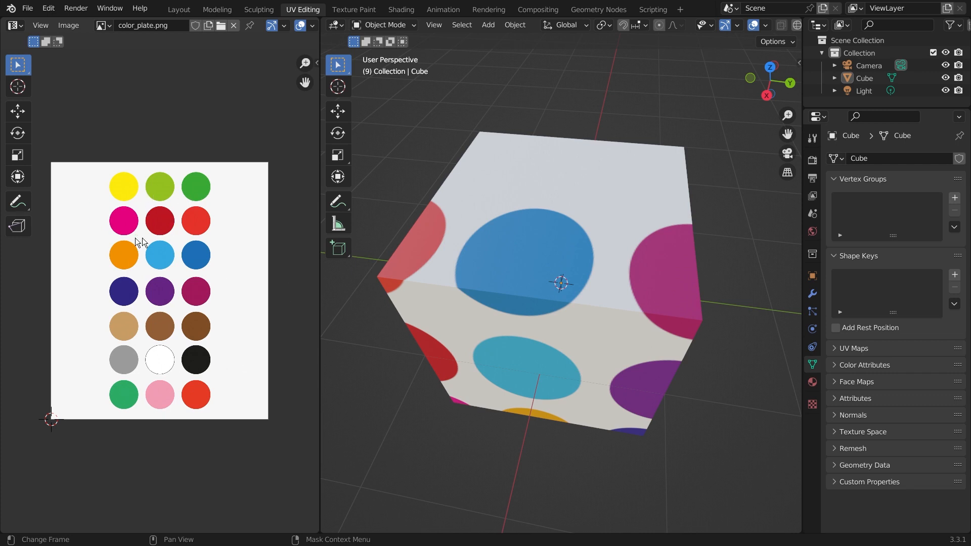
middle_drag(602, 242, 356, 271)
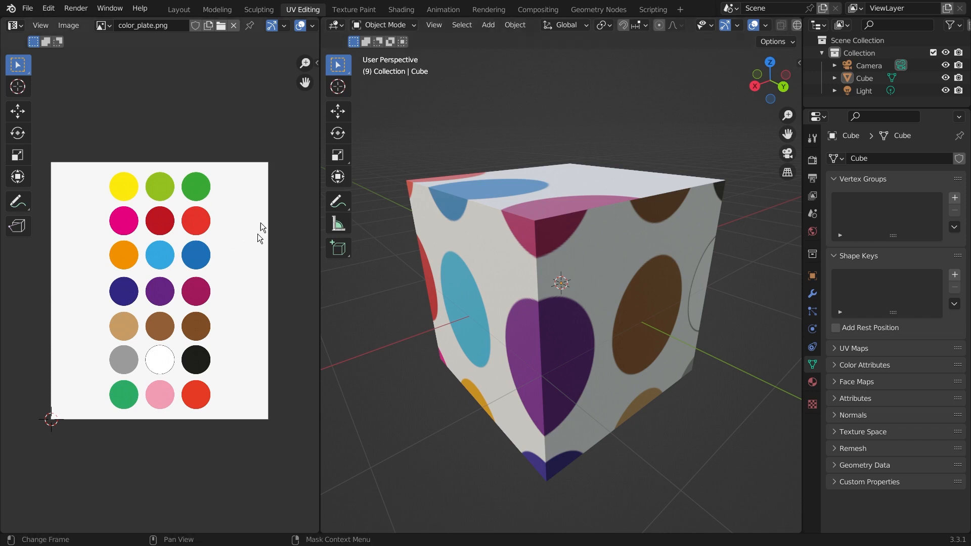
Select the cube, enter Edit Mode and select all its faces to display their UV layout over the color plate.
click(576, 321)
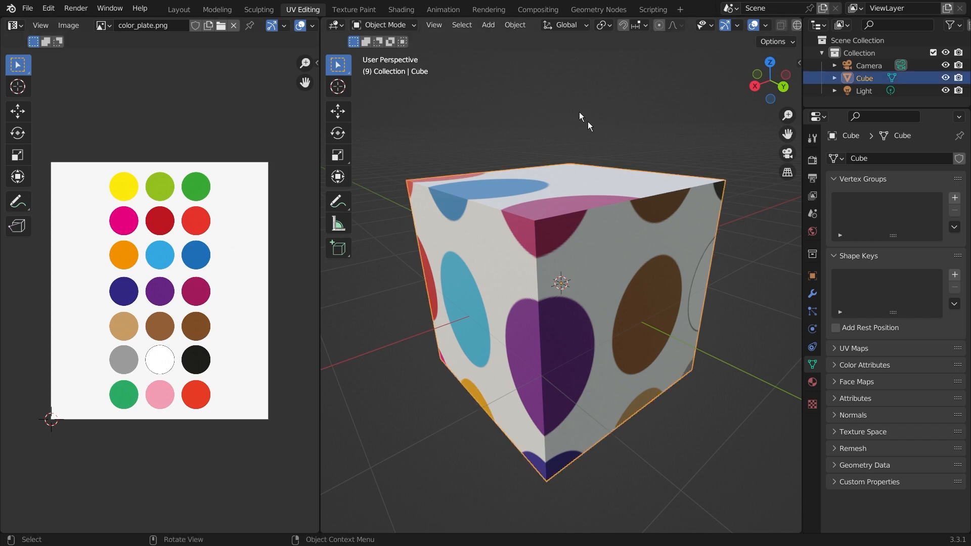
click(396, 27)
click(389, 53)
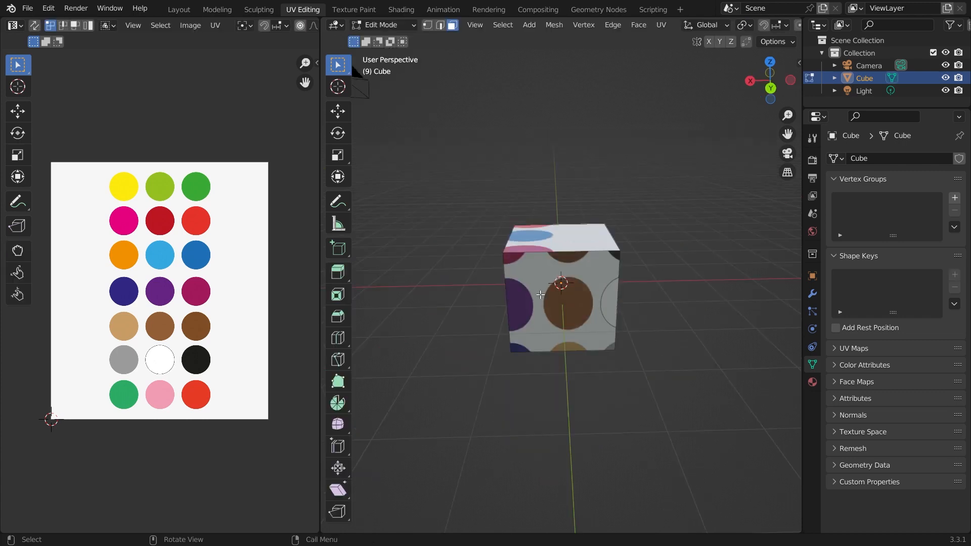
middle_drag(541, 295, 646, 297)
scroll(647, 301, up, 2)
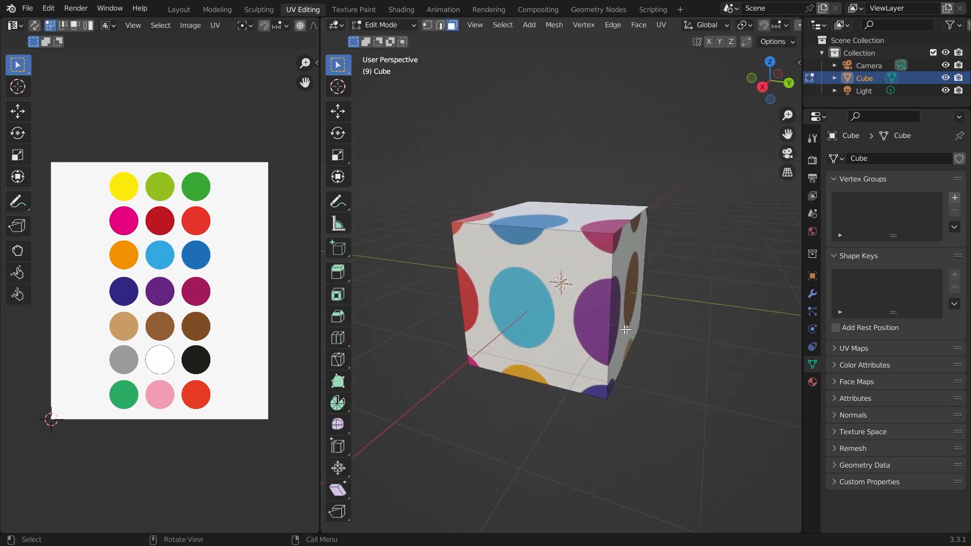
key(a)
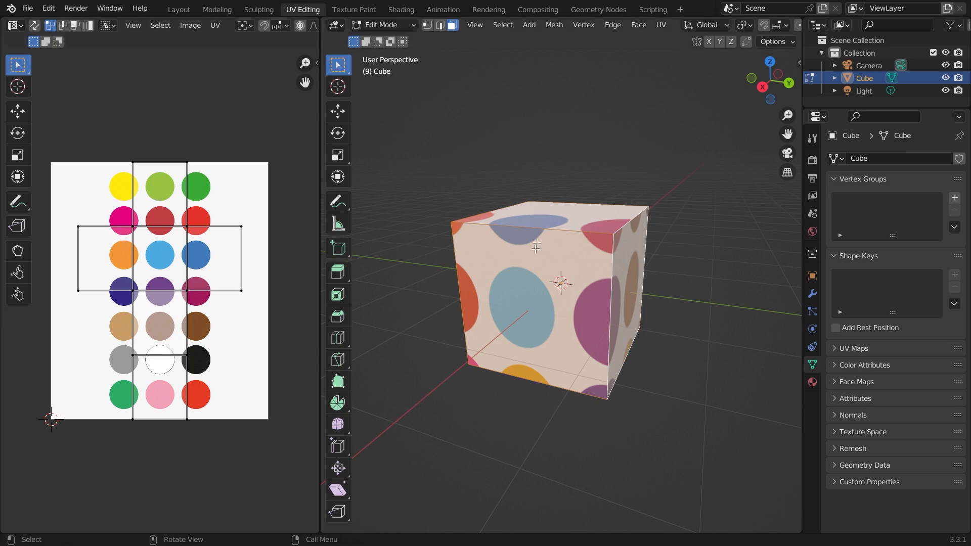
Select only the cube face with the brown circle, and select the upper corner vertices of its UV outline.
middle_drag(658, 288, 506, 198)
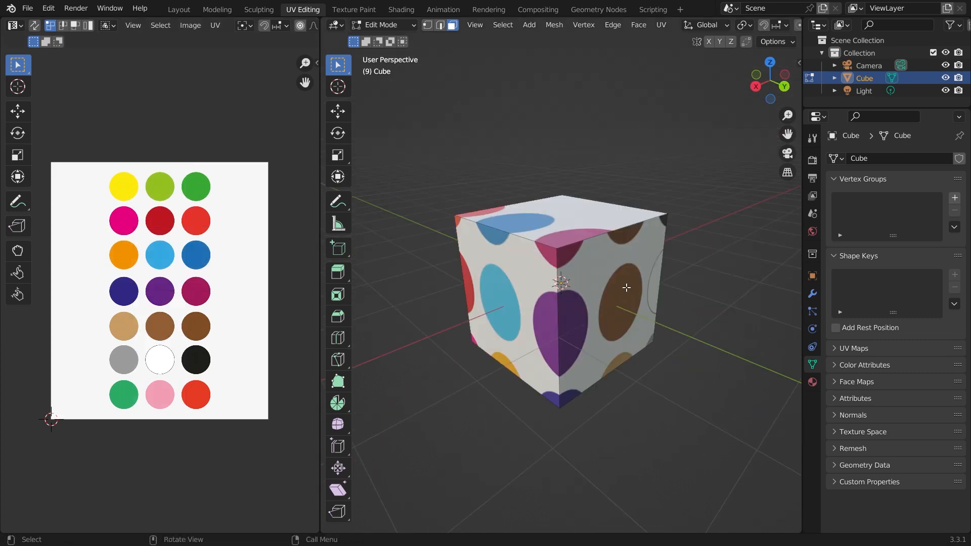
click(626, 287)
middle_drag(650, 303, 609, 299)
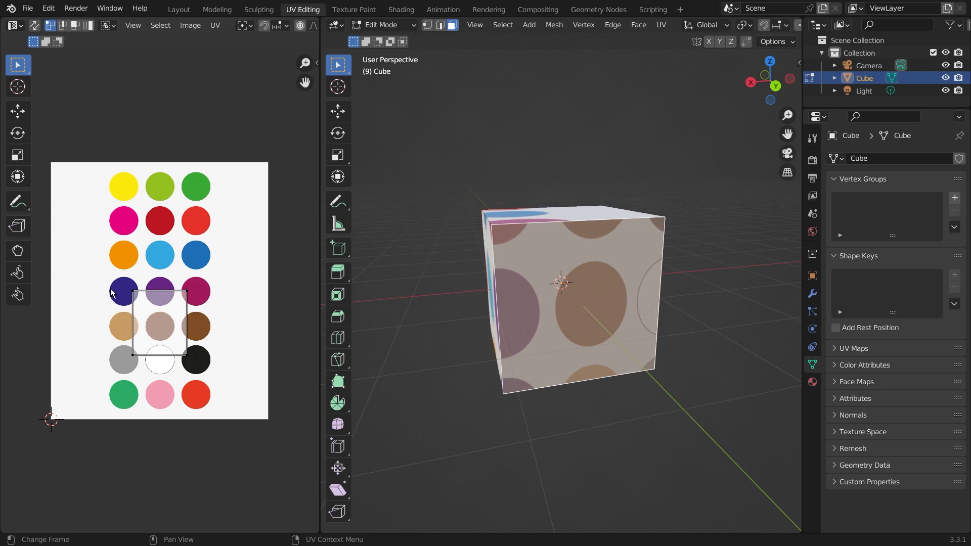
drag(111, 275, 121, 298)
drag(174, 278, 205, 311)
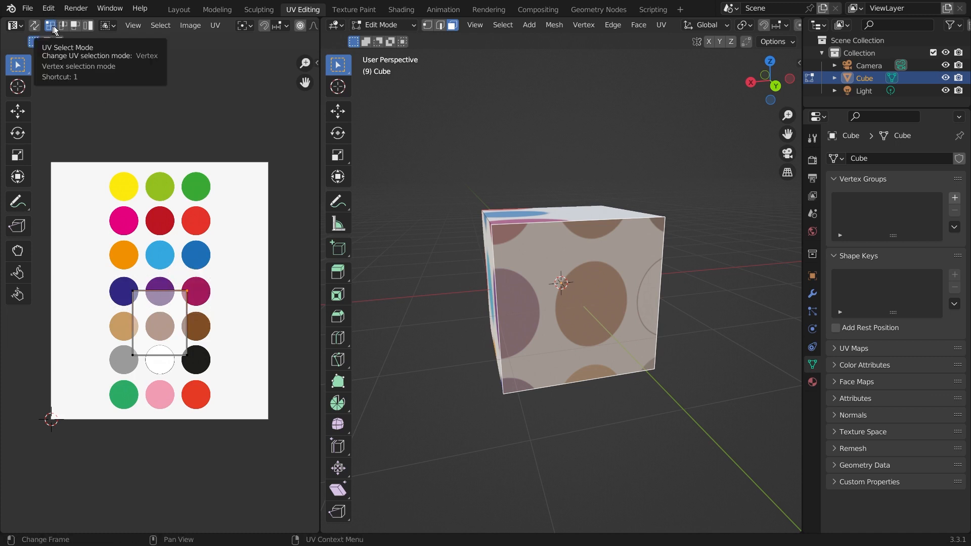
Switch UV selection to face mode, select the UV face and move it between the first two columns of circles.
click(76, 27)
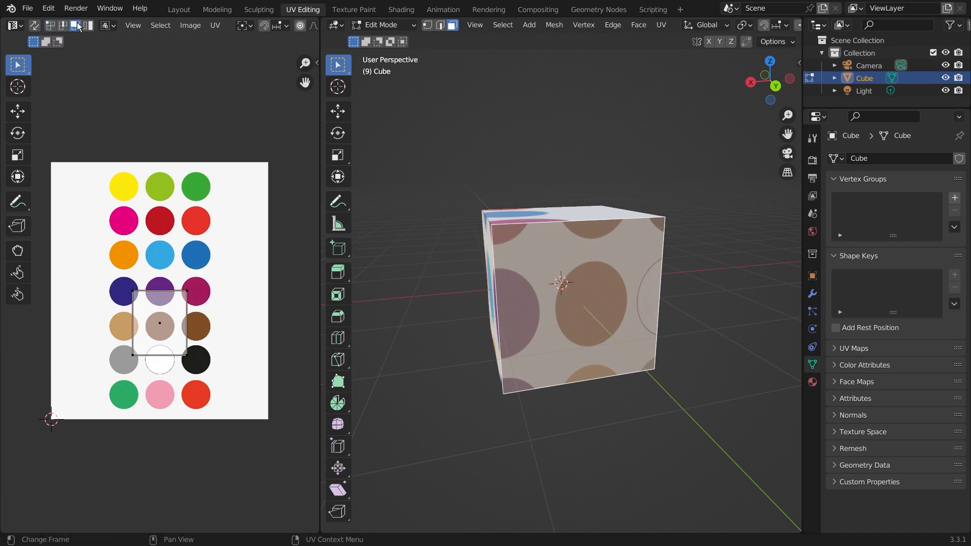
click(167, 331)
key(b)
drag(172, 323, 169, 323)
click(159, 326)
key(g)
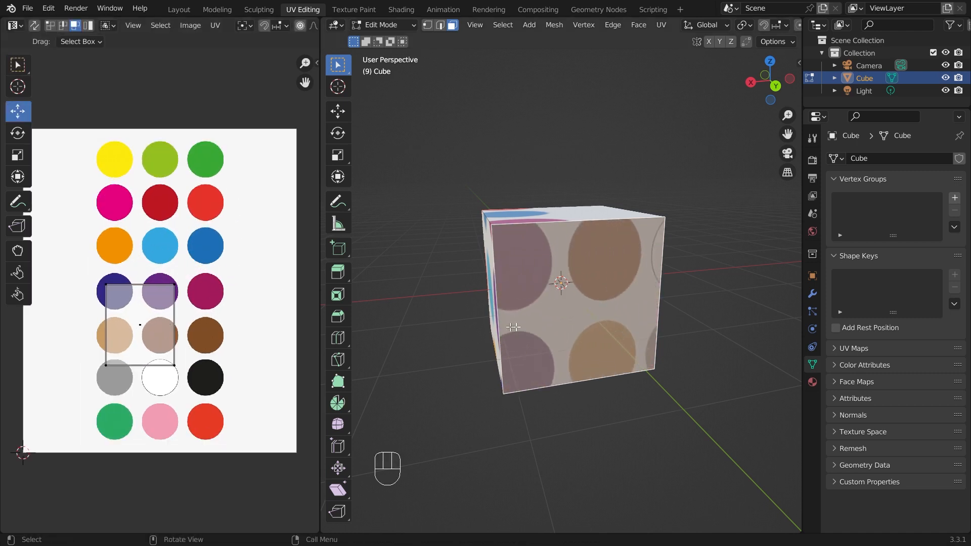
Reselect the UV face, try constraining its move to X, and move it along Y onto the plate's two uppermost rows.
middle_drag(715, 301, 651, 321)
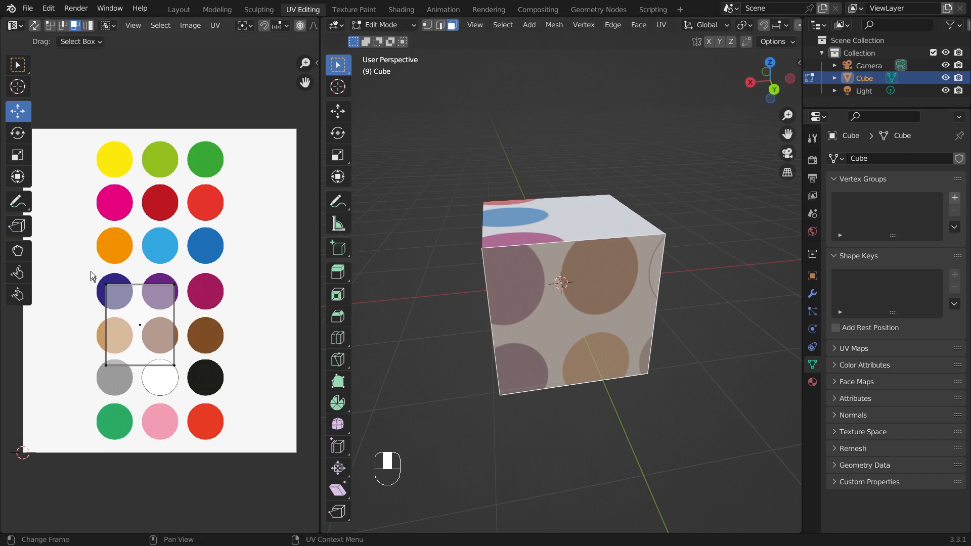
drag(90, 271, 226, 382)
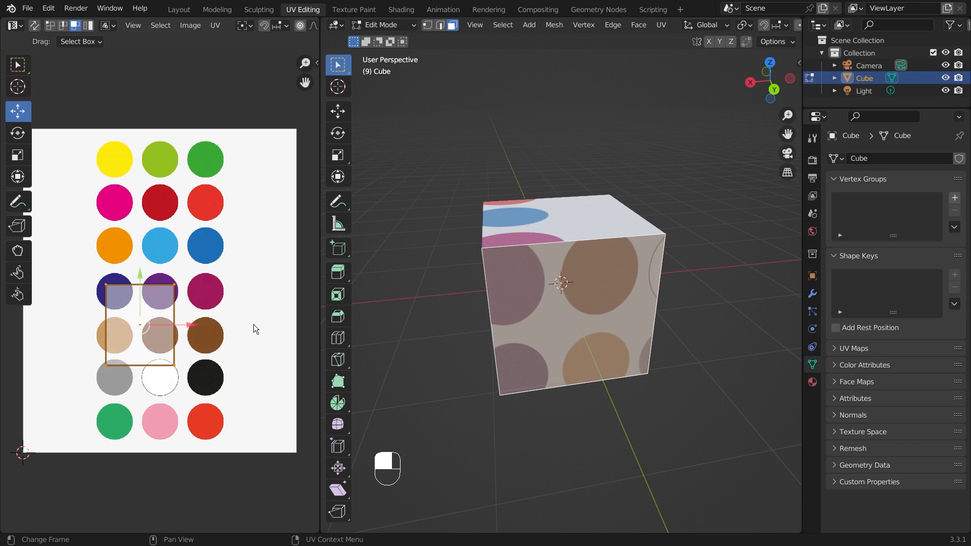
key(g)
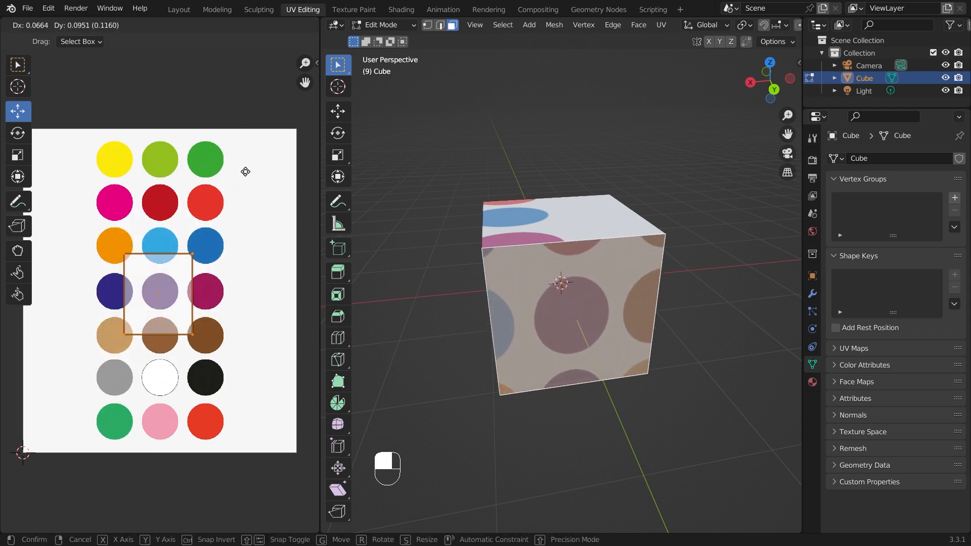
key(x)
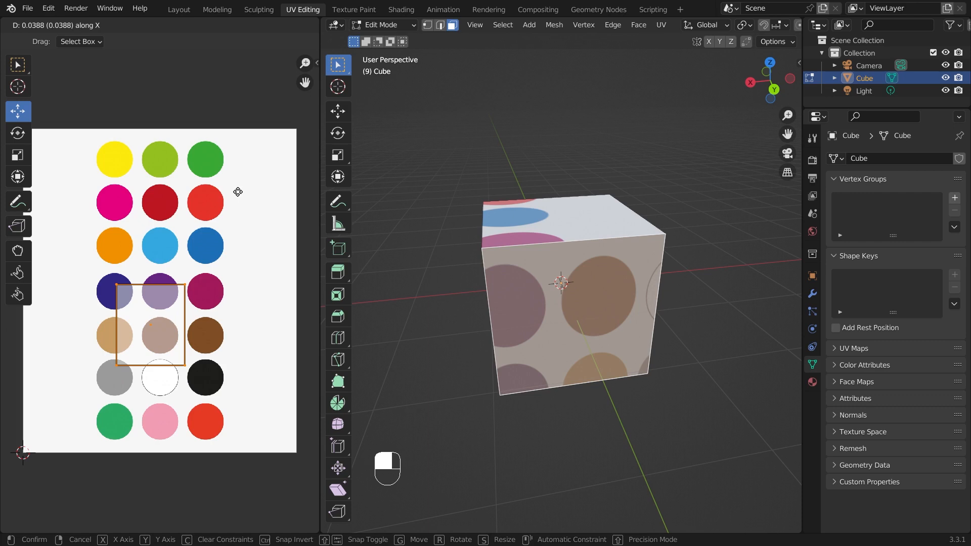
key(y)
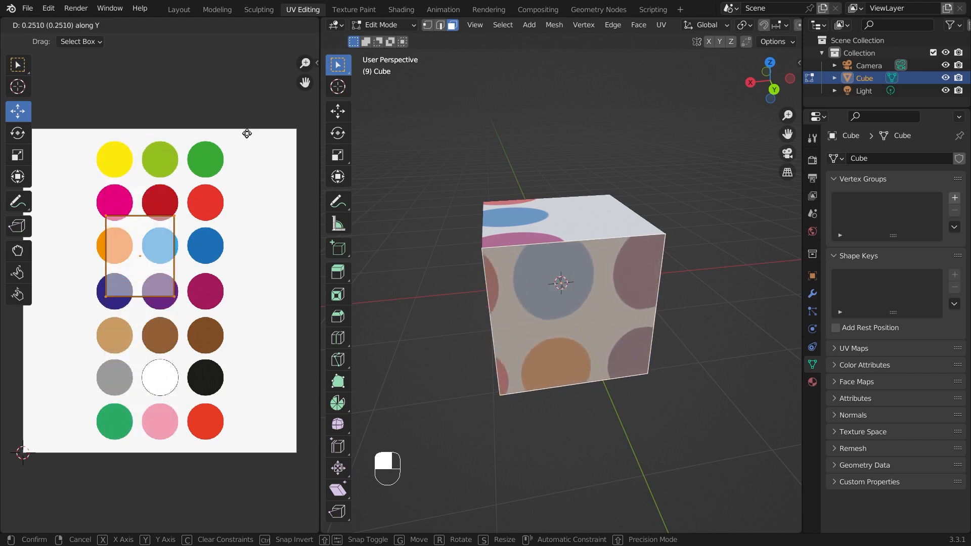
click(247, 60)
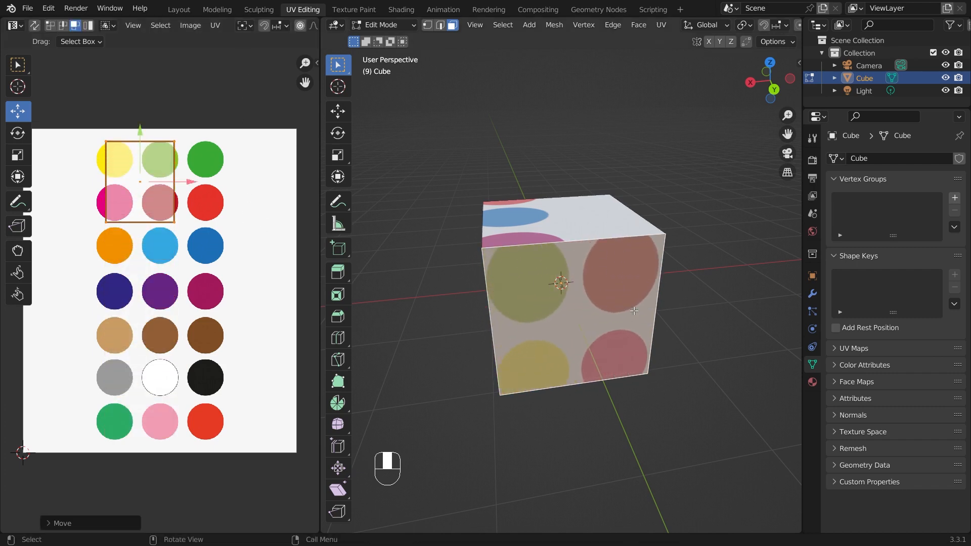
Move the UV face freely so it is centred around the dark red circle, and deselect it.
middle_drag(587, 374, 661, 384)
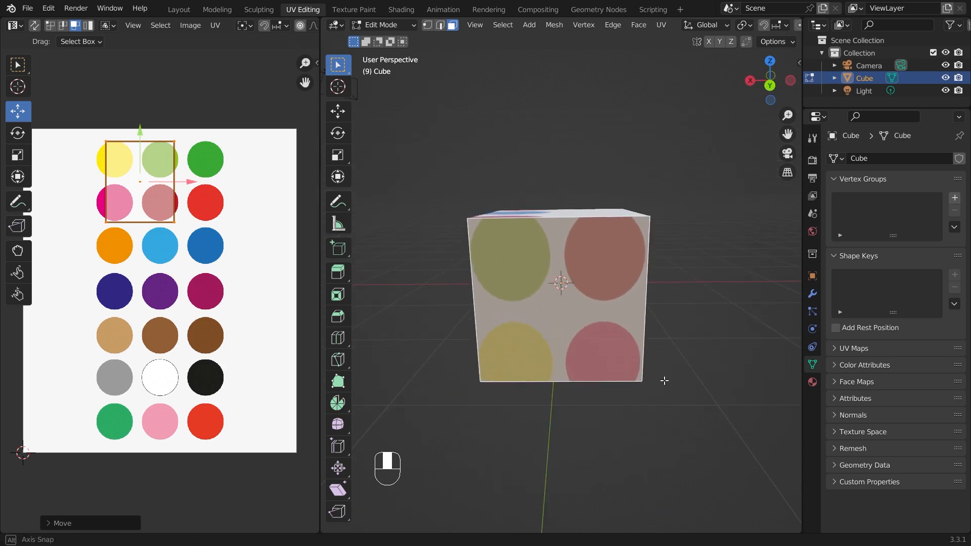
key(g)
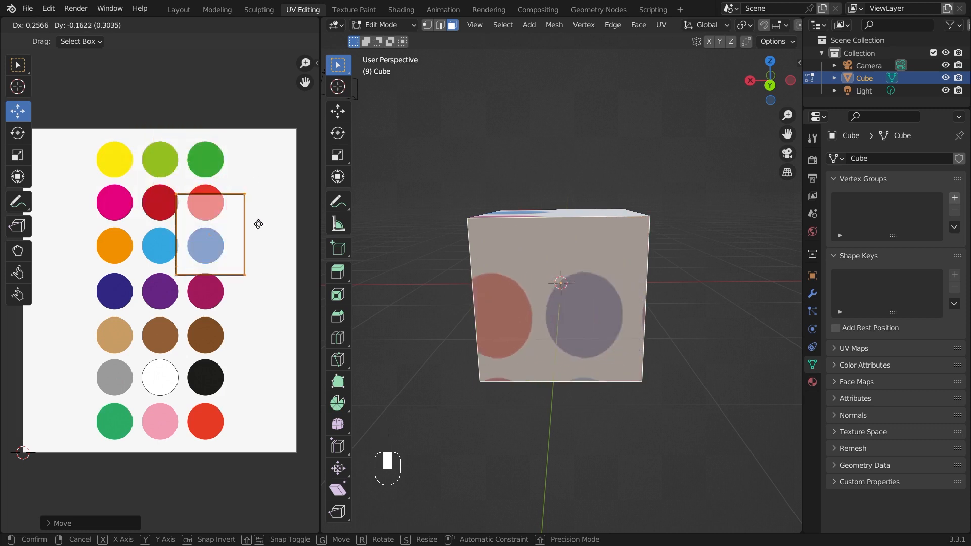
click(215, 191)
click(253, 217)
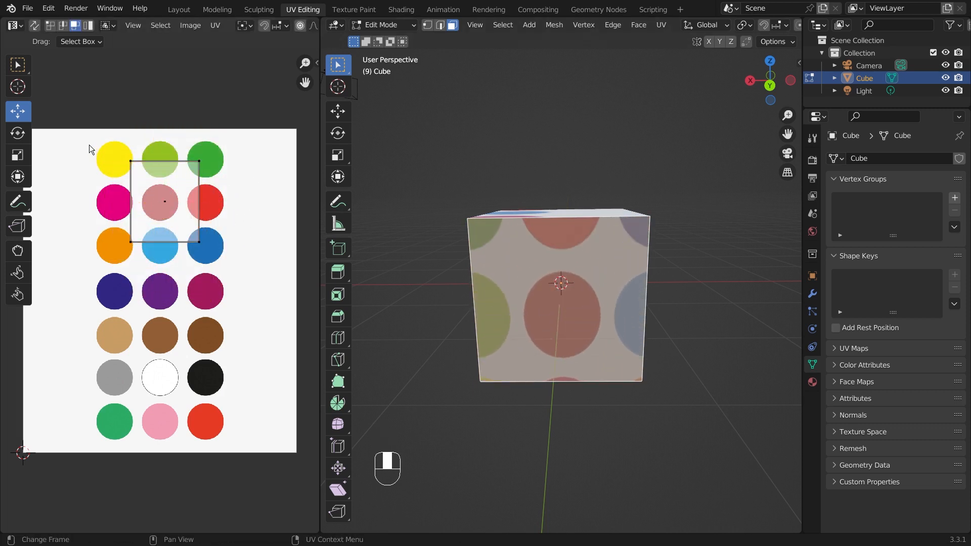
Scale the whole UV face down to a tiny point and move it onto the dark blue circle in the third row.
key(a)
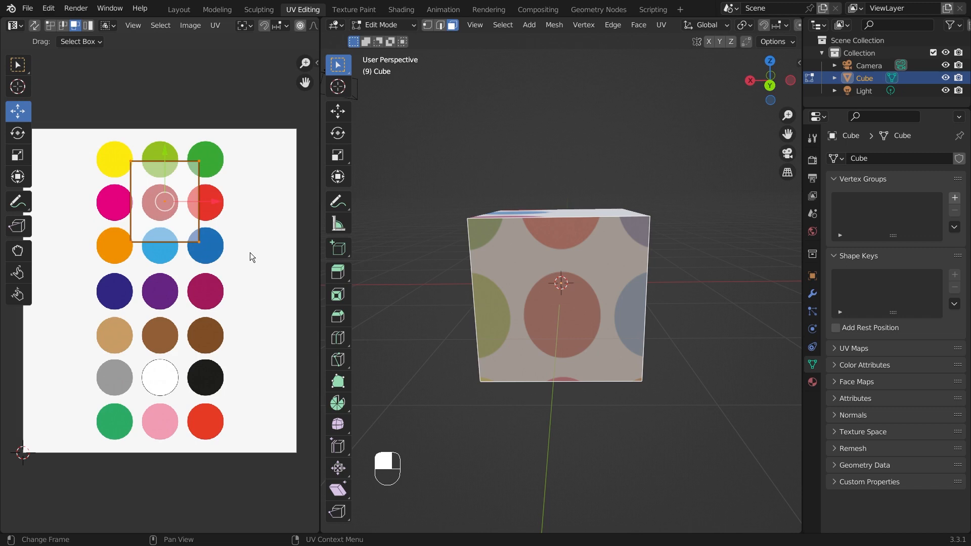
key(m)
click(236, 168)
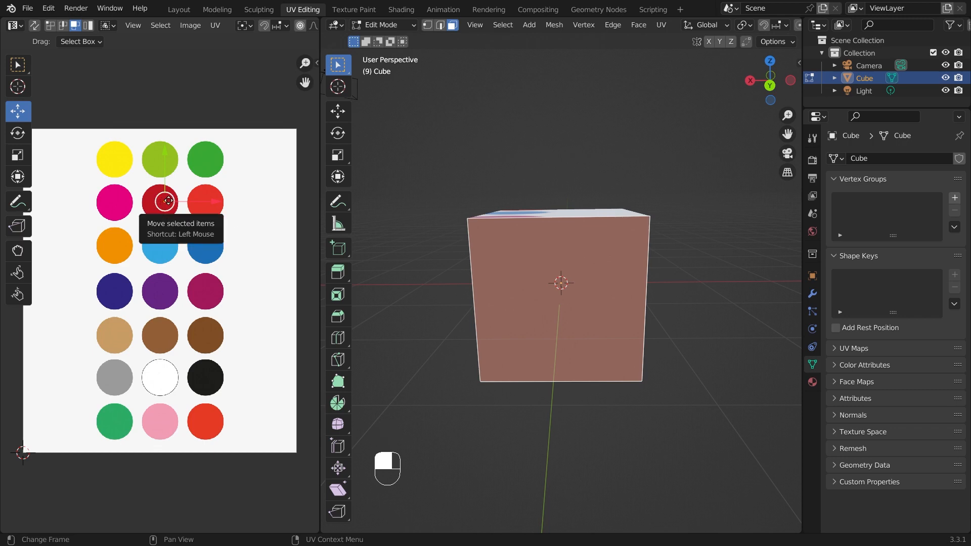
key(g)
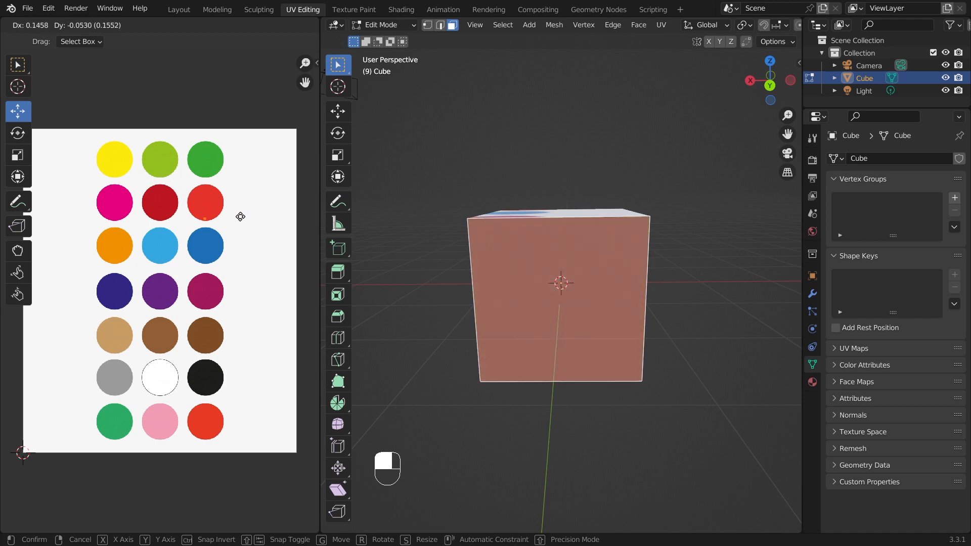
click(241, 244)
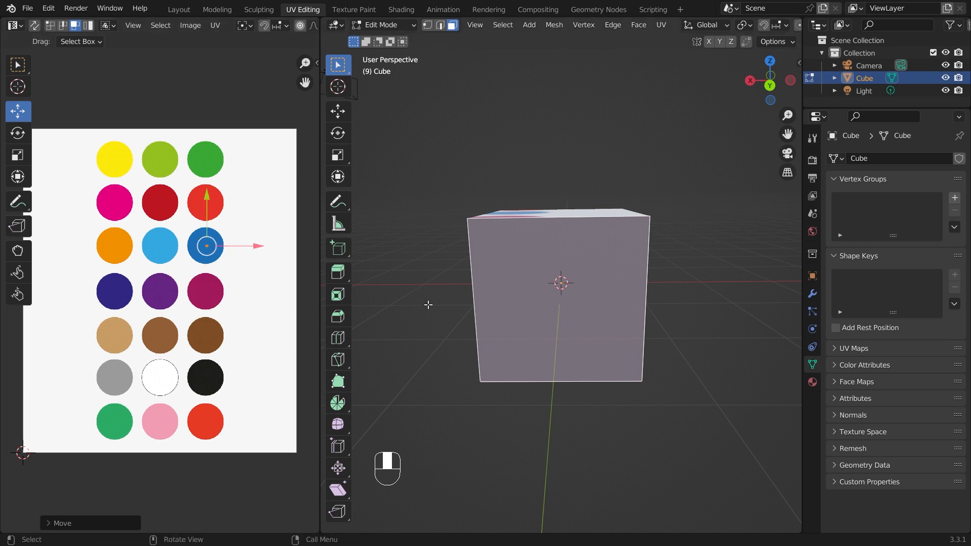
Deselect the face and examine the recolored side of the cube from several angles.
middle_drag(431, 360, 499, 360)
click(469, 403)
middle_drag(623, 361, 606, 354)
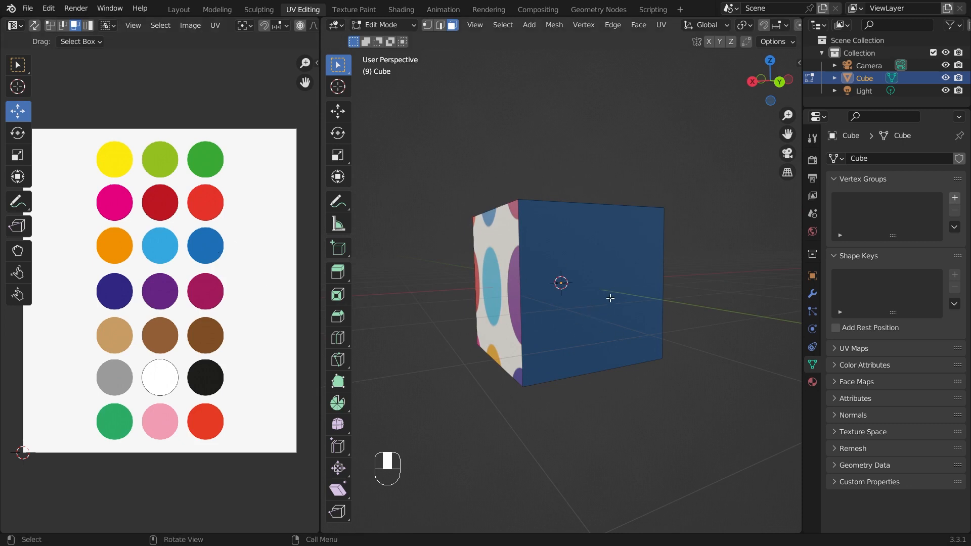
middle_drag(611, 343, 601, 302)
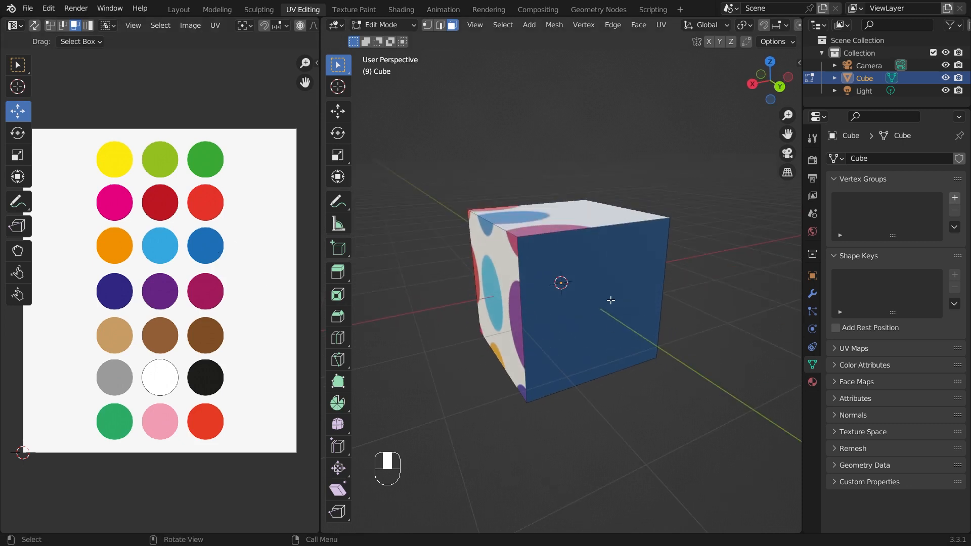
Select the cube's solid dark blue face and unwrap its UVs again with Unwrap.
click(612, 300)
scroll(202, 243, up, 2)
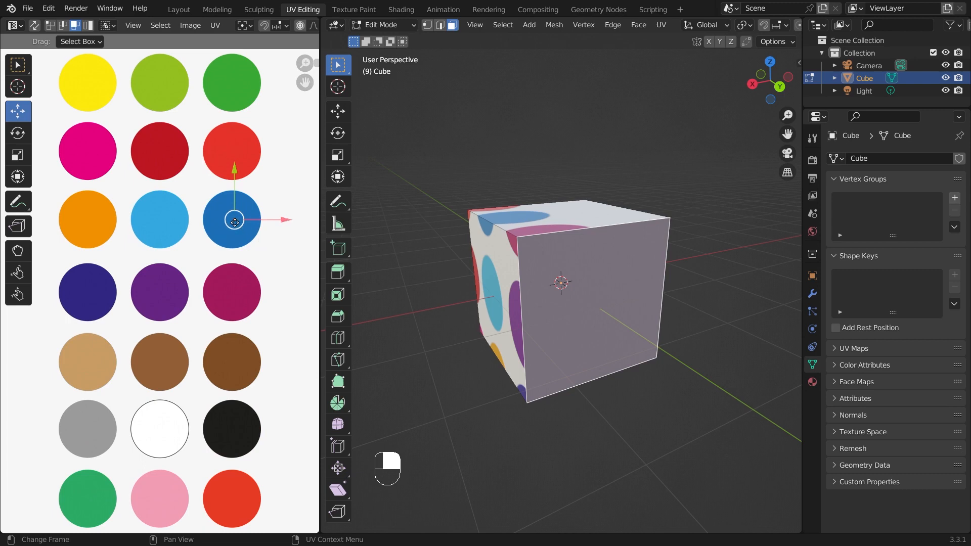
scroll(234, 223, down, 3)
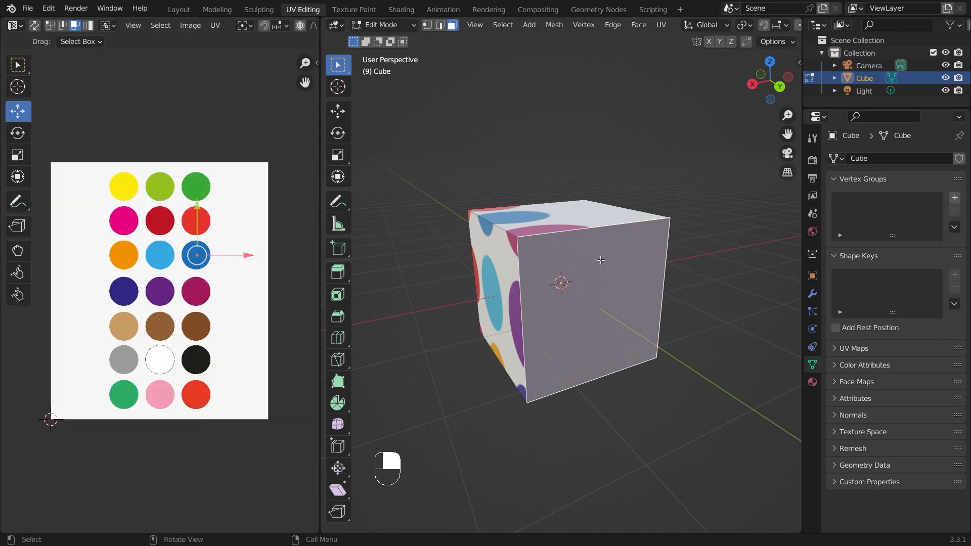
key(u)
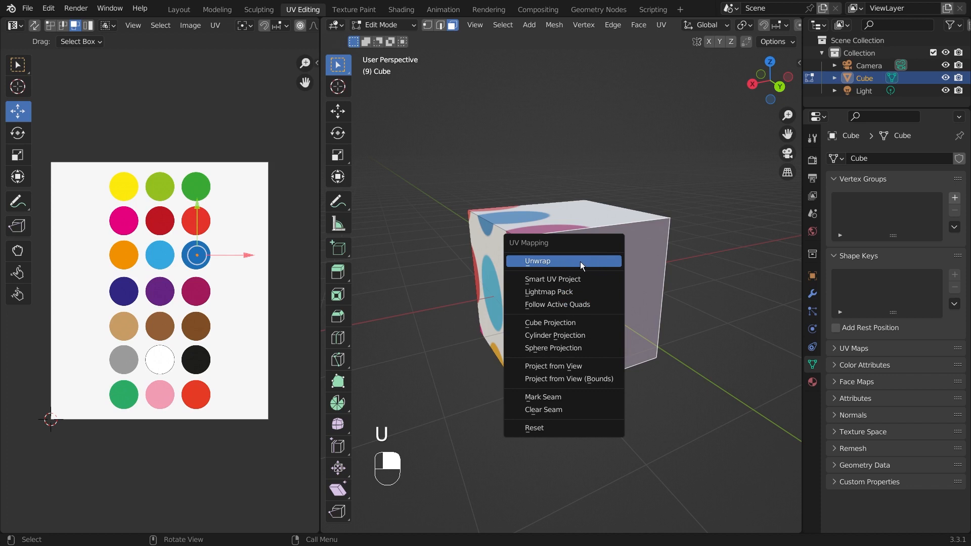
click(580, 263)
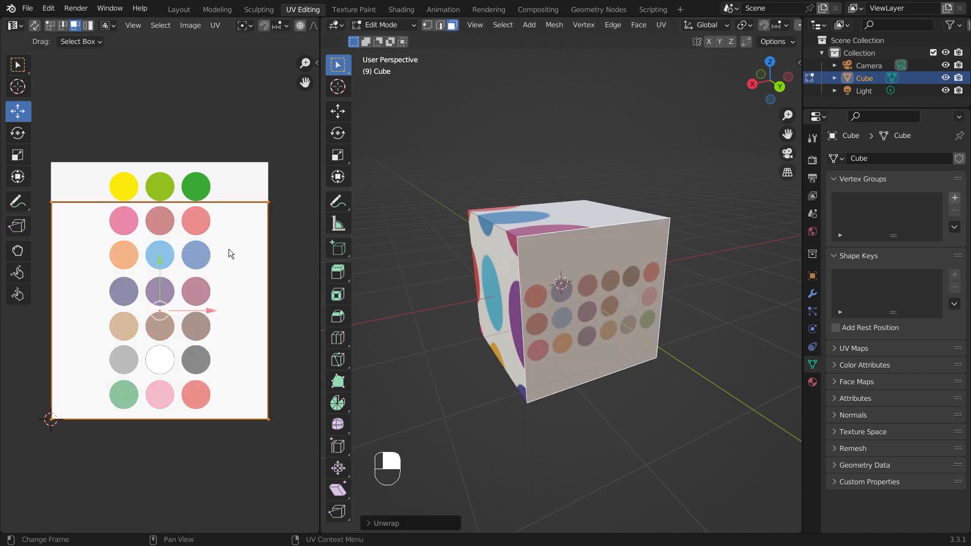
Scale the UV face down to span two by two circles, move it over the yellow, light green, magenta and dark red ones, and deselect it.
key(s)
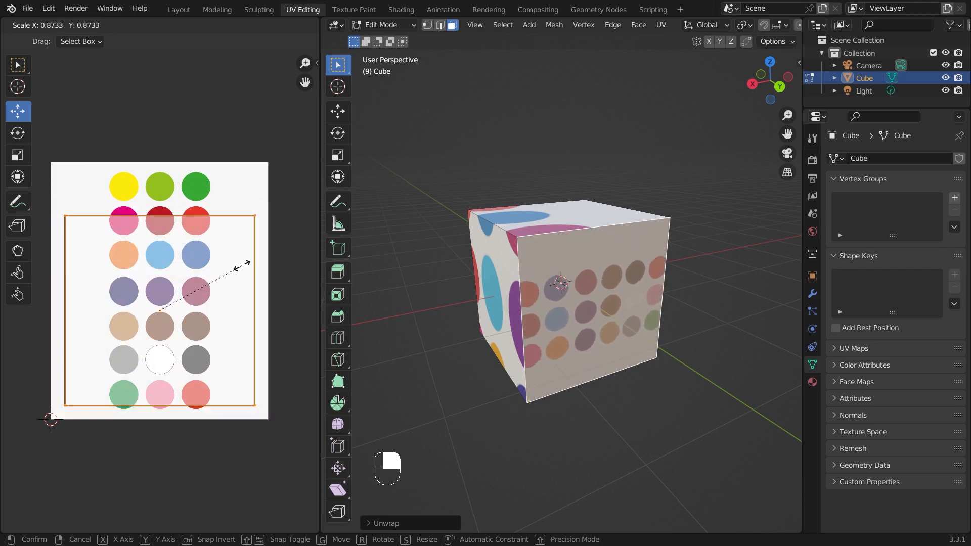
click(188, 292)
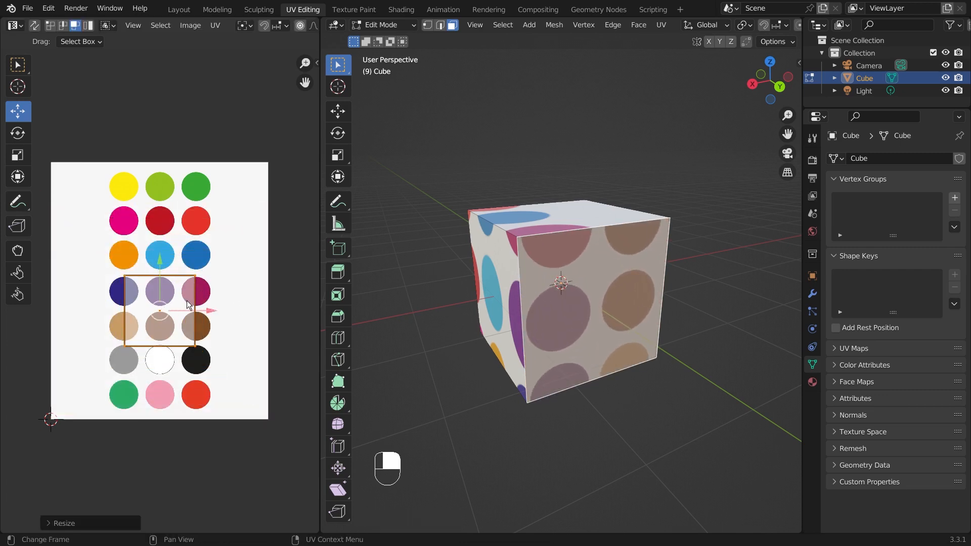
scroll(166, 320, down, 1)
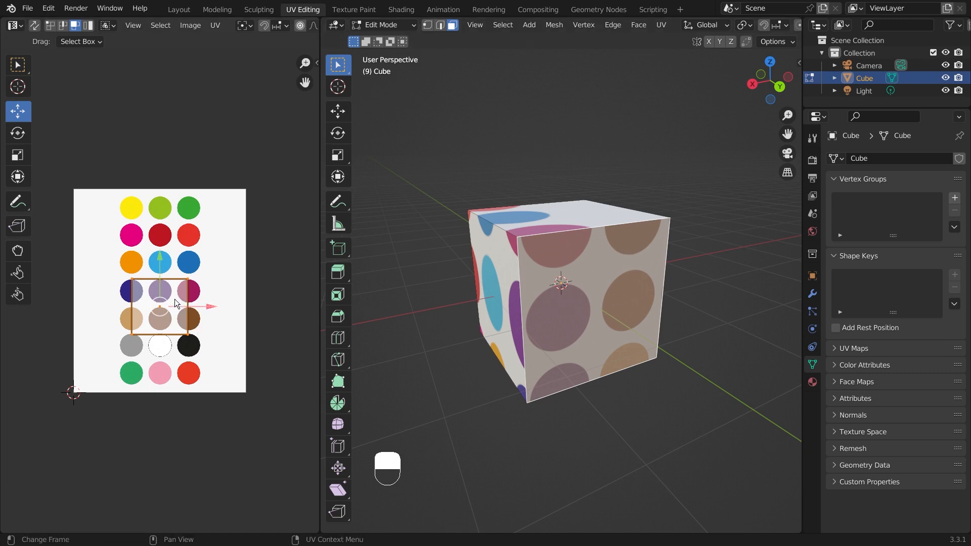
key(g)
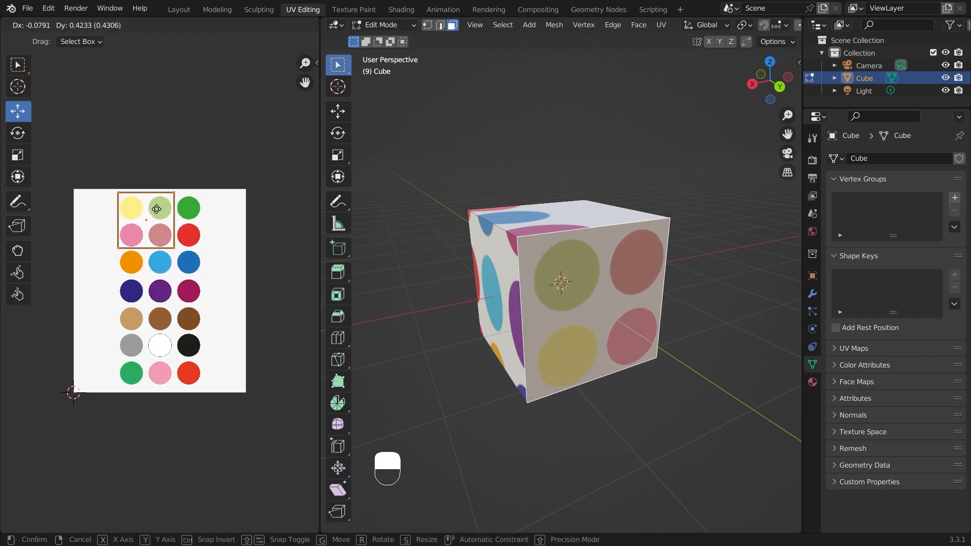
click(157, 211)
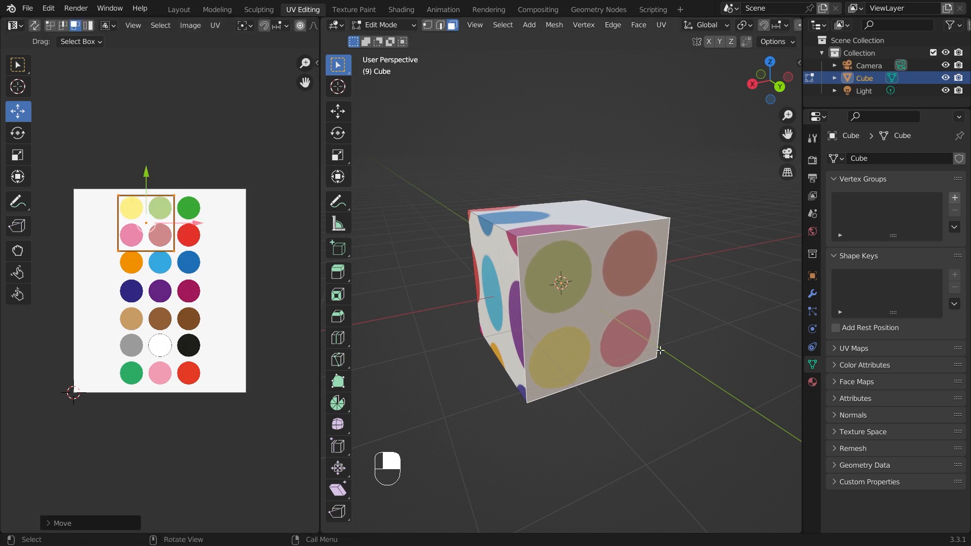
key(ctrl+z)
Inspect the cube's textured faces from other sides and return the cube to Object Mode.
middle_drag(661, 350, 722, 341)
middle_drag(602, 277, 536, 273)
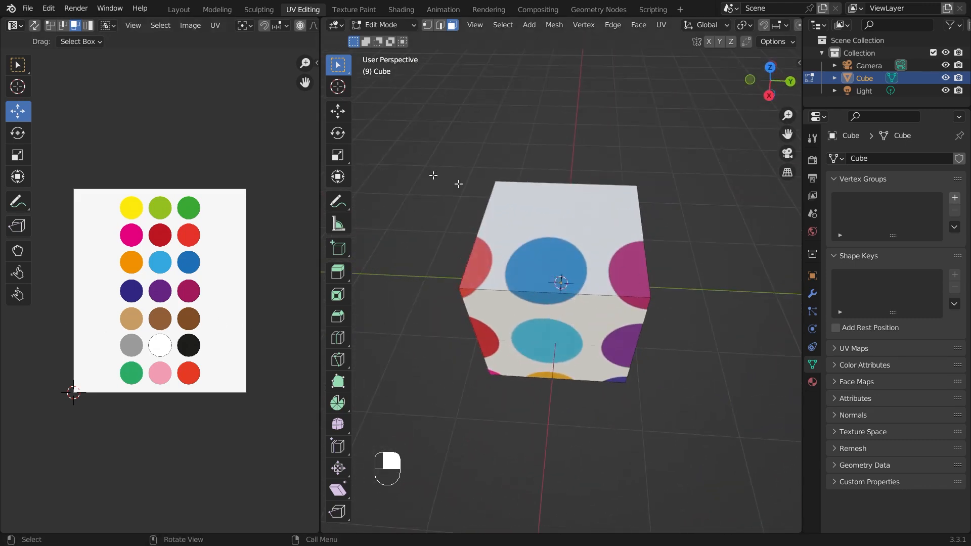
middle_drag(595, 235, 552, 284)
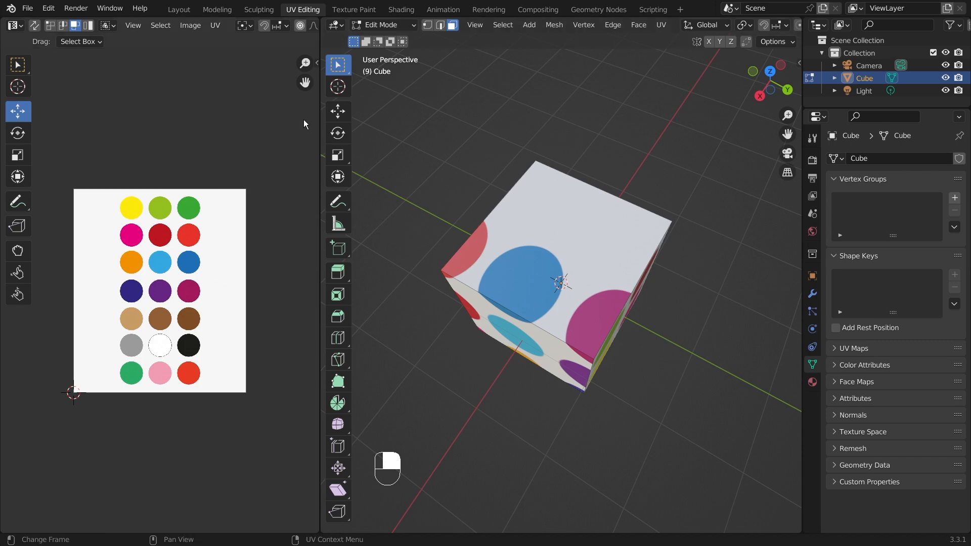
click(382, 22)
click(386, 39)
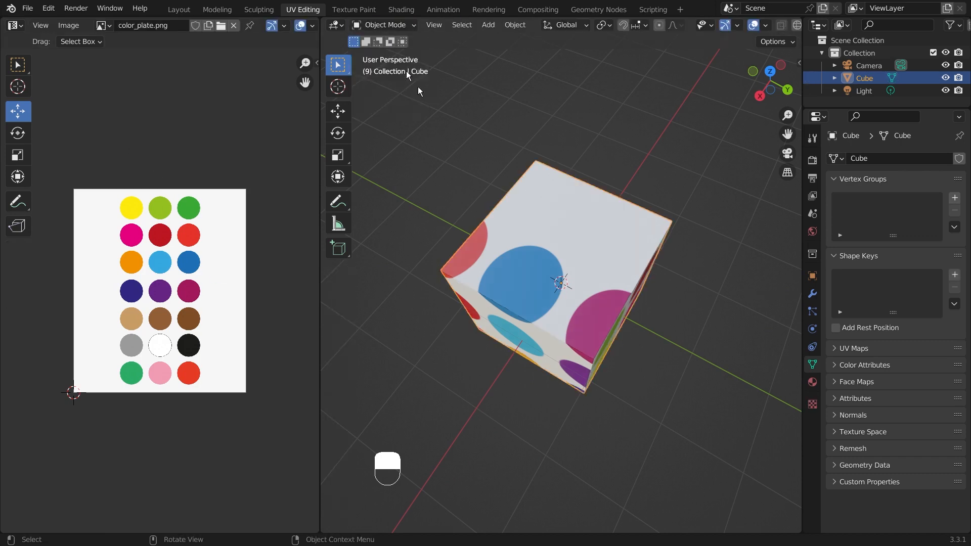
Open the Texture Paint workspace and view the textured cube from different sides.
middle_drag(595, 245, 518, 158)
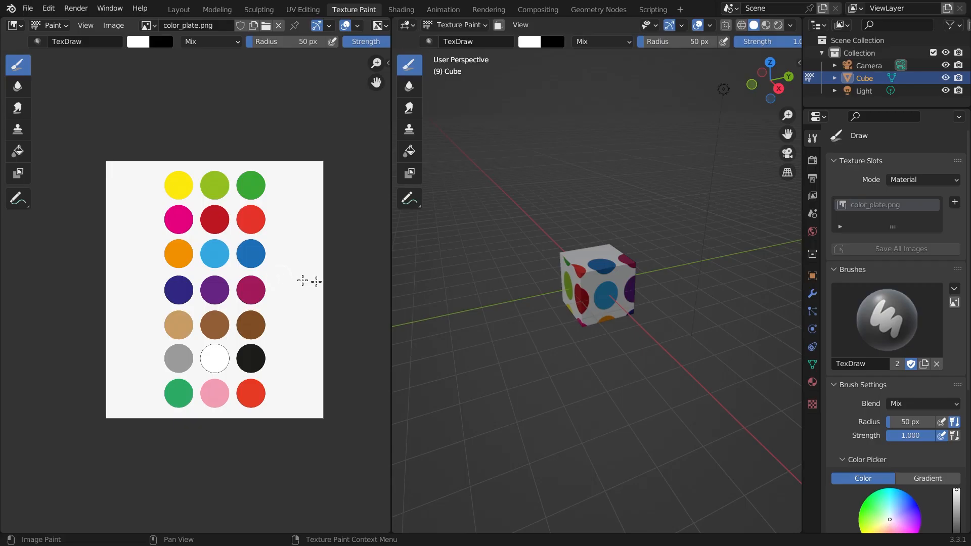
middle_drag(618, 281, 632, 276)
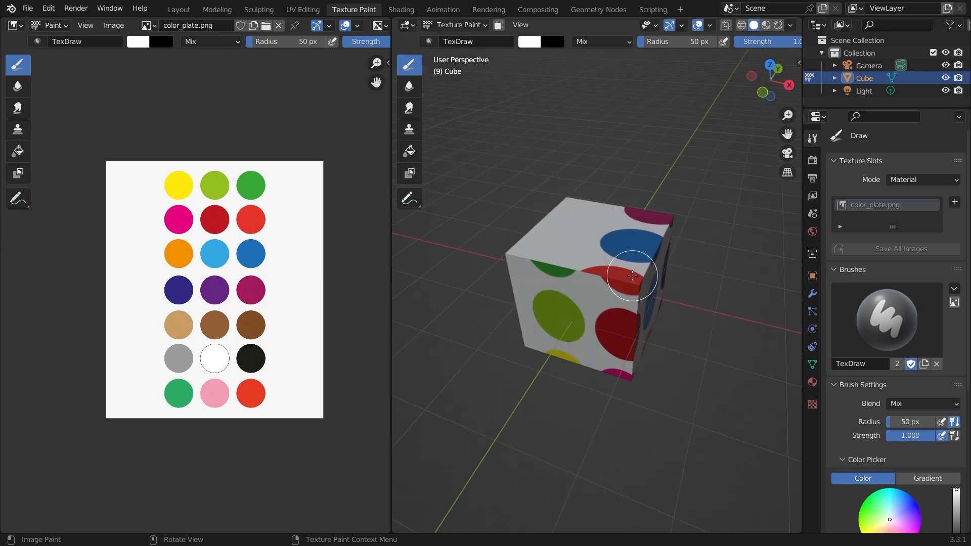
mouse_move(615, 316)
middle_down()
mouse_move(657, 336)
mouse_move(647, 295)
mouse_move(587, 211)
middle_up()
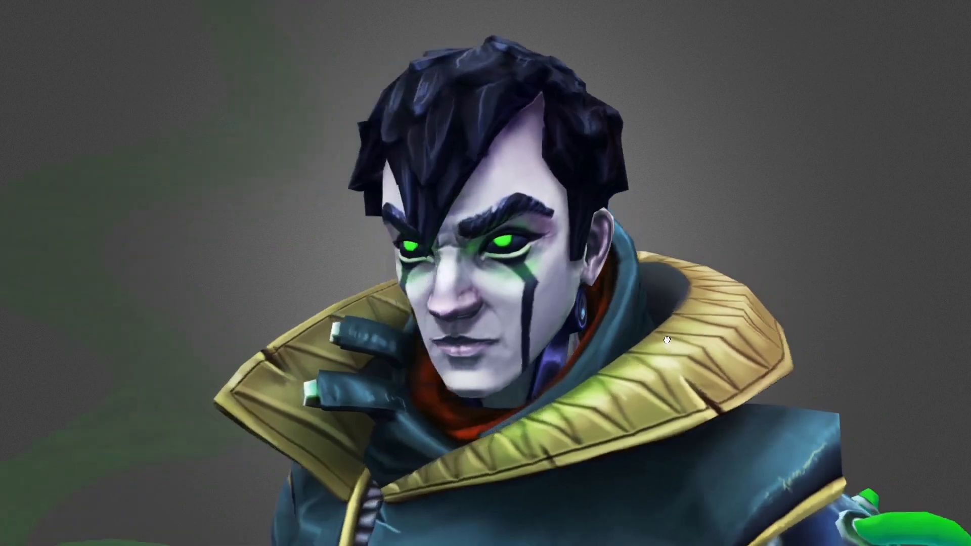
drag(668, 340, 634, 327)
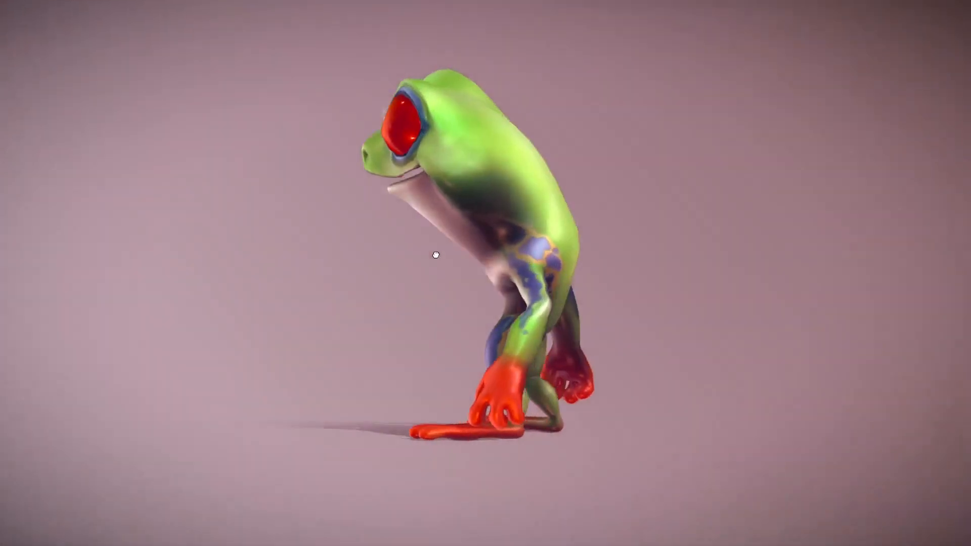
drag(436, 255, 602, 262)
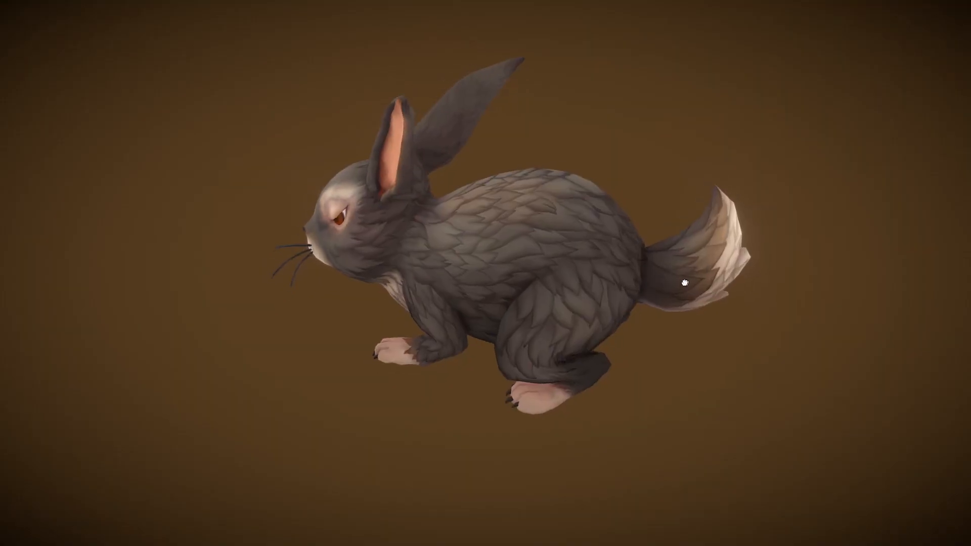
mouse_move(684, 282)
mouse_down()
mouse_move(568, 293)
mouse_move(555, 310)
mouse_move(575, 329)
mouse_move(718, 295)
mouse_move(748, 262)
mouse_move(783, 257)
mouse_move(778, 274)
mouse_move(739, 289)
mouse_move(711, 295)
mouse_move(689, 284)
mouse_up()
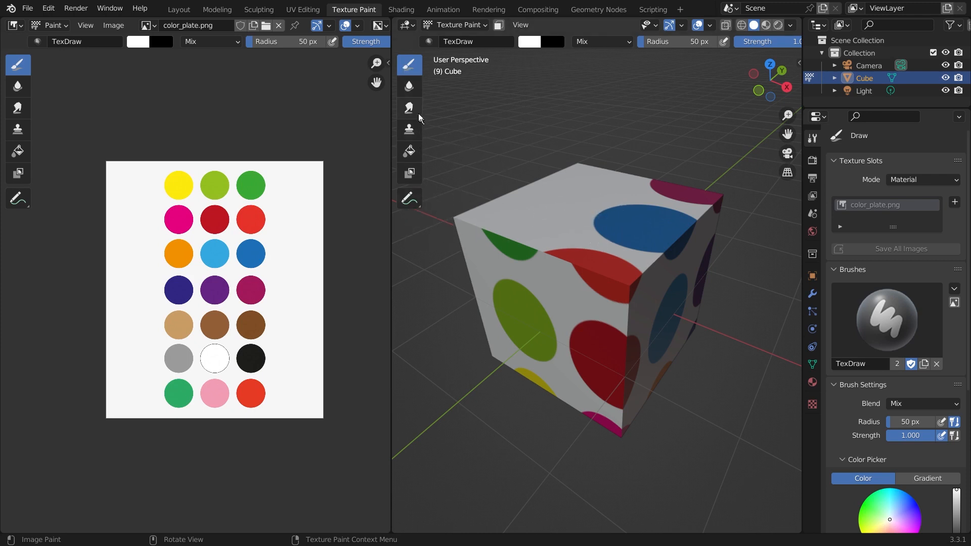
middle_drag(667, 302, 625, 296)
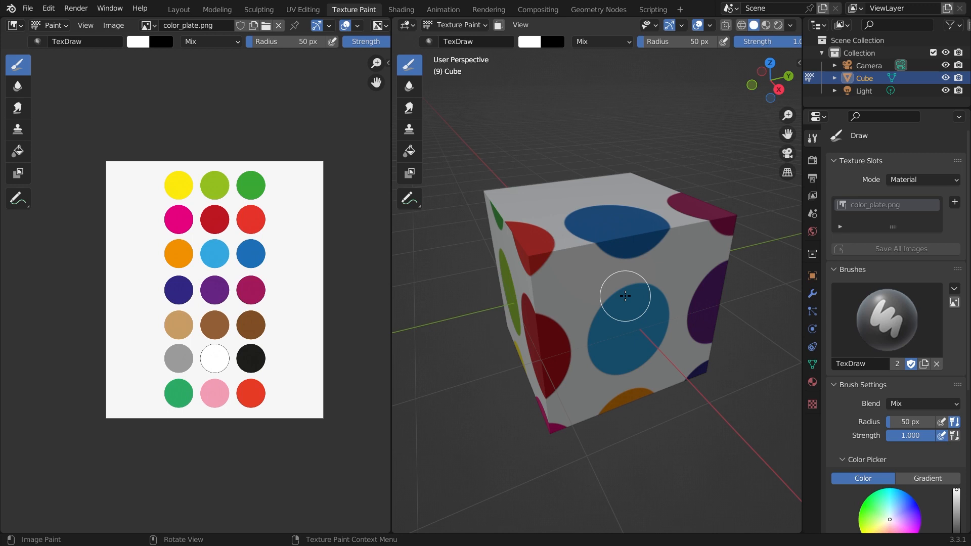
scroll(643, 263, up, 1)
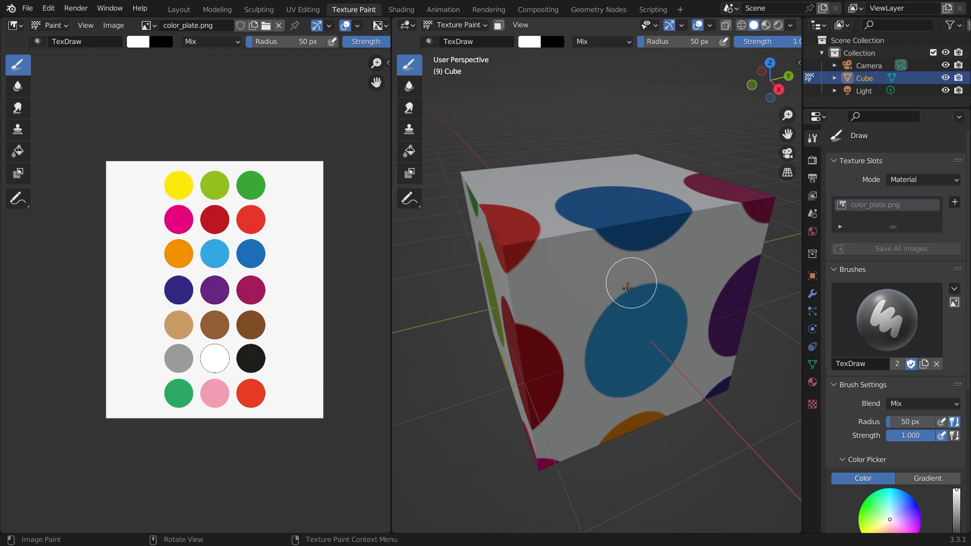
scroll(625, 296, down, 2)
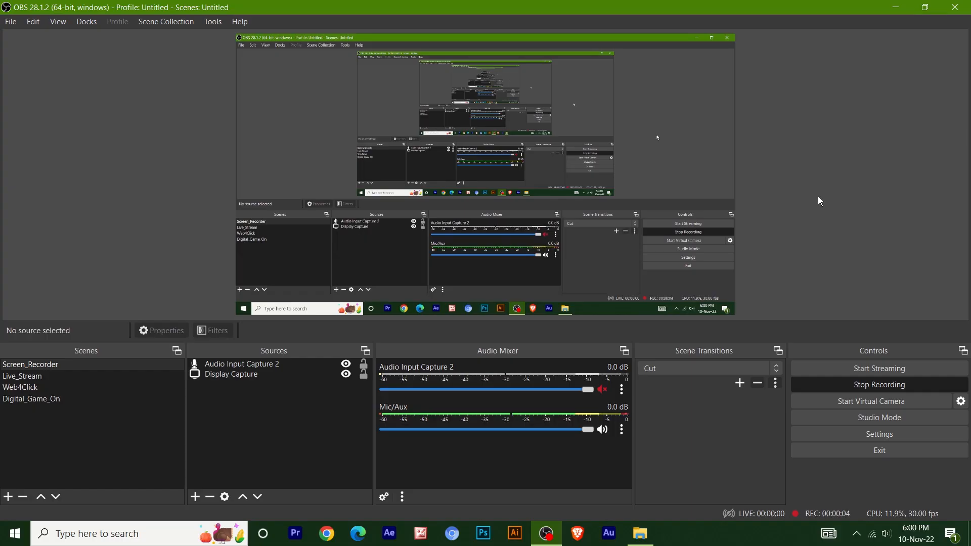